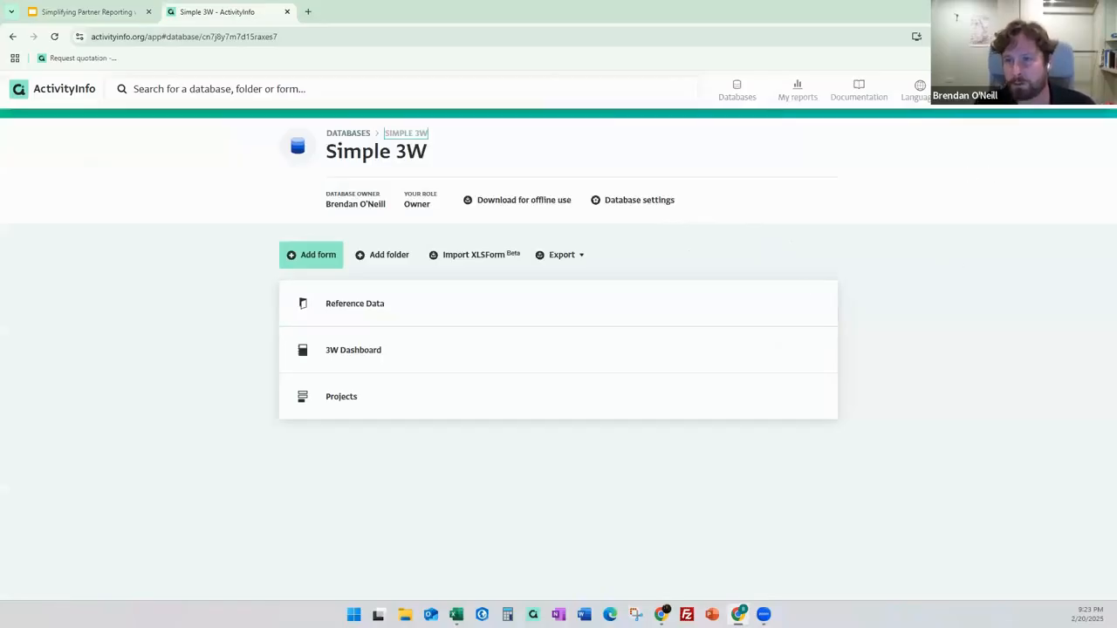
Open the Reference Data folder to list the Admin 1, Admin 2, Partner, Sector and Sub-sector forms.
left_click(1014, 91)
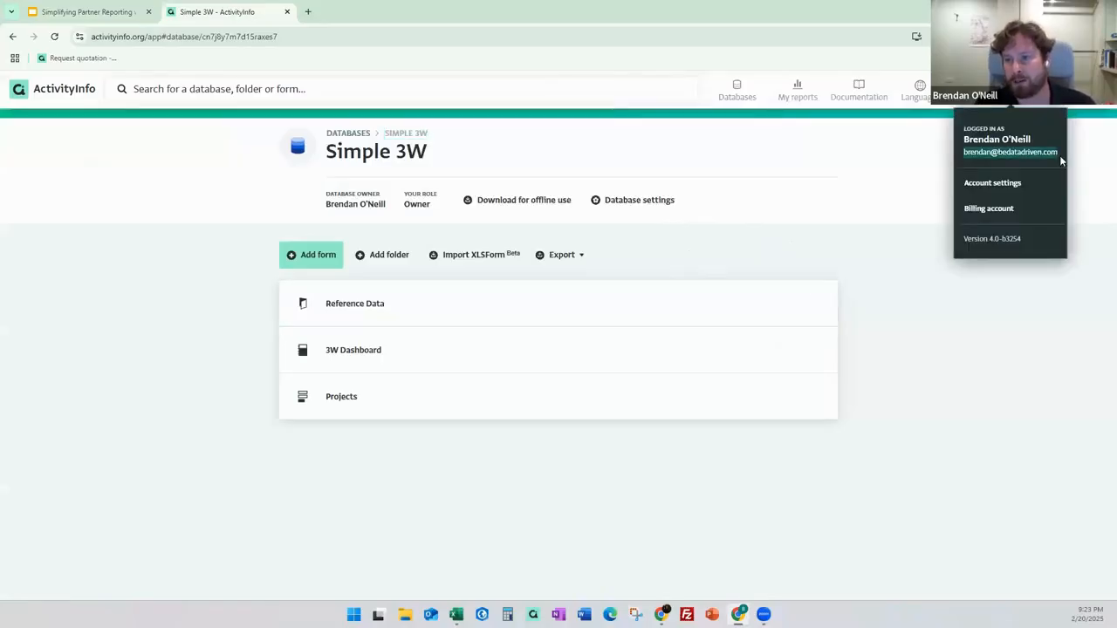
left_click(1016, 321)
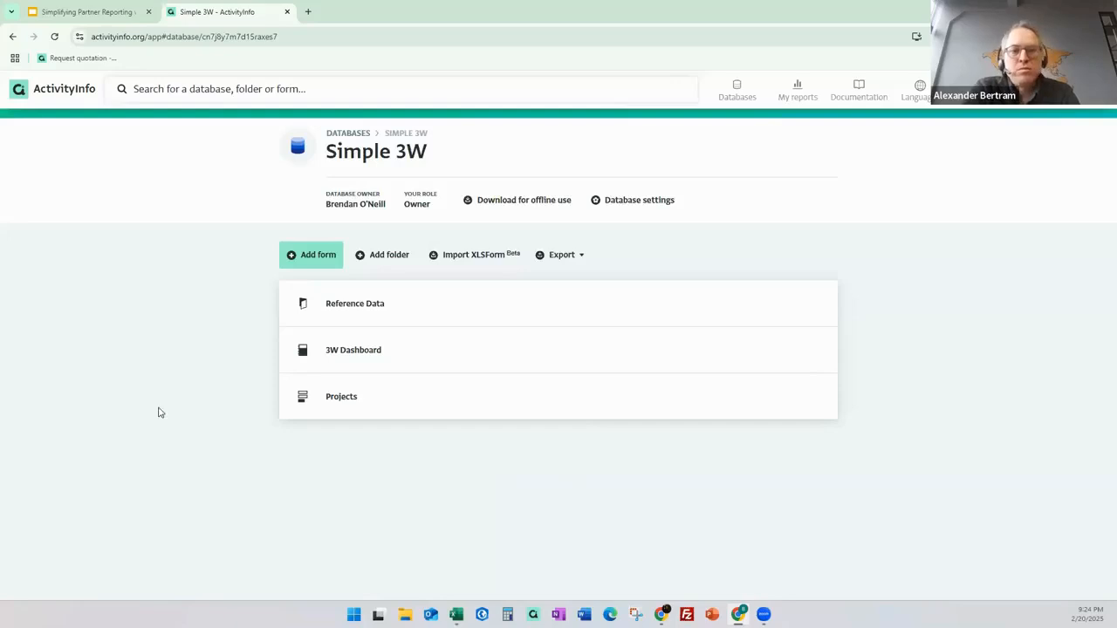
left_click(430, 317)
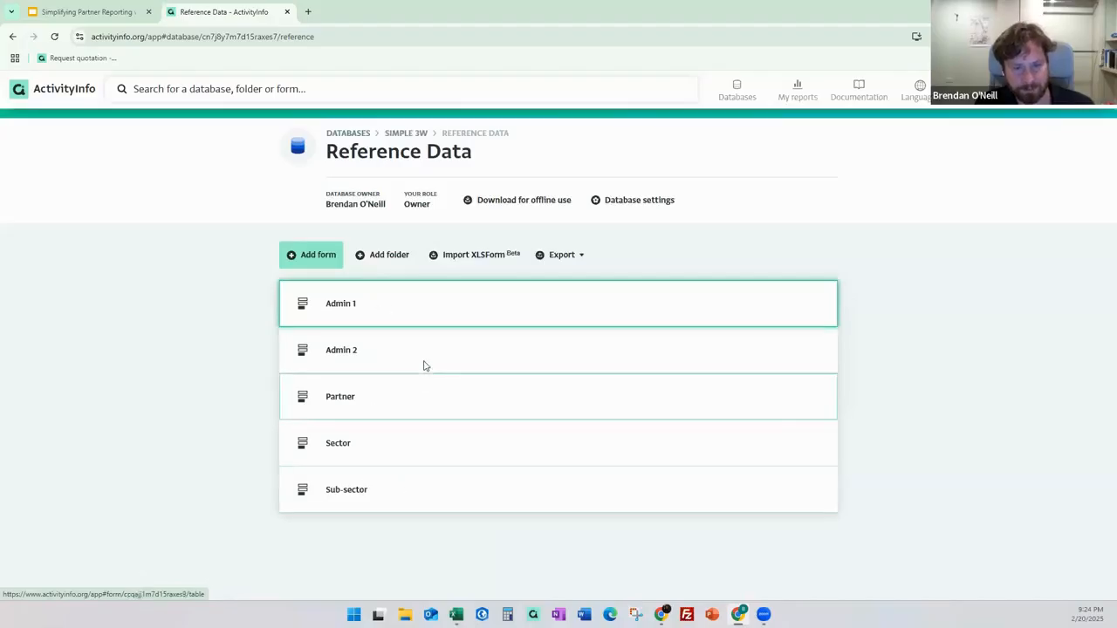
View the Admin 1 and Partner reference forms, widening Partner's Name column to show full names.
left_click(357, 321)
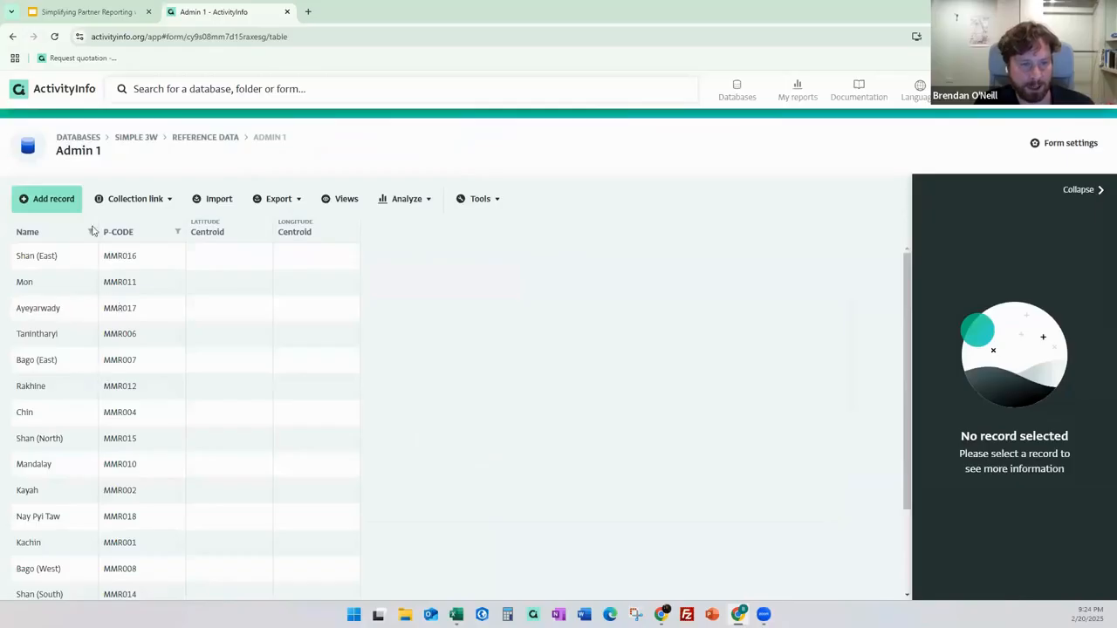
left_click(230, 142)
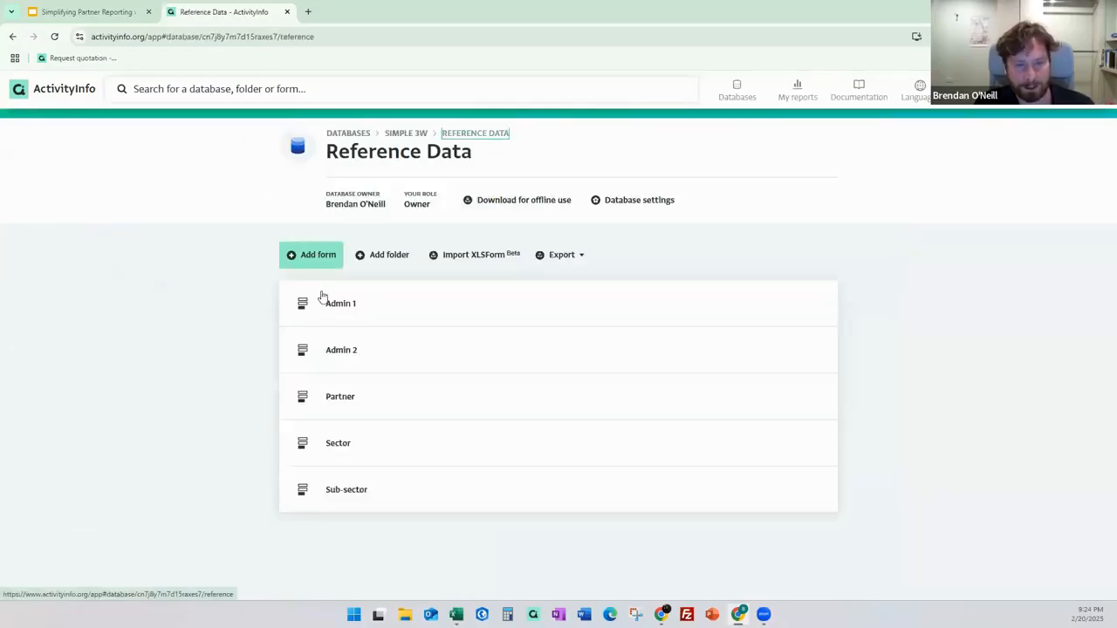
left_click(349, 403)
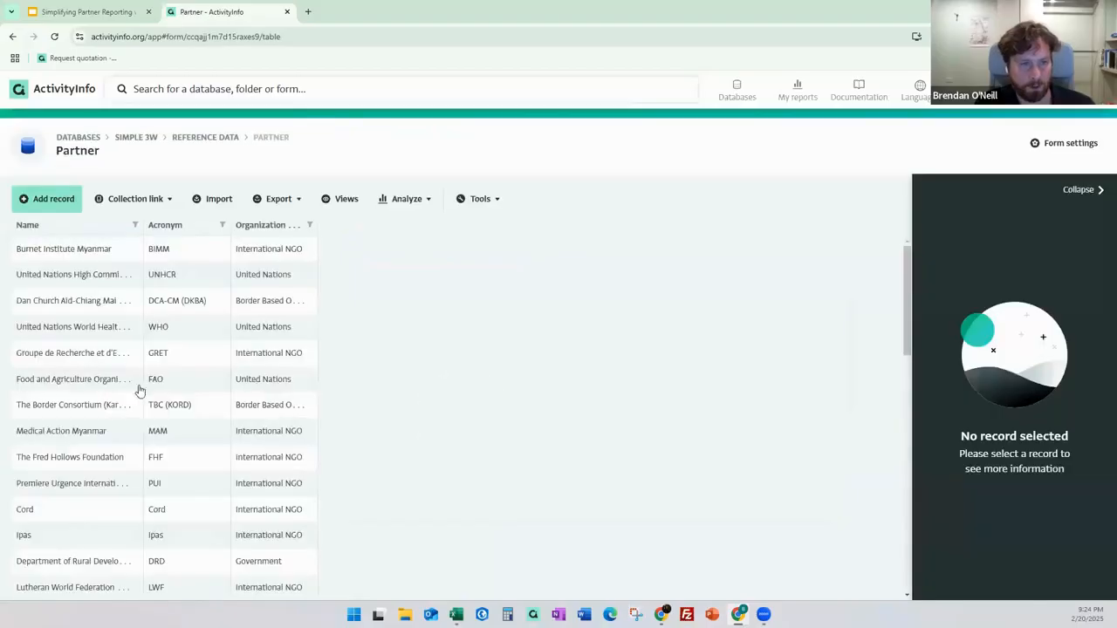
left_click_drag(140, 227, 224, 227)
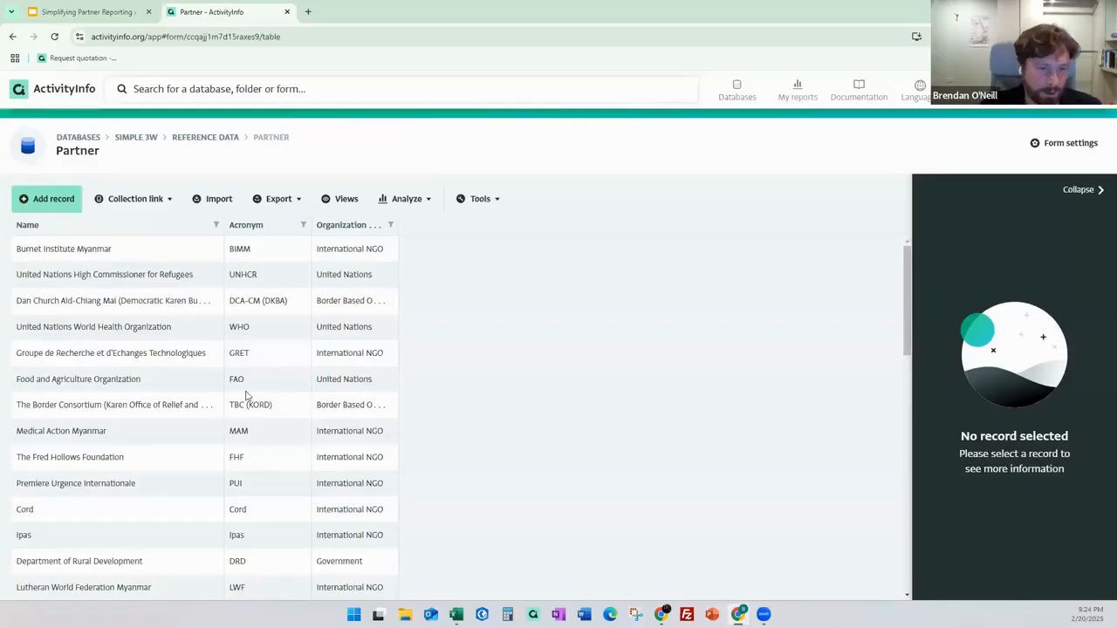
left_click(219, 142)
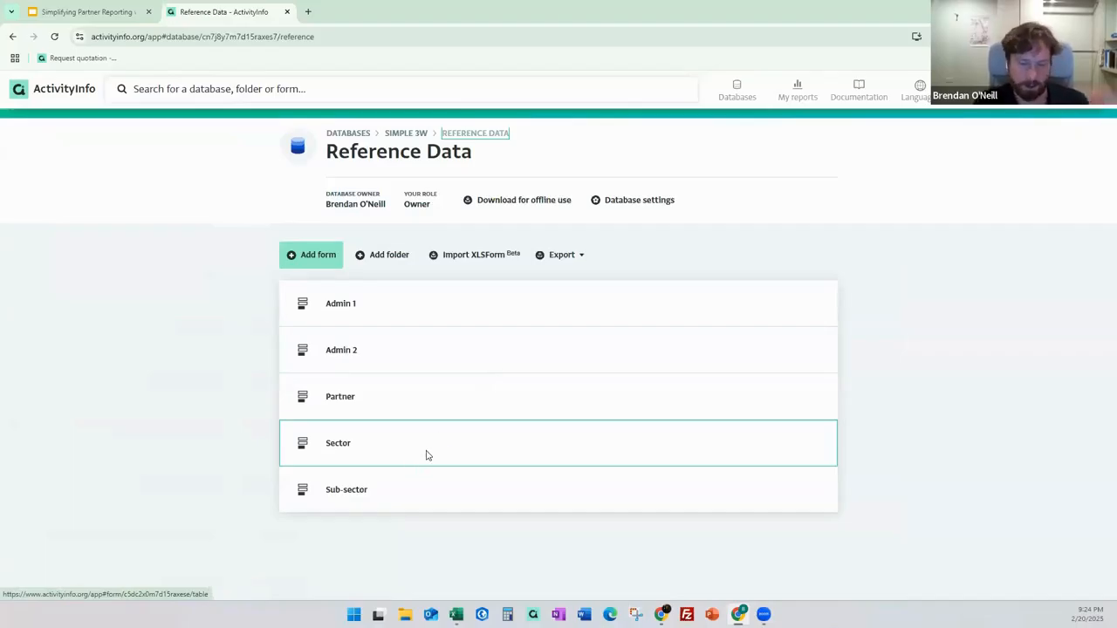
View the Sector form's records, then return to the Simple 3W database page.
left_click(347, 439)
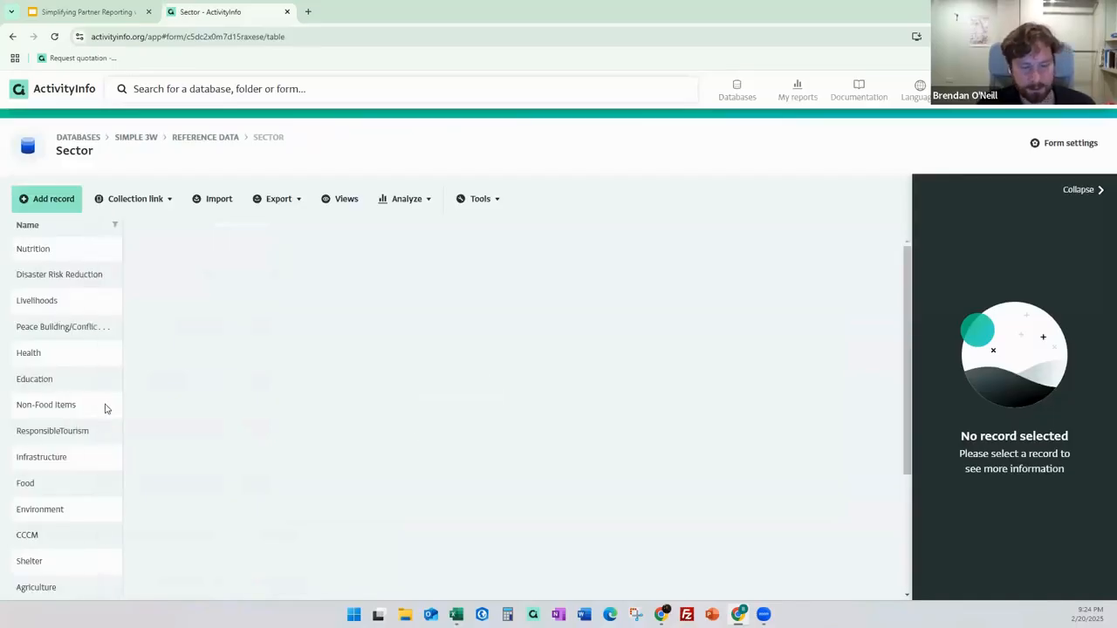
left_click(196, 140)
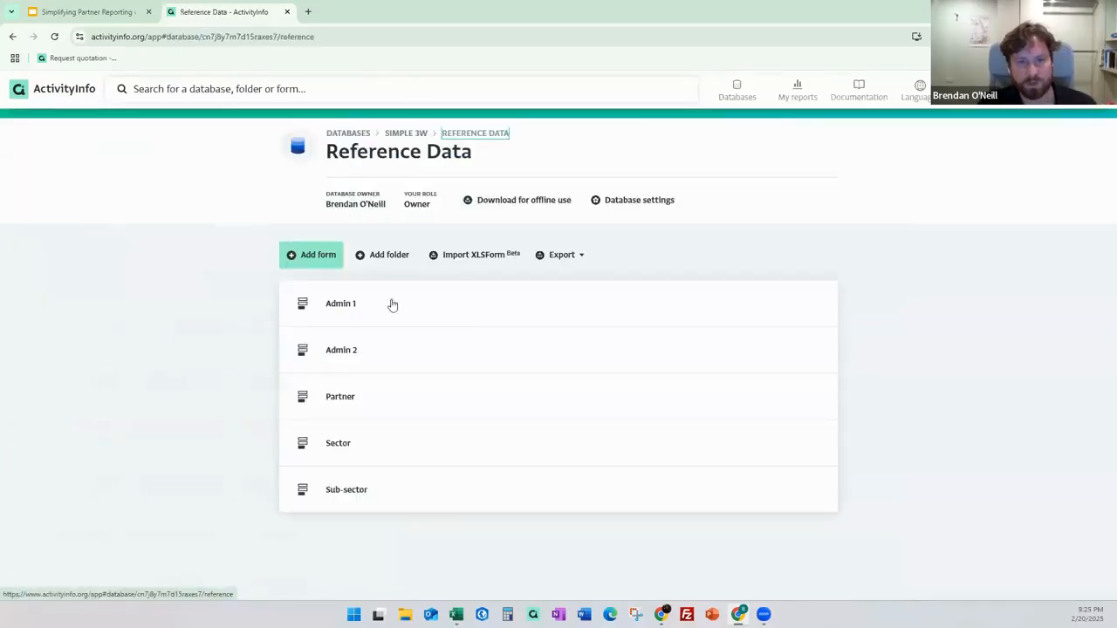
left_click(417, 137)
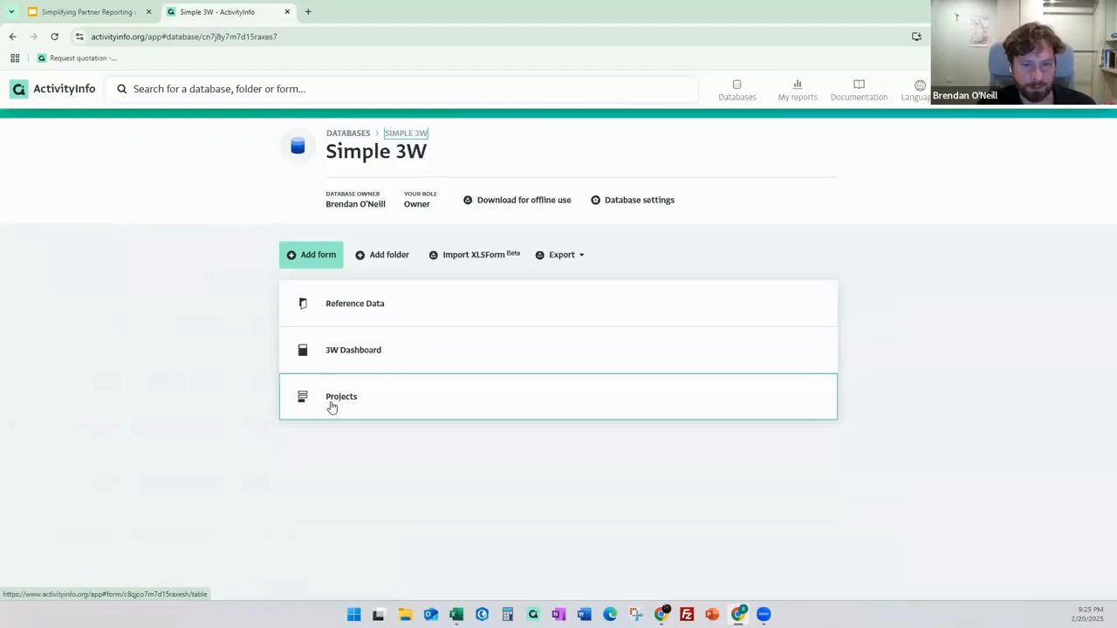
Open the Projects records table, widen the Organization Name column and scroll across the columns.
left_click(328, 408)
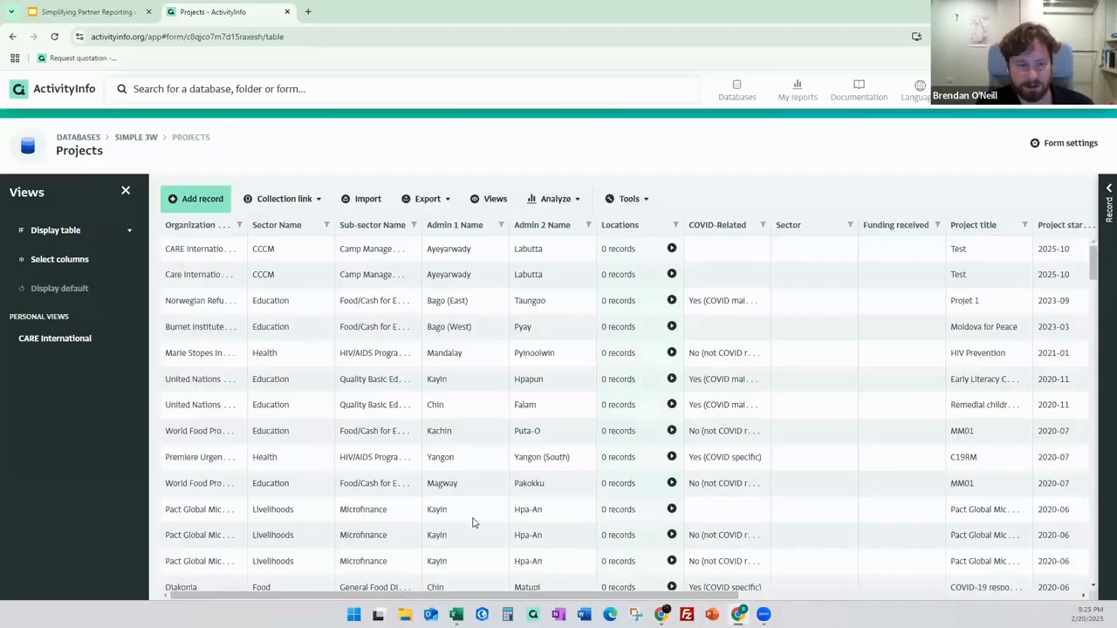
left_click_drag(245, 226, 309, 233)
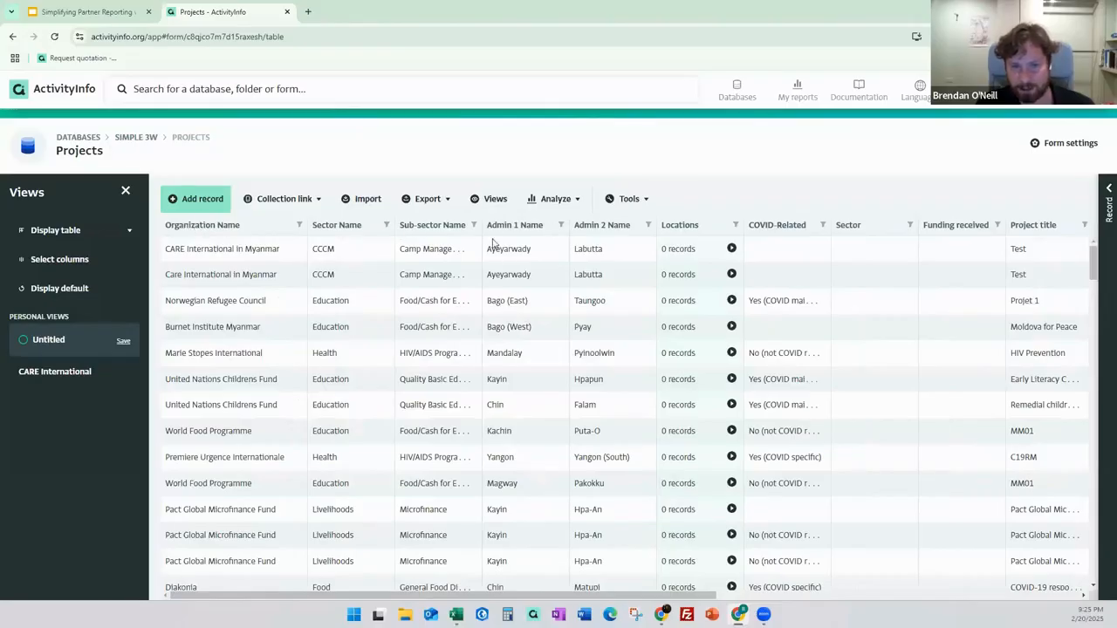
left_click_drag(686, 596, 1082, 597)
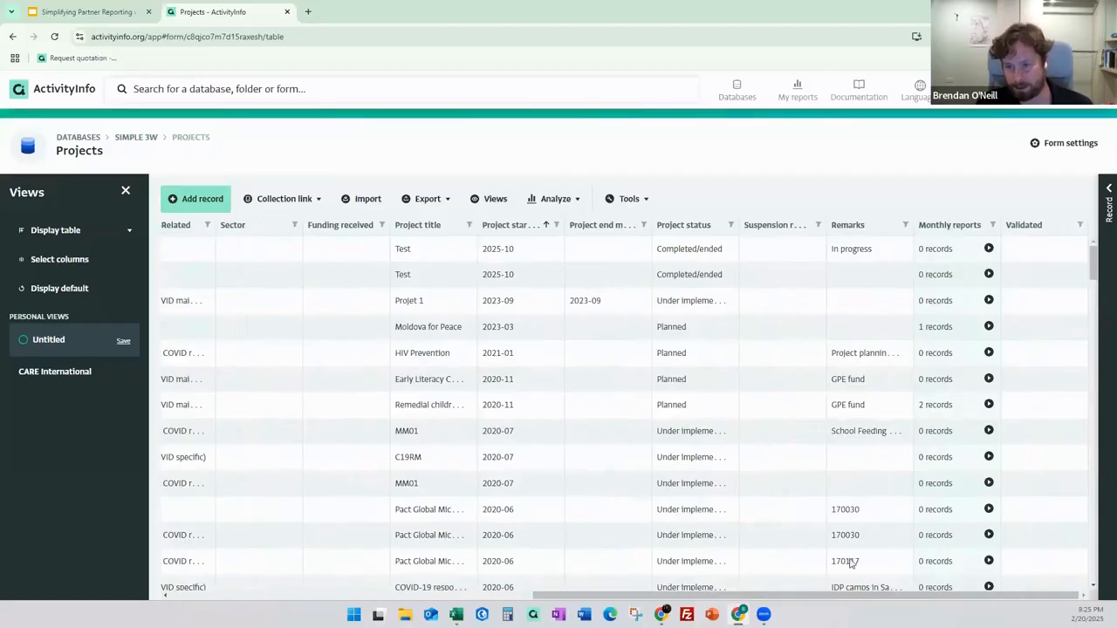
left_click_drag(837, 597, 358, 597)
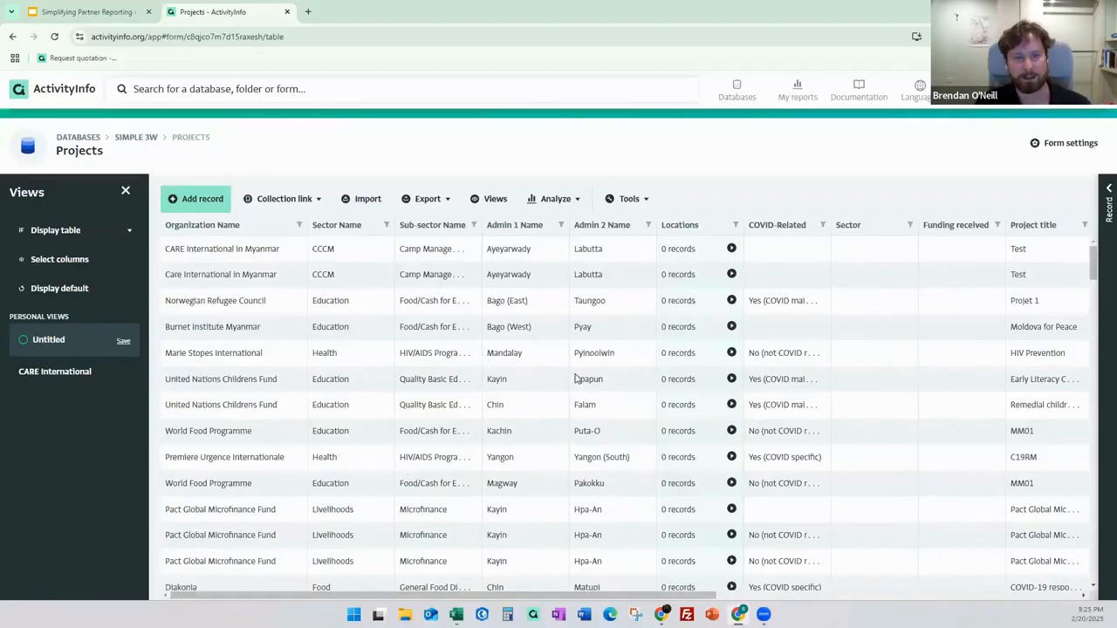
Switch to the CARE International view, discarding unsaved changes, then reset the table to default display.
left_click(74, 376)
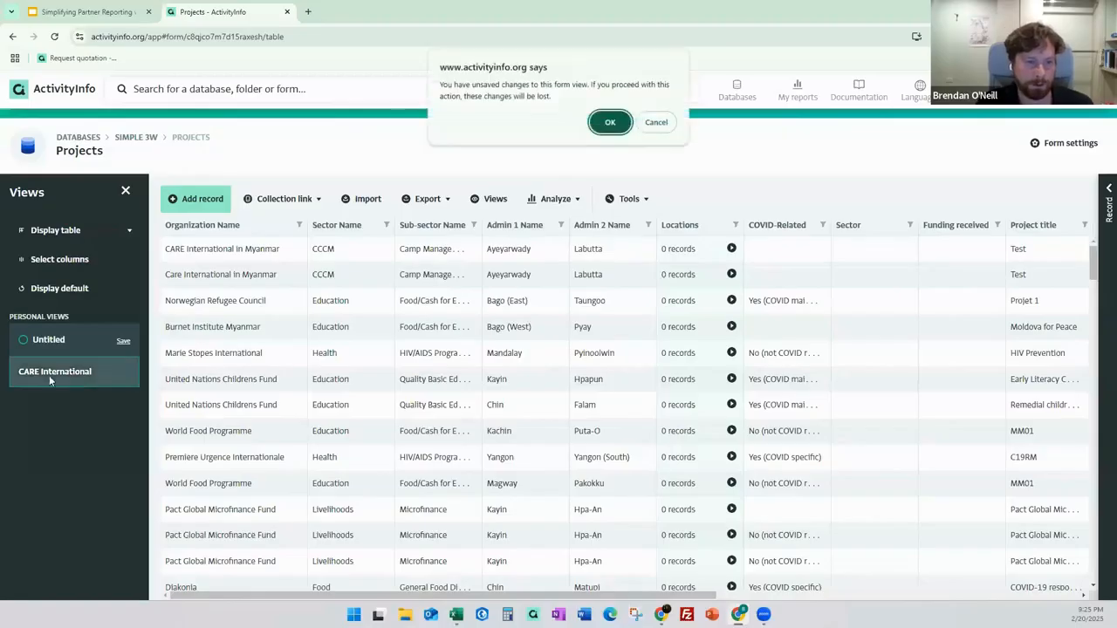
left_click(610, 122)
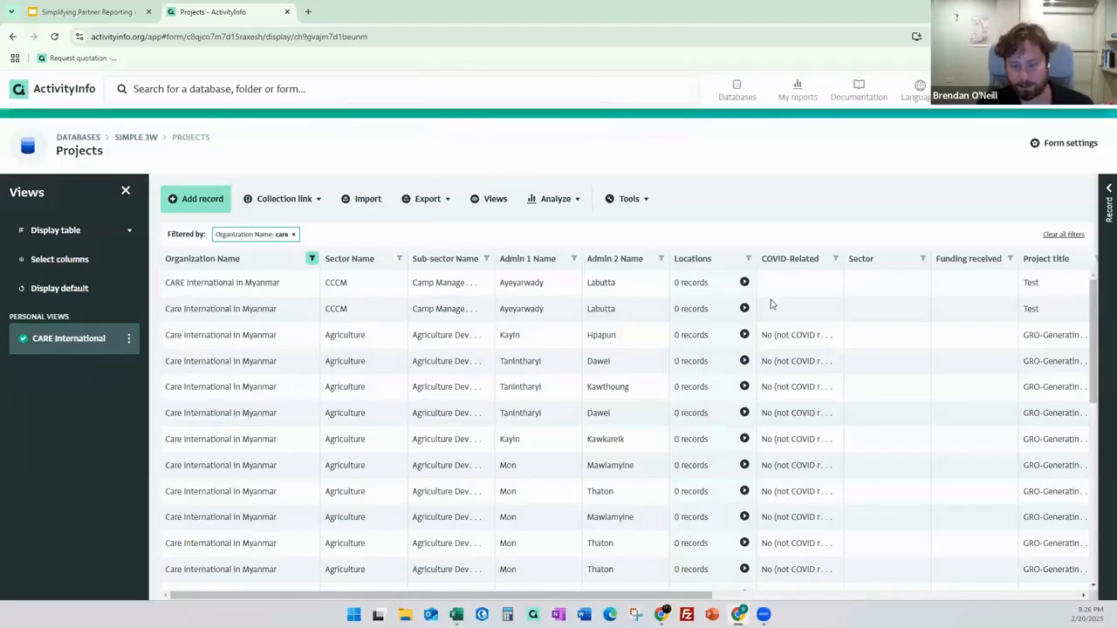
left_click(74, 295)
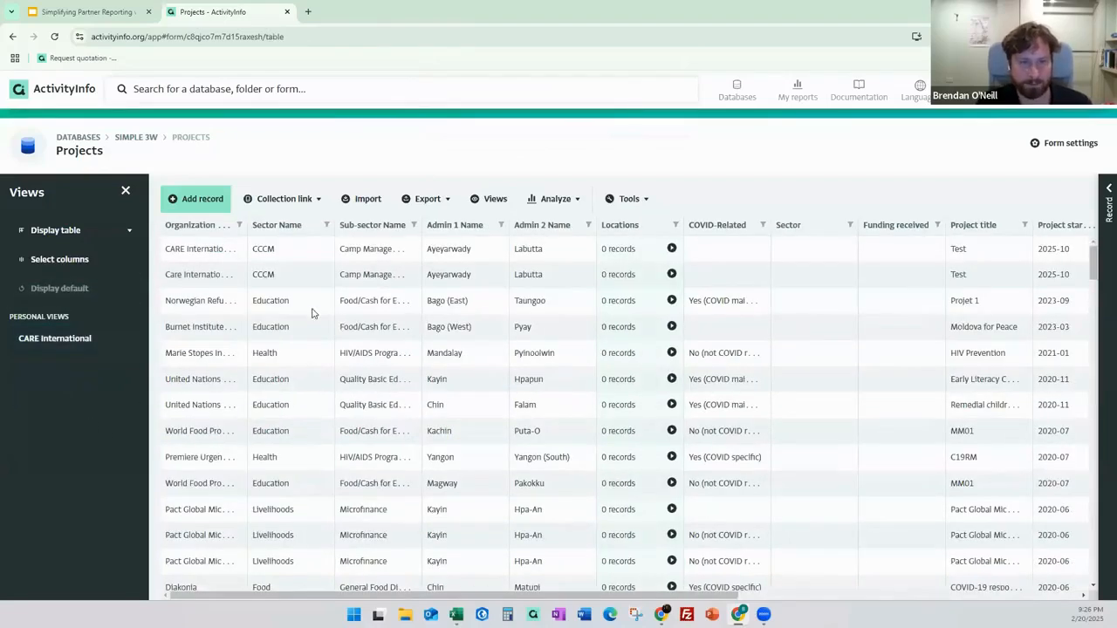
Filter the Projects table's Sector Name column by the text 'agriculture'.
left_click(327, 226)
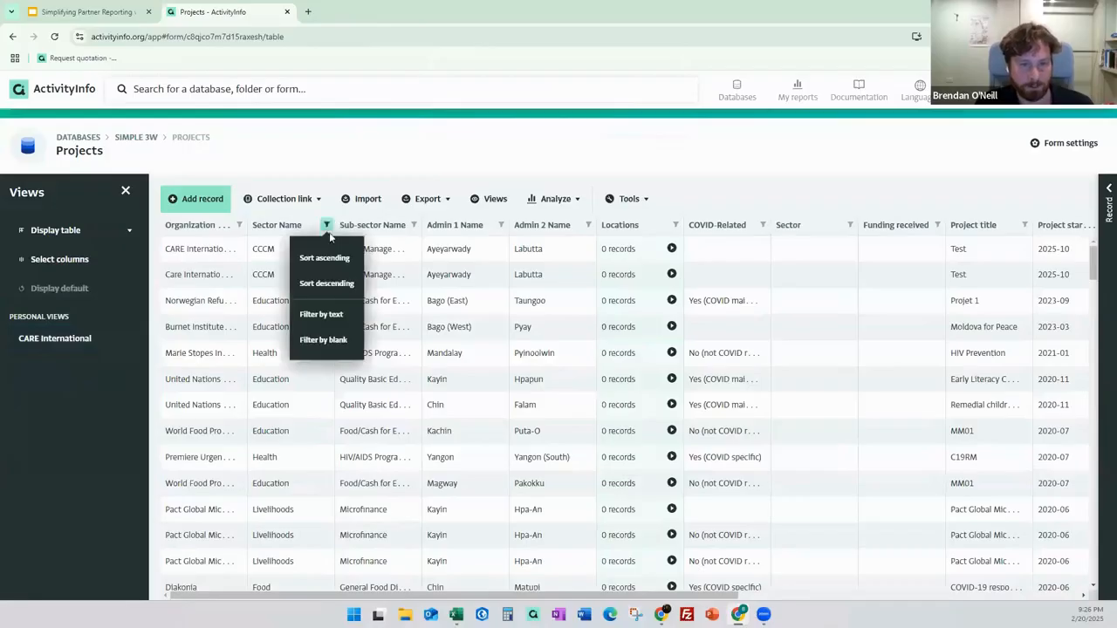
left_click(319, 312)
type("agricutlure")
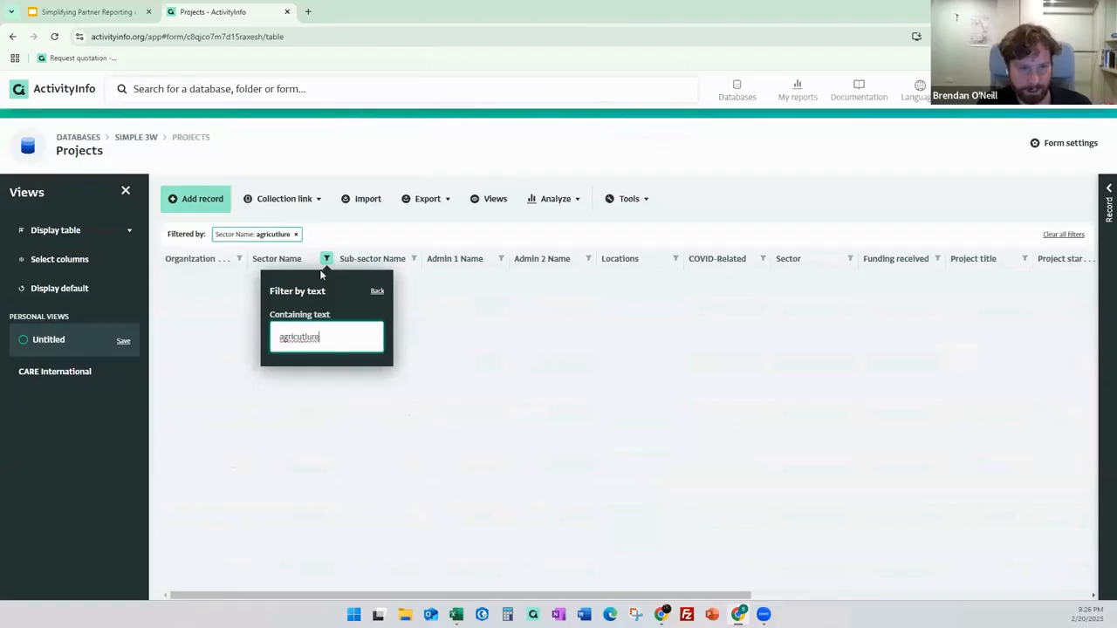
key("BackSpace")
key("BackSpace")
key("BackSpace")
key("BackSpace")
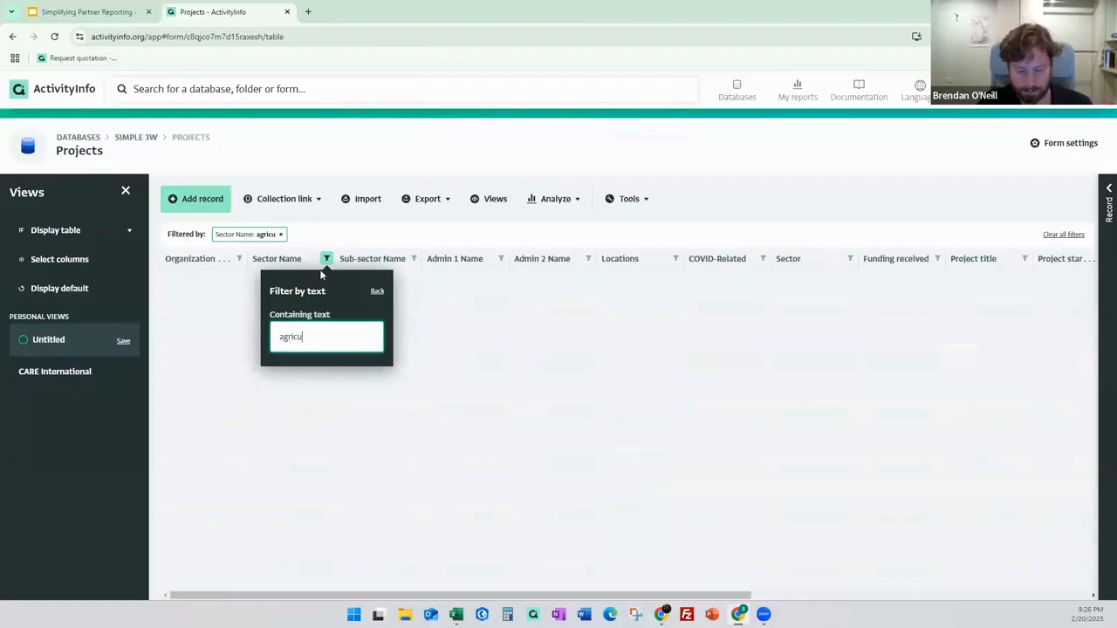
type("lture")
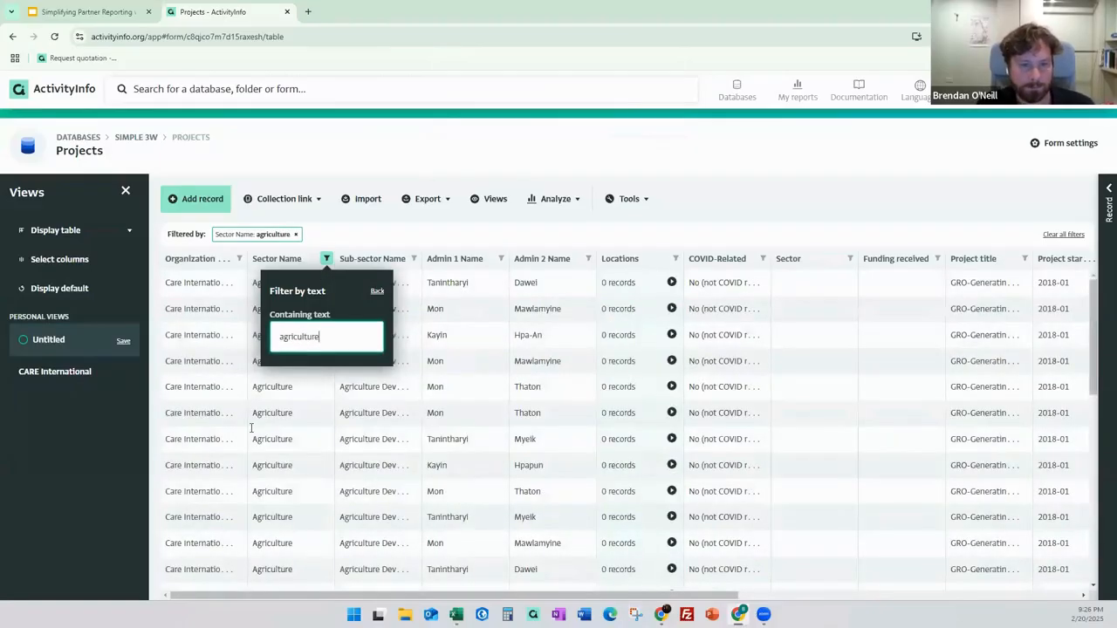
left_click(90, 428)
Save the filtered view as shared 'Agricultural', reset to default display, and open the form editor.
left_click(67, 336)
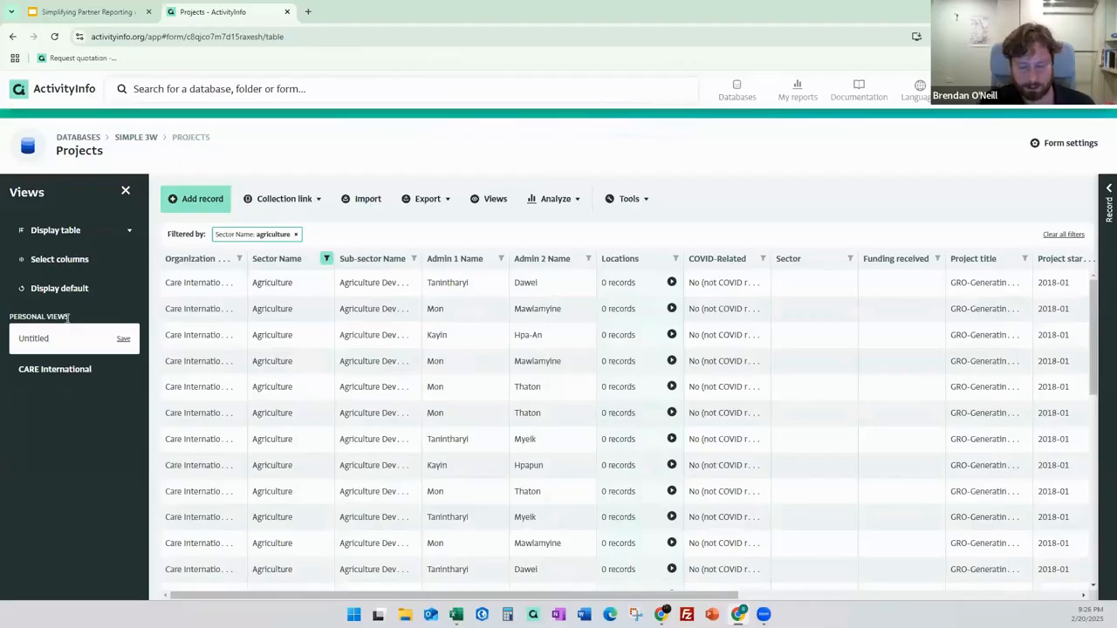
key("BackSpace")
key("BackSpace")
key("BackSpace")
key("BackSpace")
key("BackSpace")
key("BackSpace")
key("BackSpace")
type("Agricultural")
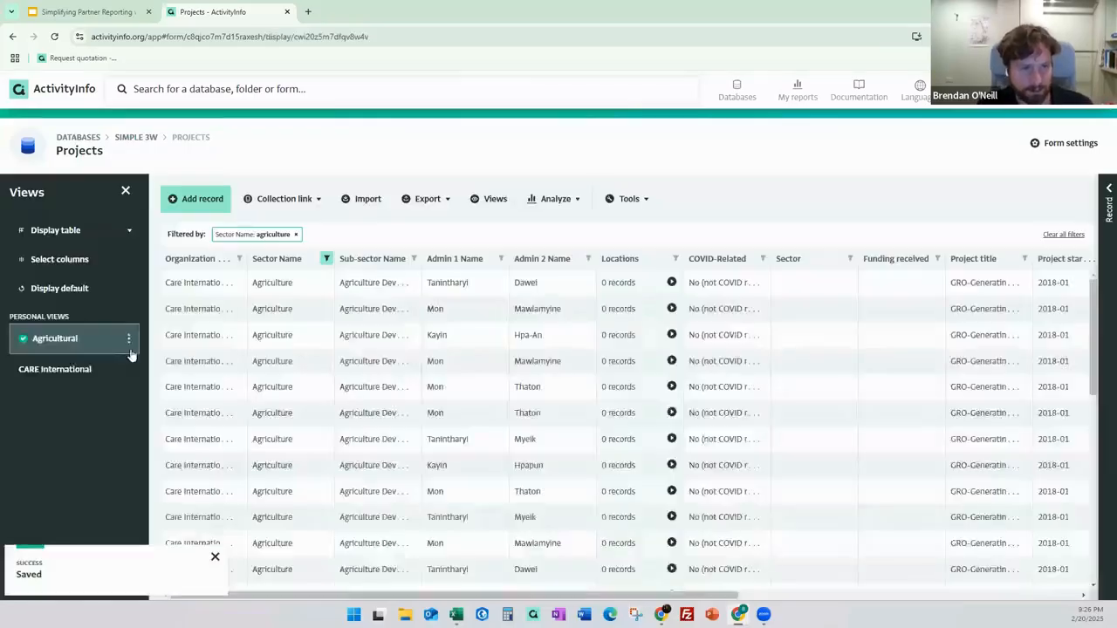
left_click(123, 339)
left_click(128, 340)
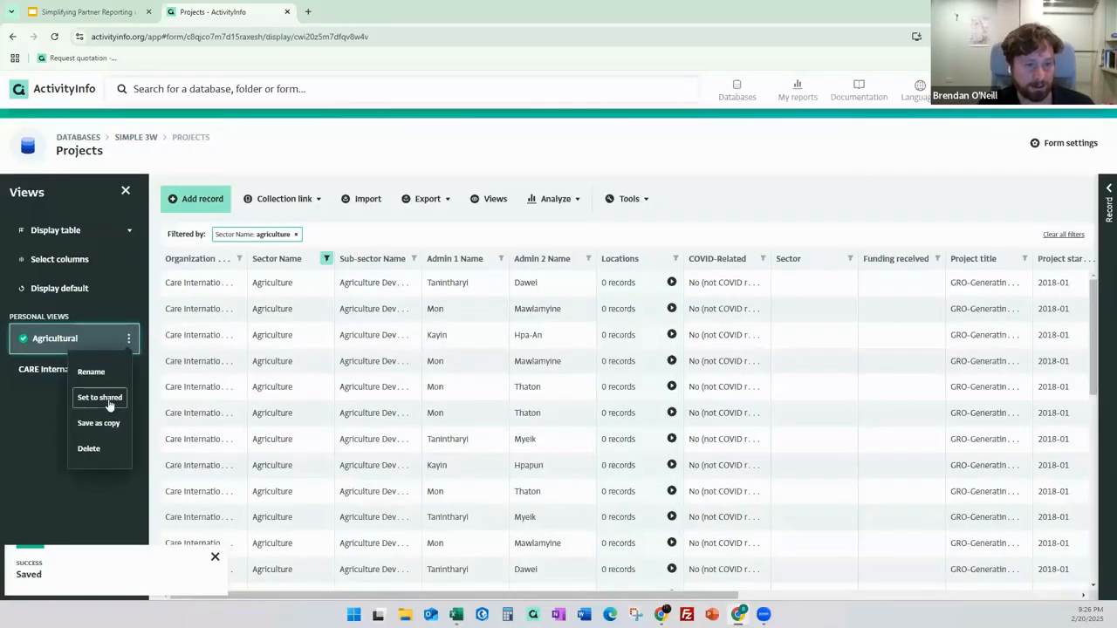
left_click(107, 395)
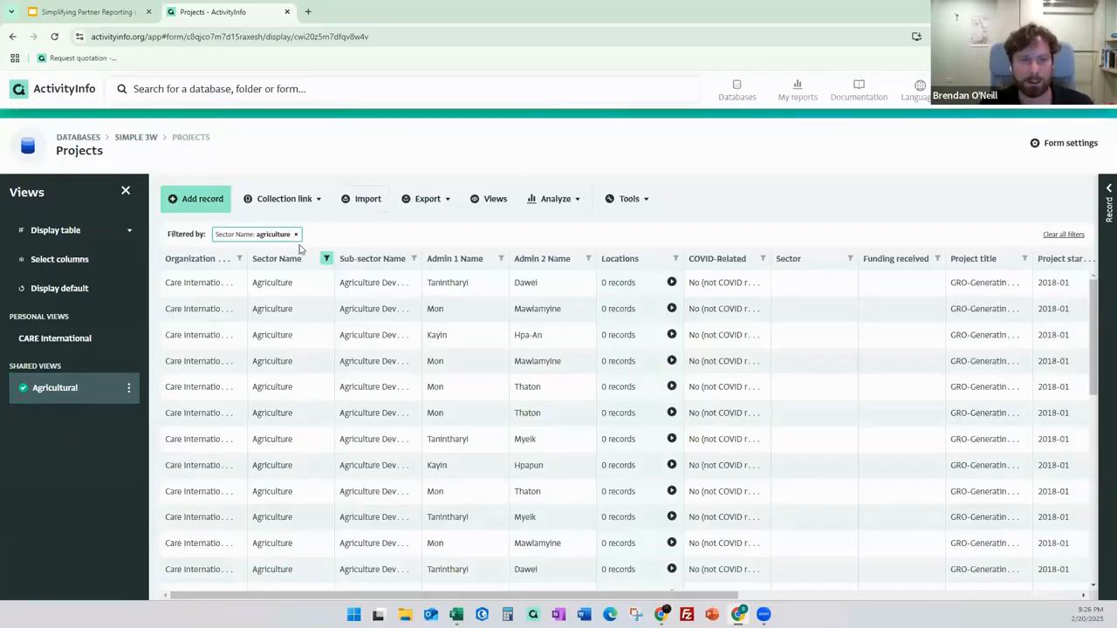
left_click(78, 288)
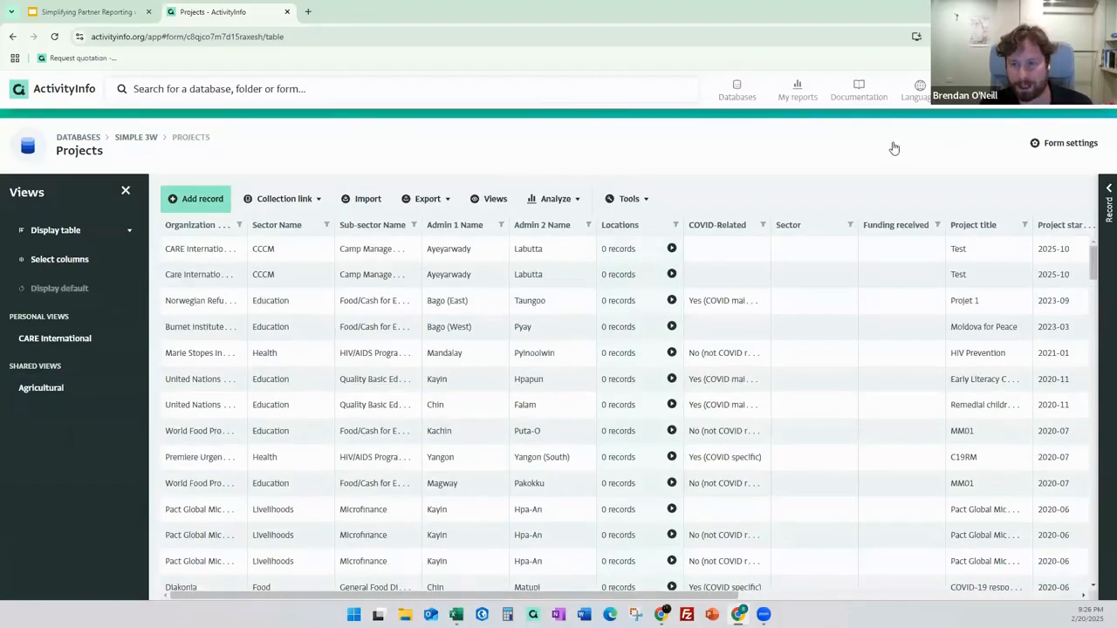
left_click(1069, 147)
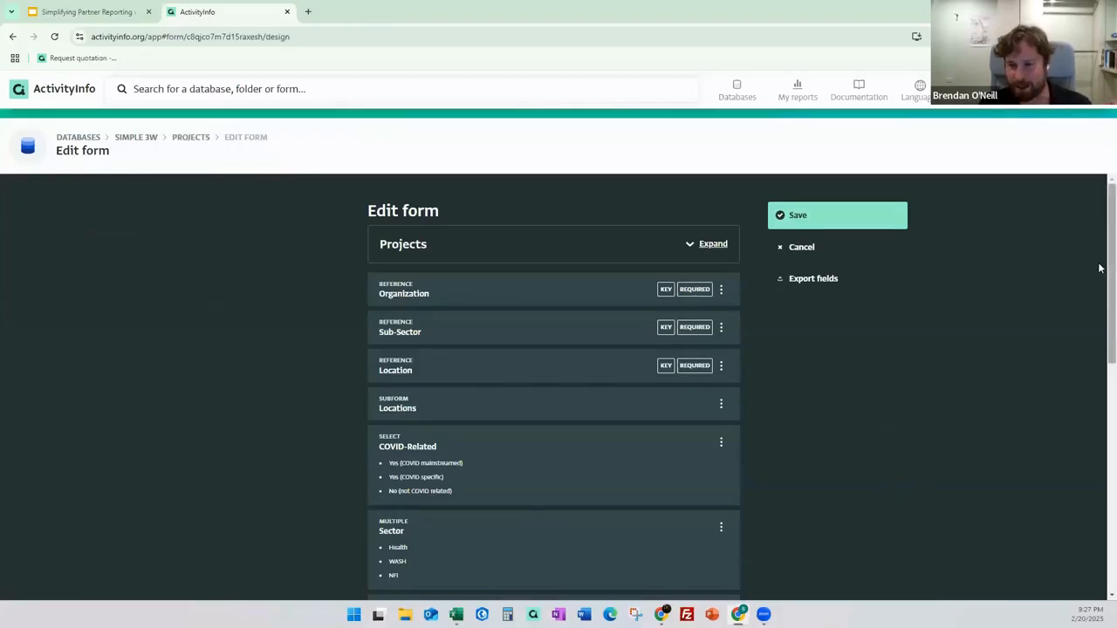
scroll(1100, 281, "down", 1)
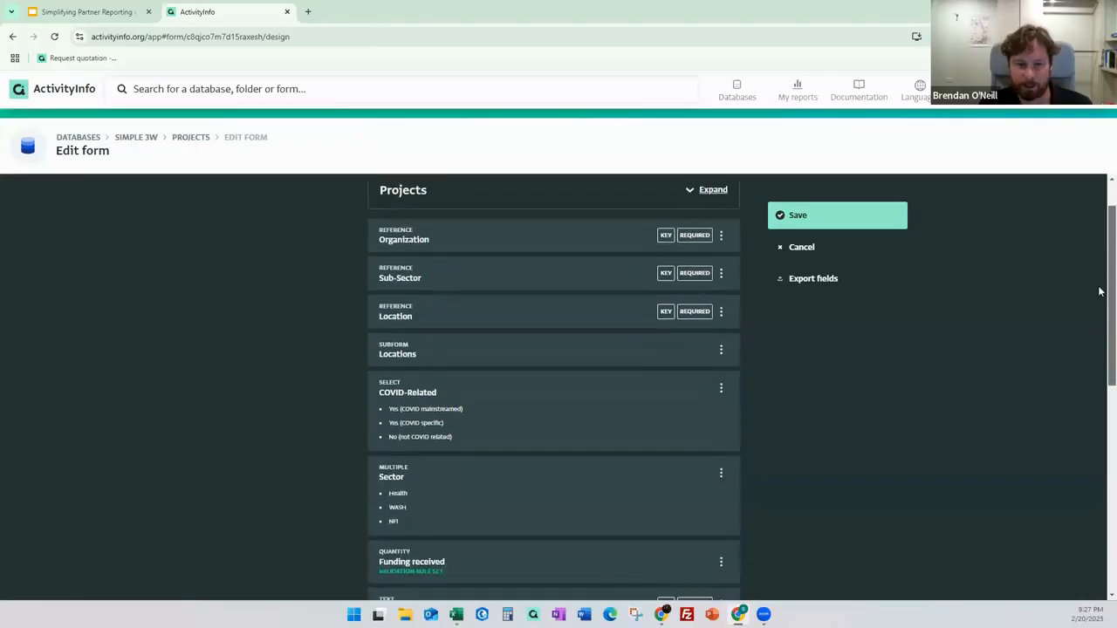
scroll(1095, 335, "down", 2)
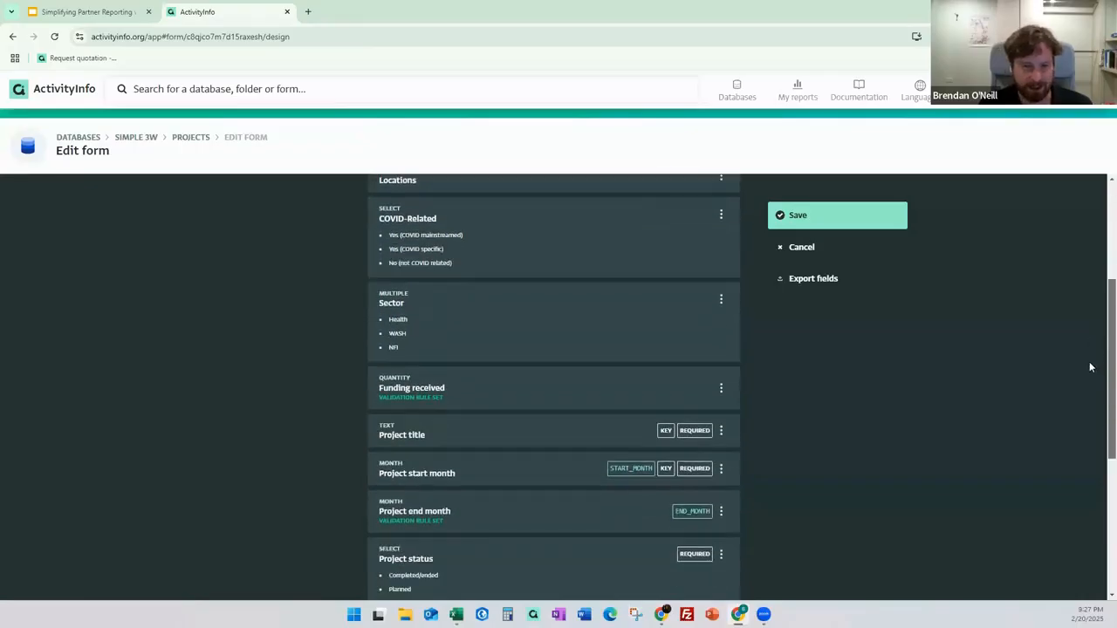
scroll(1088, 376, "down", 1)
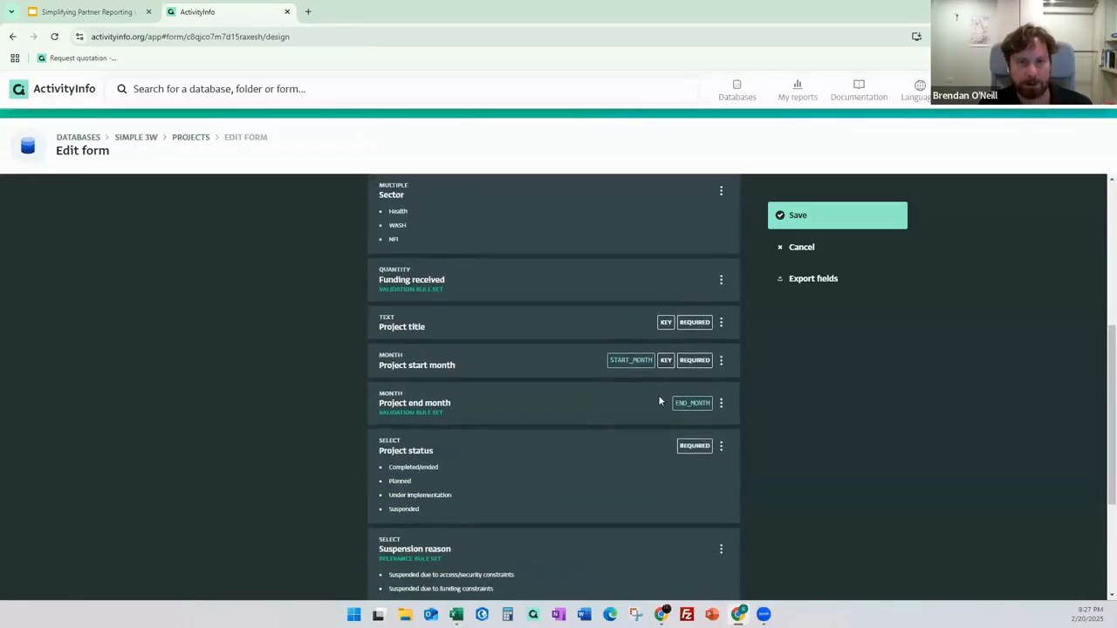
left_click(518, 281)
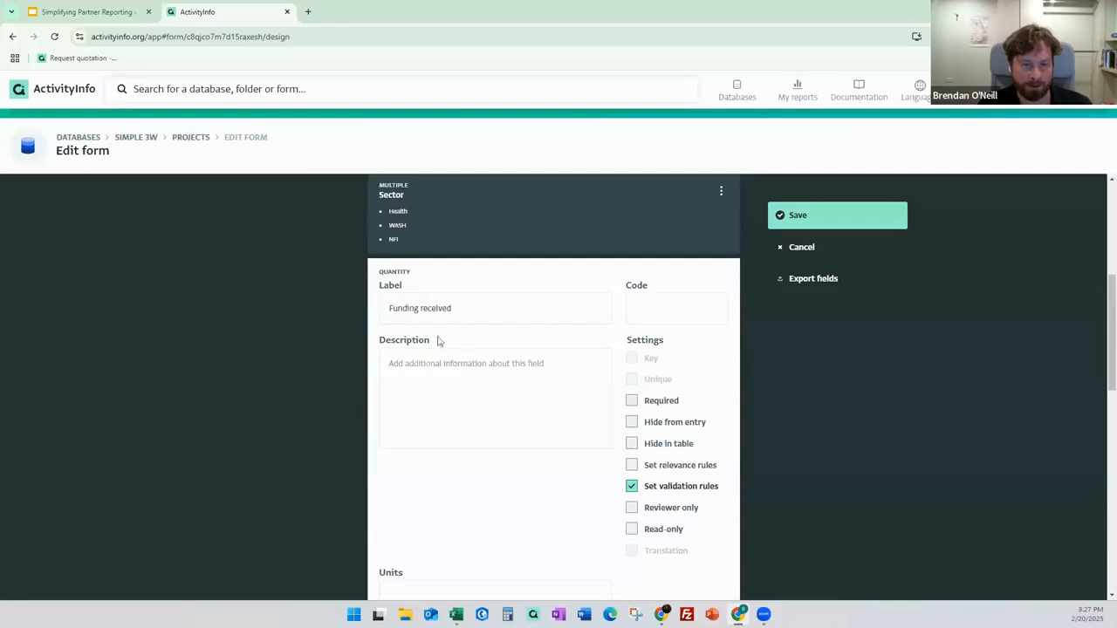
scroll(481, 381, "down", 2)
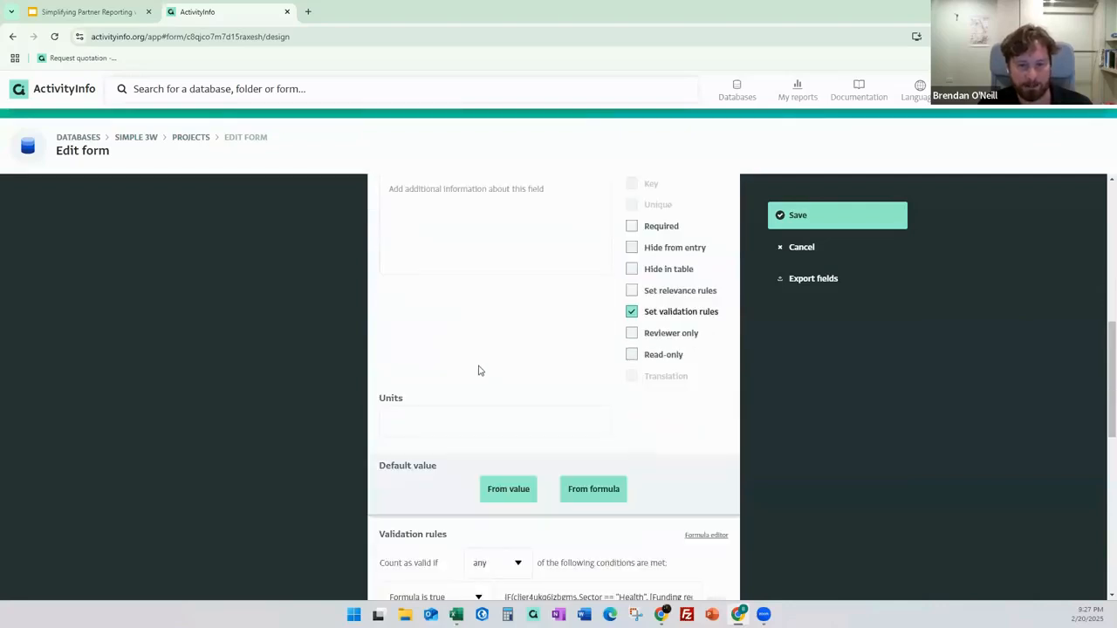
scroll(479, 371, "down", 1)
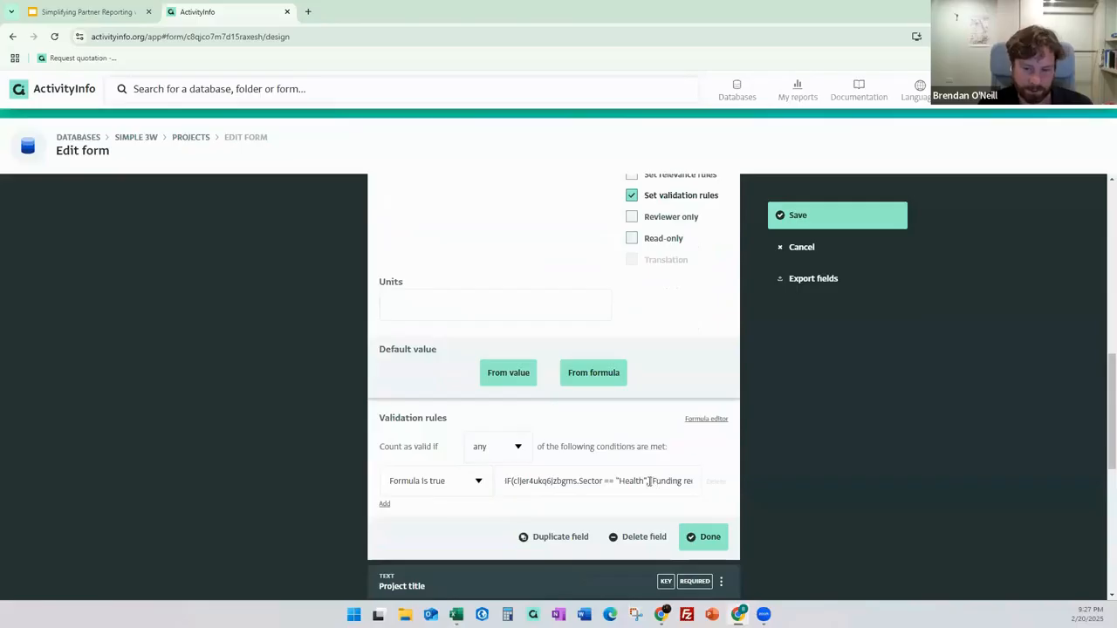
double_click(626, 480)
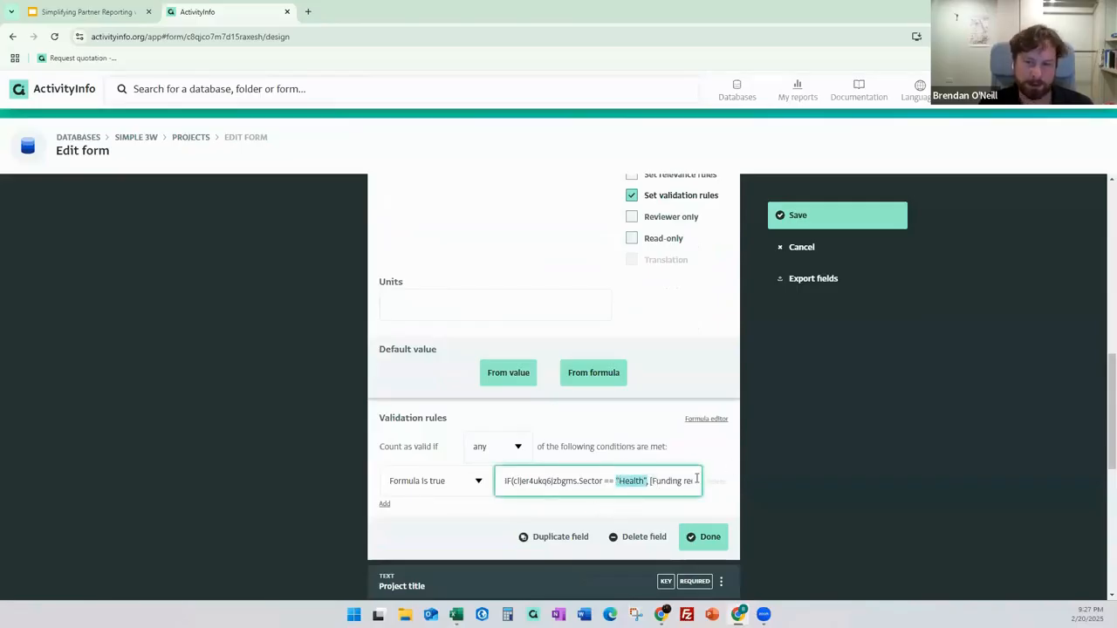
left_click(717, 455)
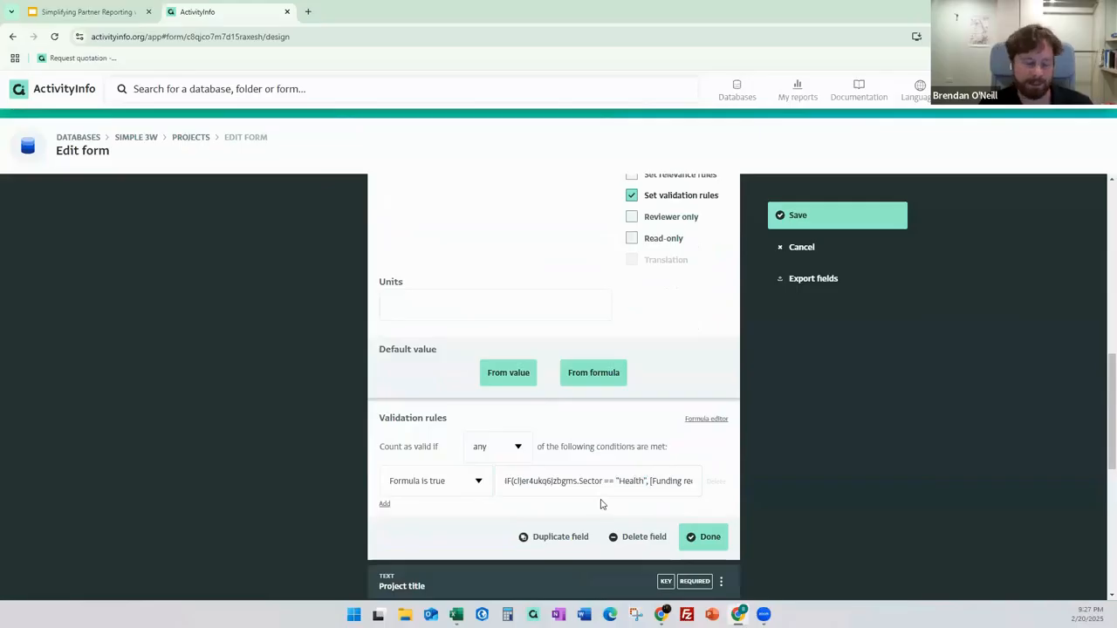
left_click(703, 537)
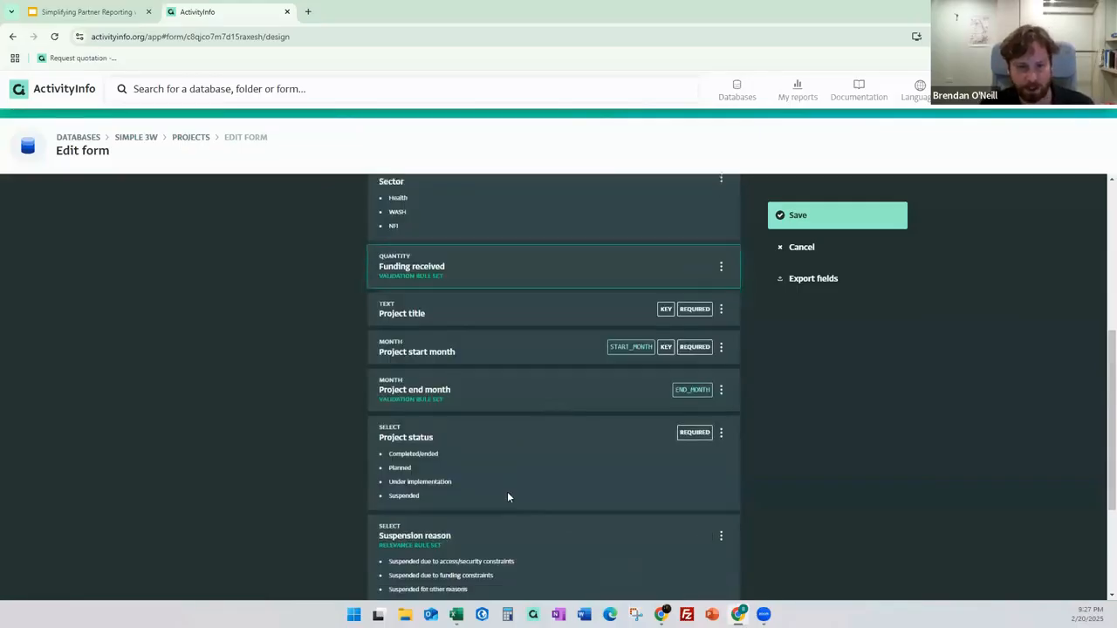
scroll(513, 463, "down", 1)
left_click(513, 439)
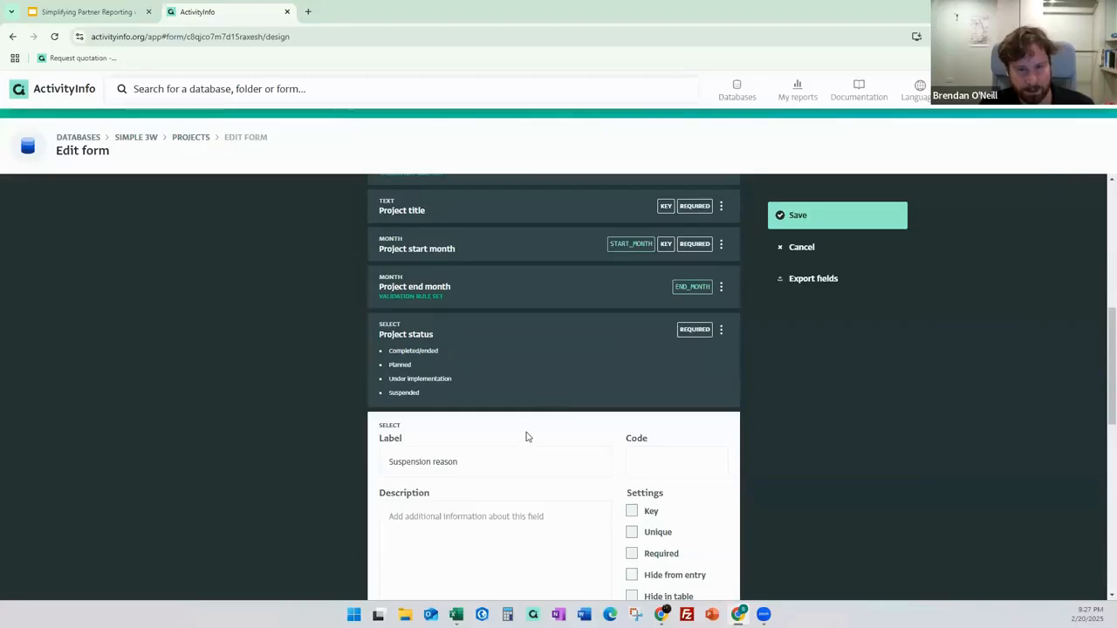
scroll(526, 436, "down", 3)
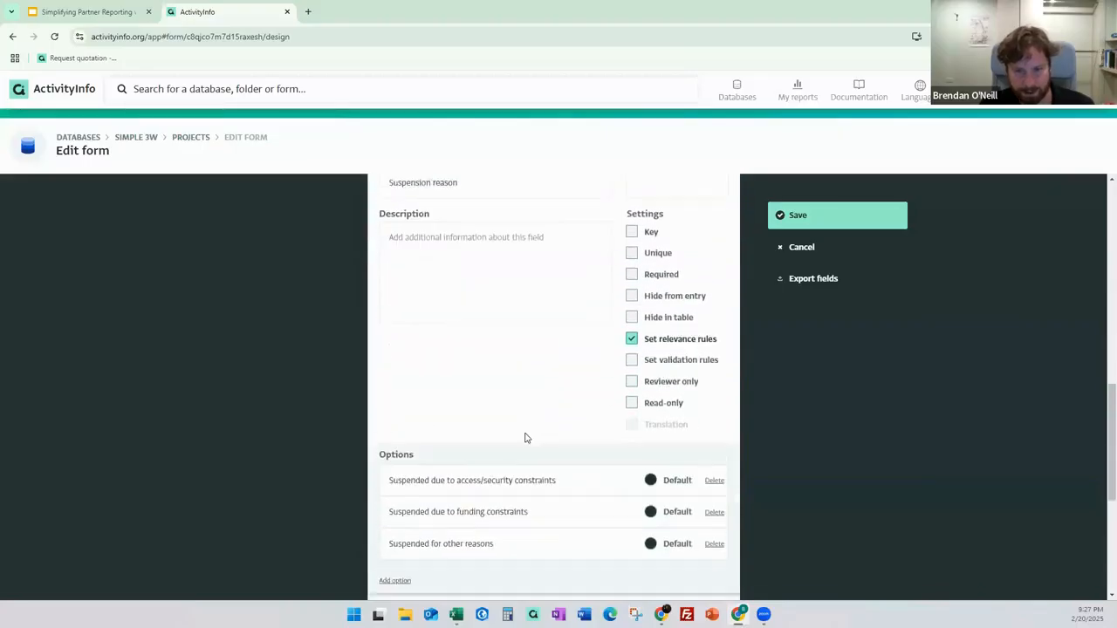
scroll(526, 438, "down", 3)
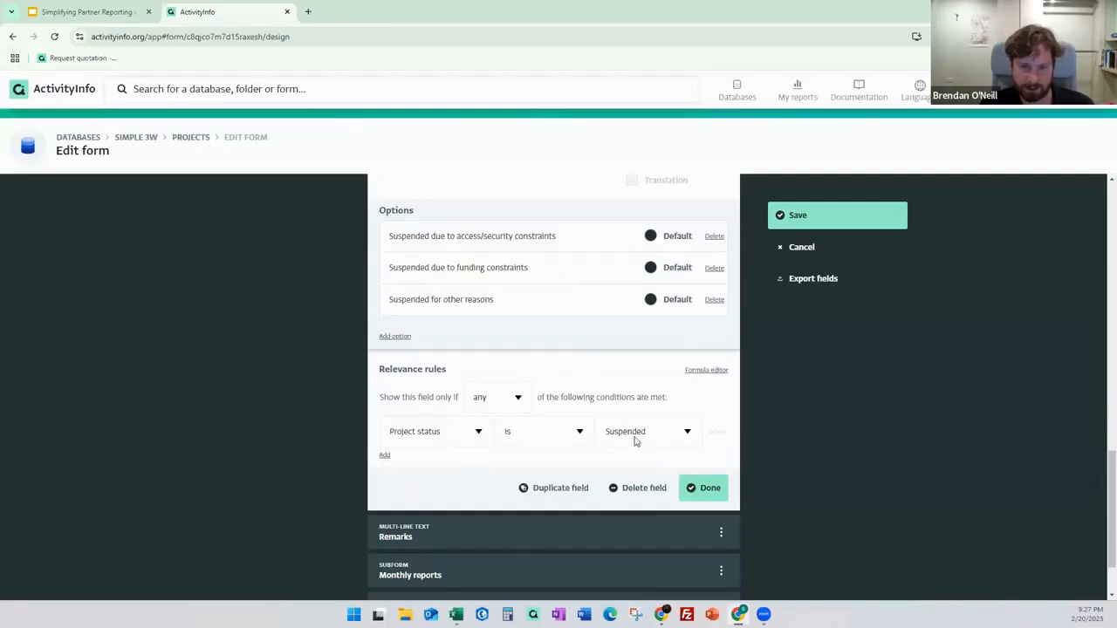
left_click(703, 489)
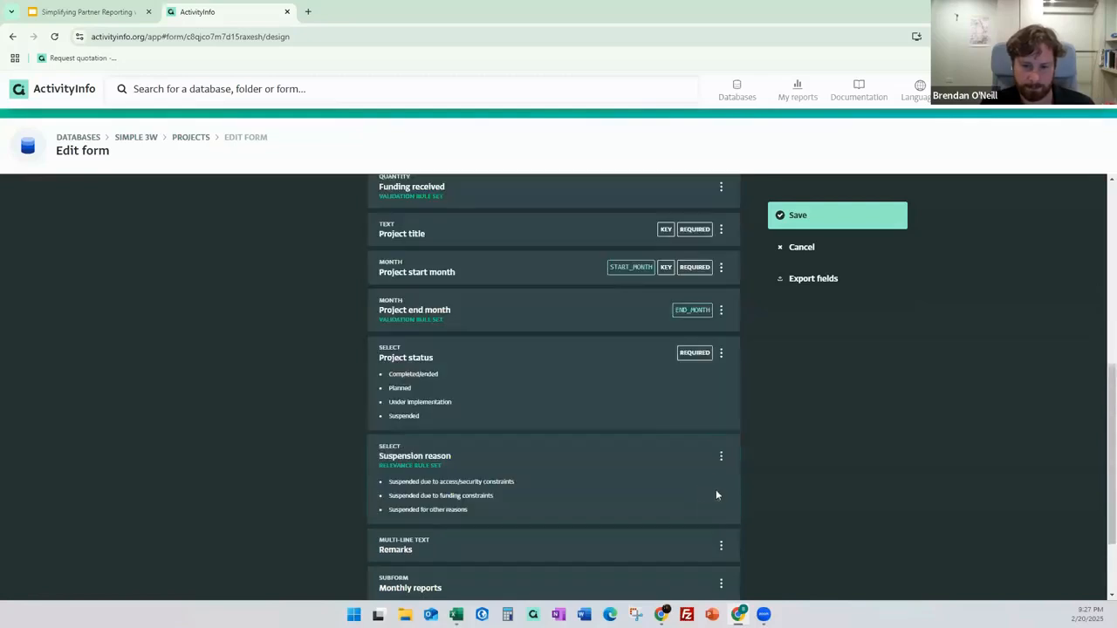
scroll(771, 464, "down", 2)
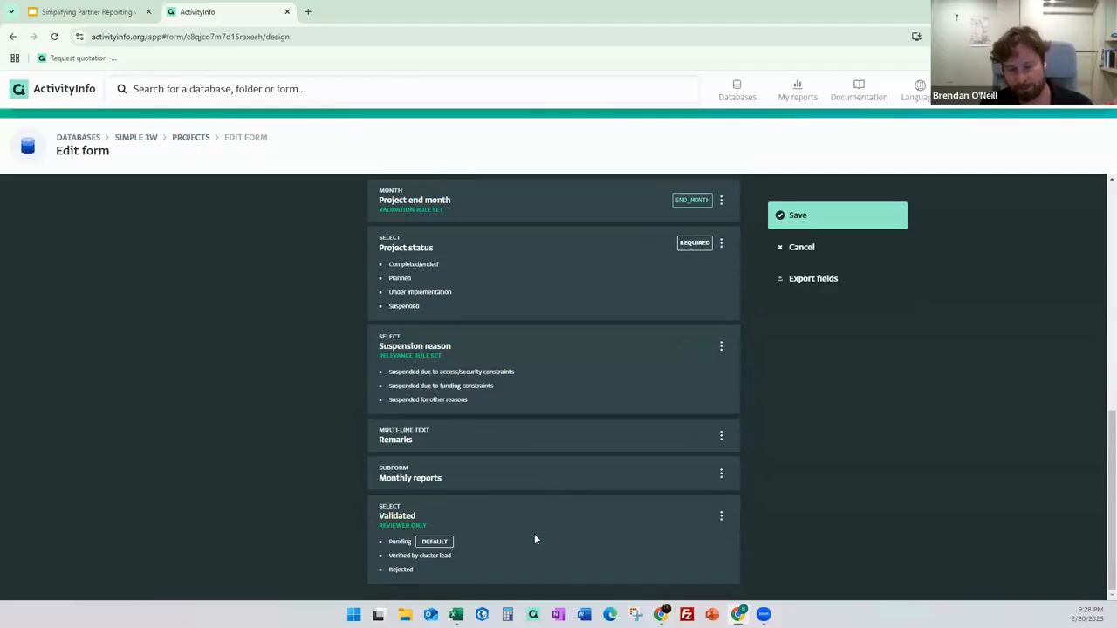
scroll(761, 450, "up", 1)
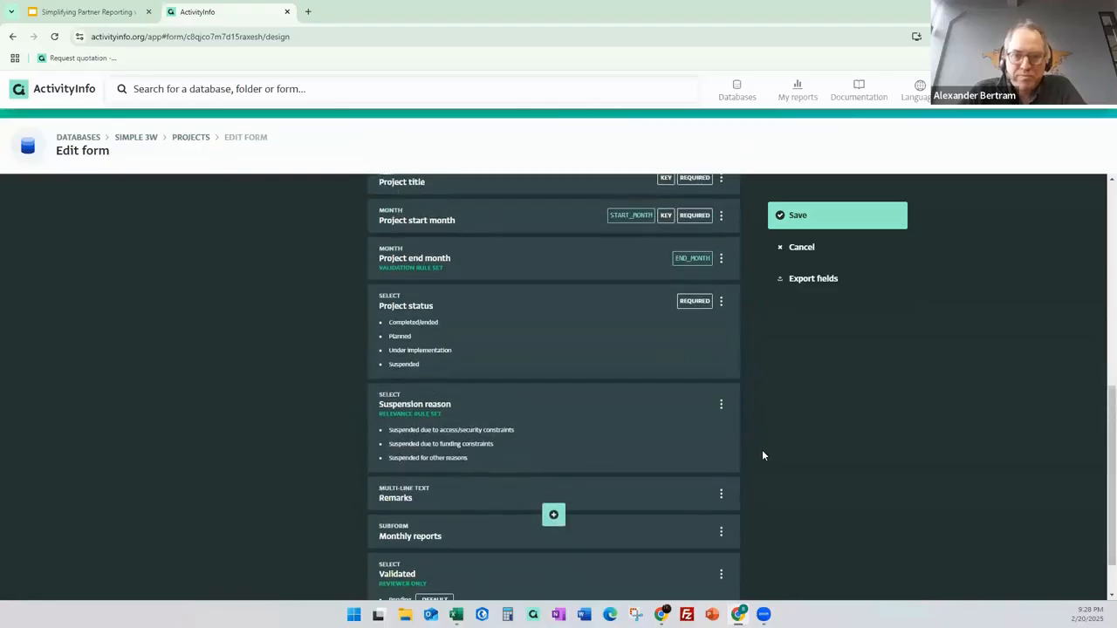
scroll(762, 452, "down", 1)
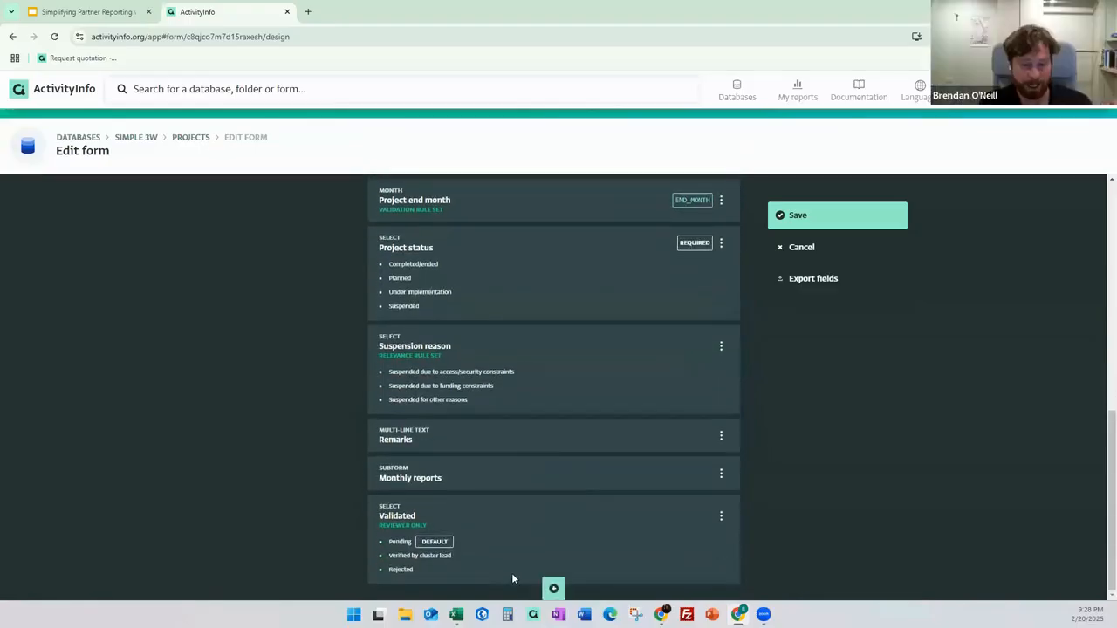
scroll(590, 478, "up", 7)
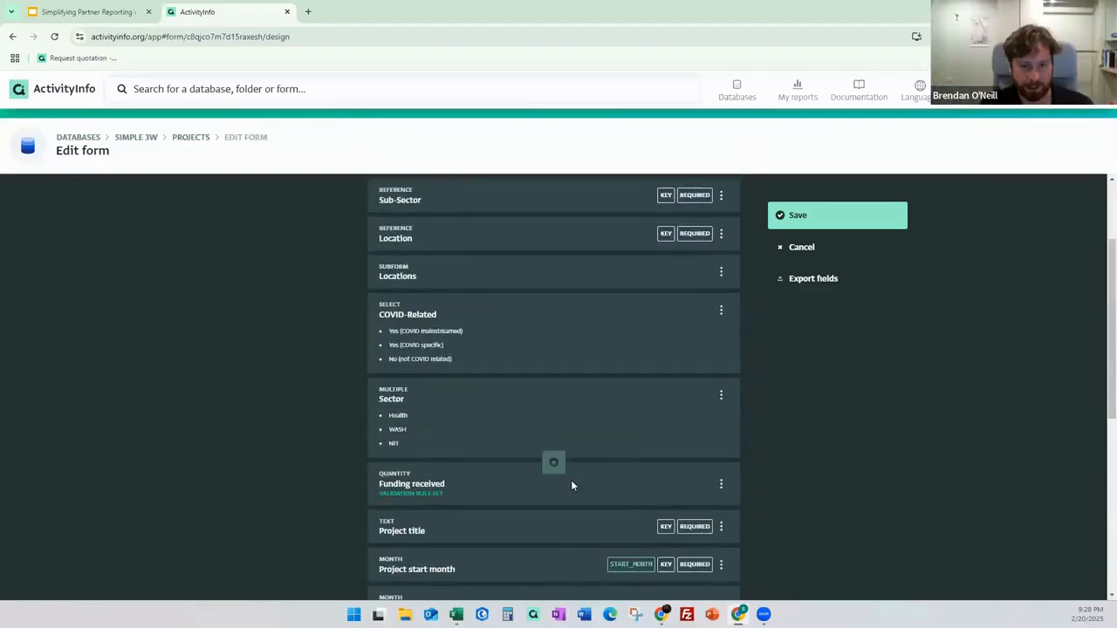
Add a Quantity field 'Current funds spent' after Funding received and save the Projects form.
scroll(568, 490, "up", 2)
scroll(568, 491, "down", 3)
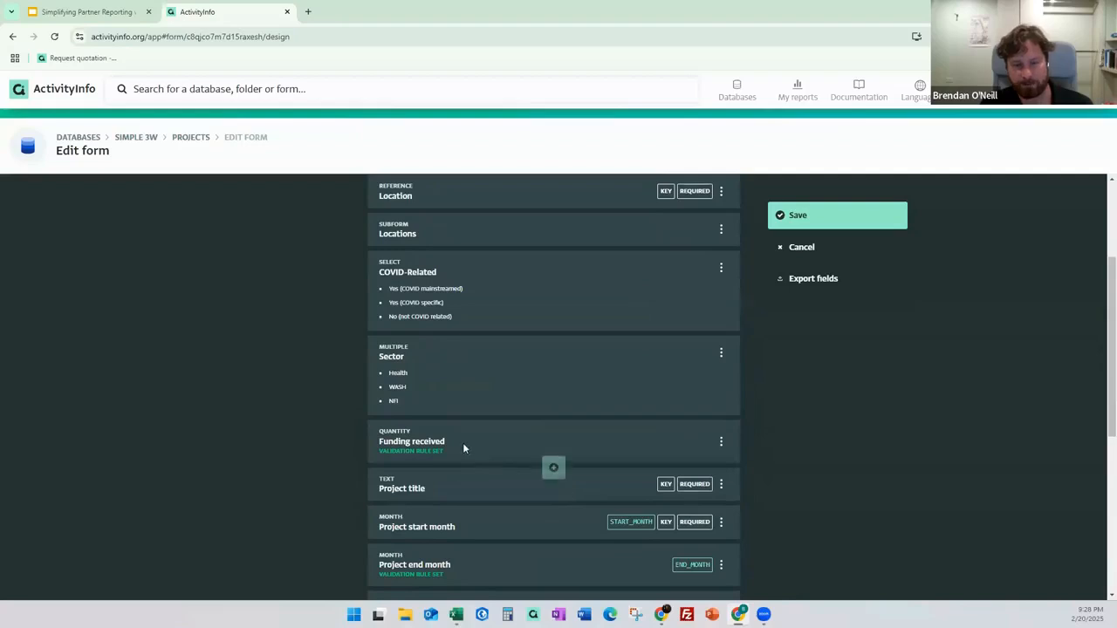
left_click(553, 471)
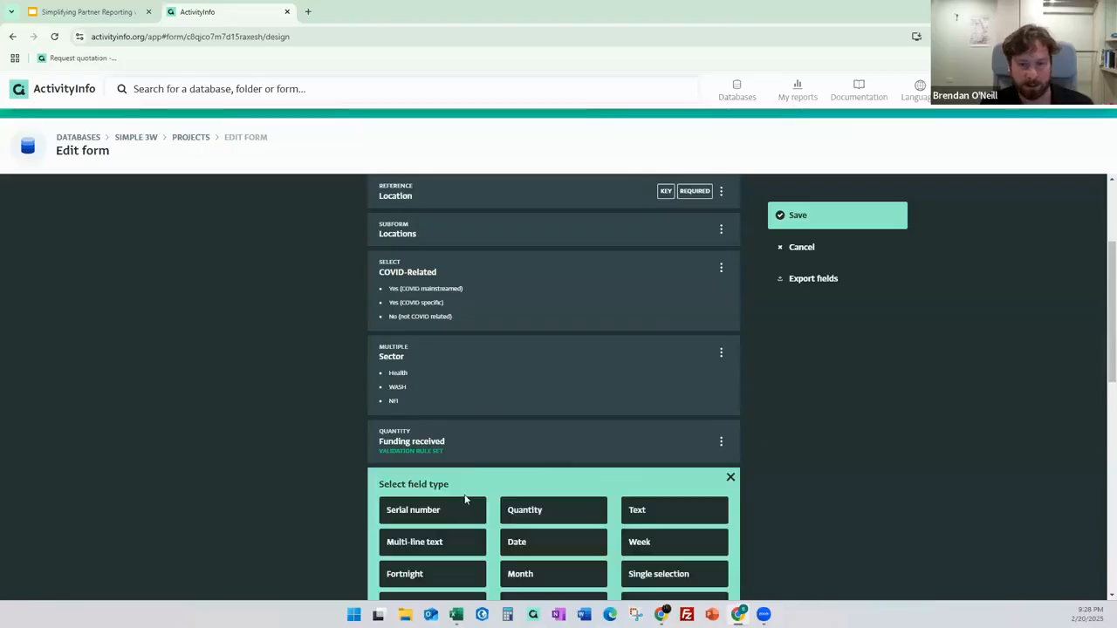
scroll(489, 489, "down", 2)
left_click(546, 343)
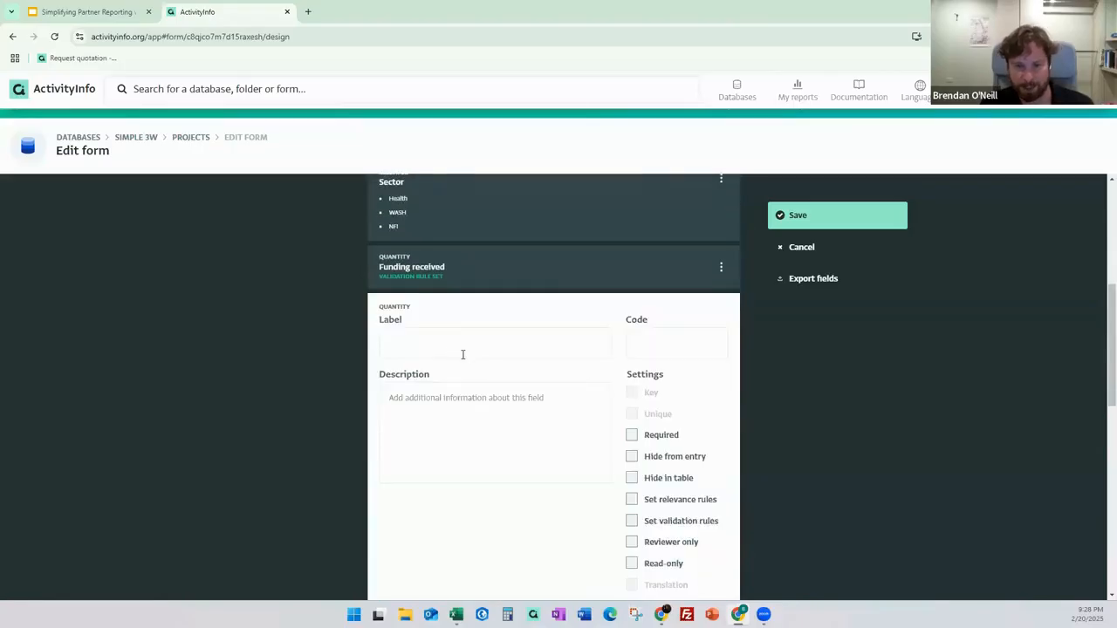
left_click(449, 349)
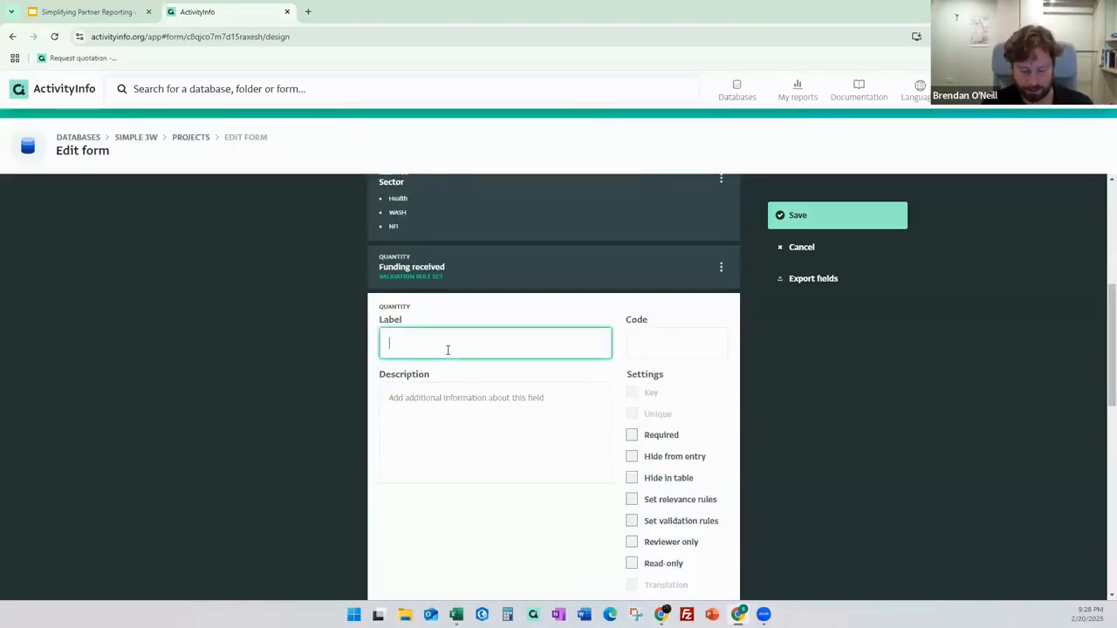
type("Current ")
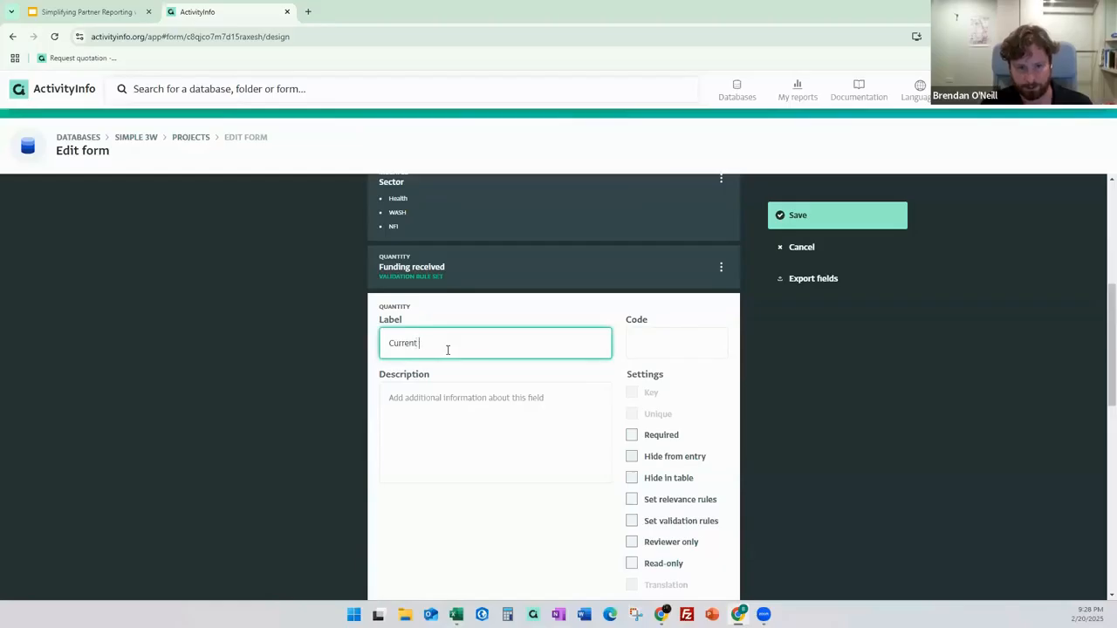
type("funds spent")
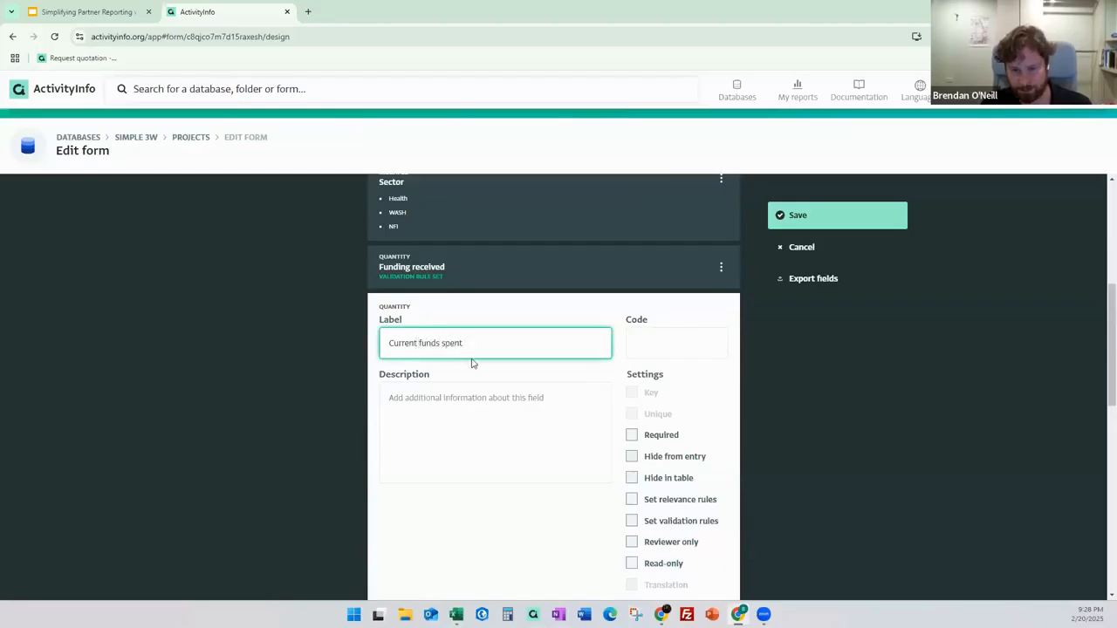
scroll(471, 363, "down", 3)
left_click(688, 499)
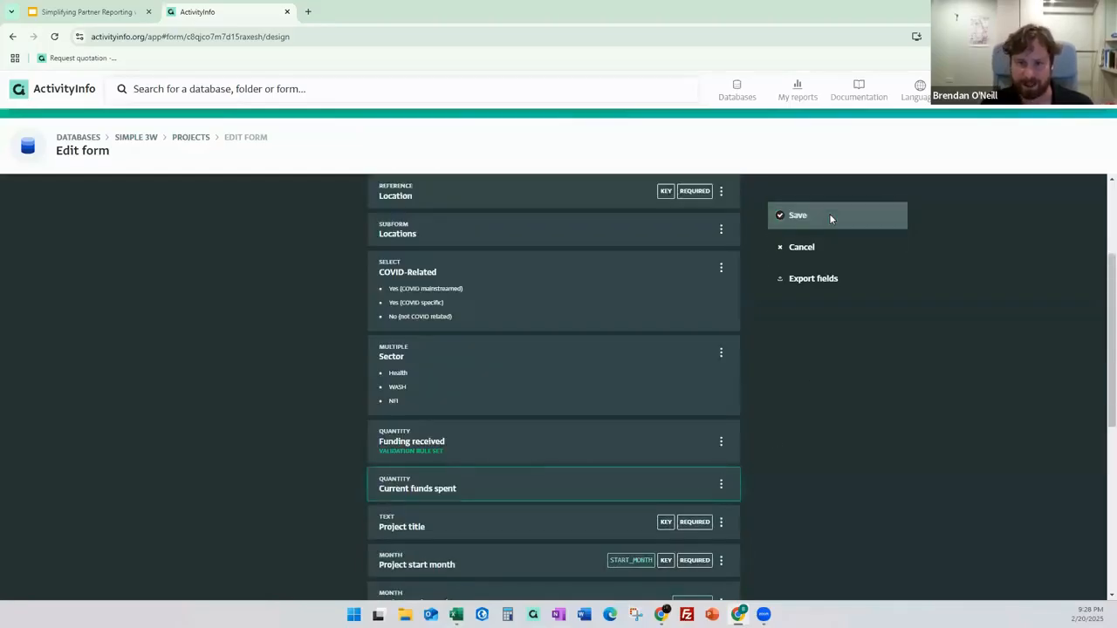
left_click(829, 216)
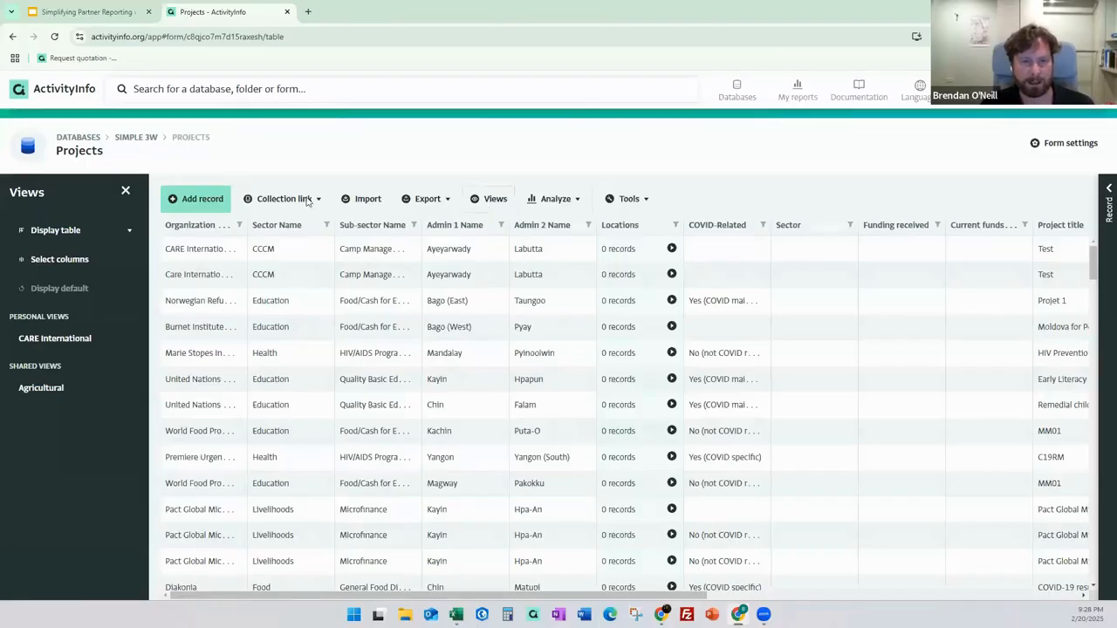
Start a Projects import, paste the five copied Excel rows with headers, and continue.
left_click(364, 207)
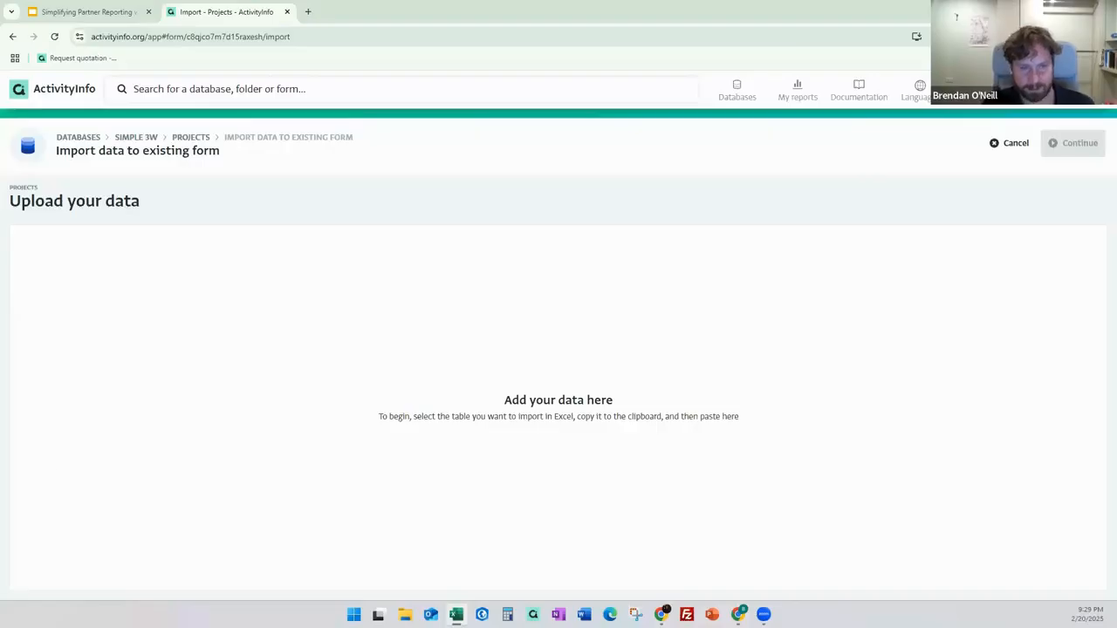
left_click(334, 287)
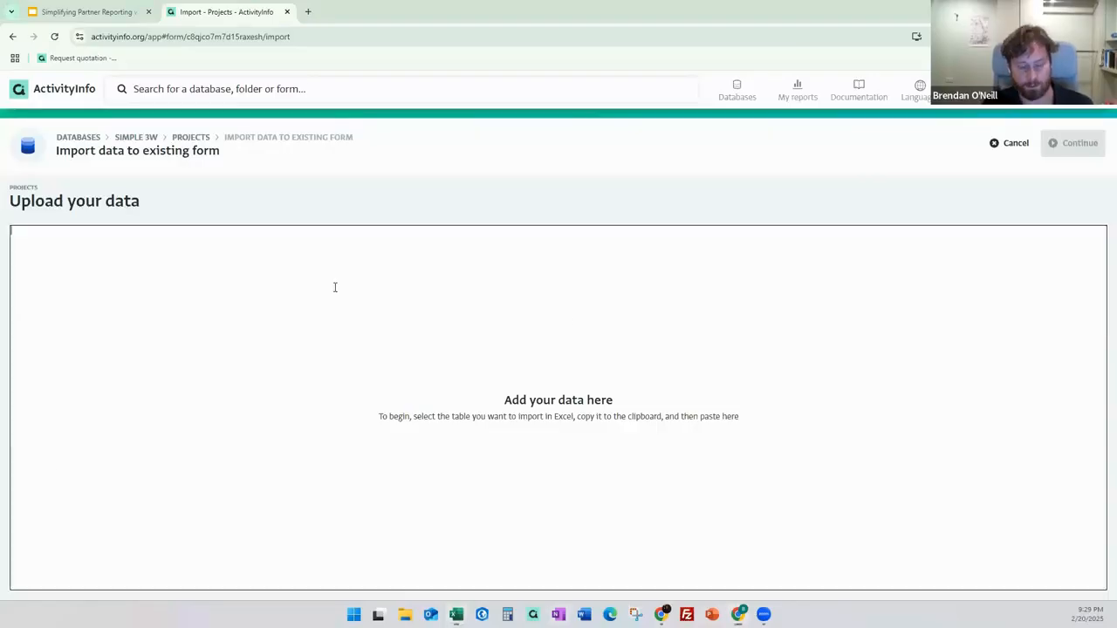
key("ctrl+v")
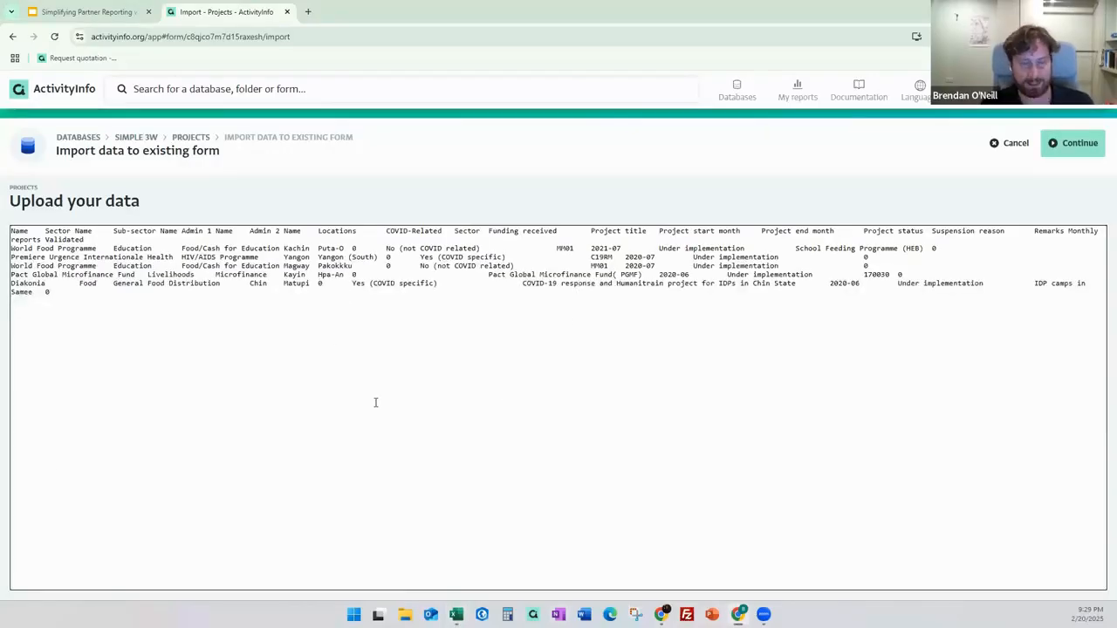
left_click(1078, 143)
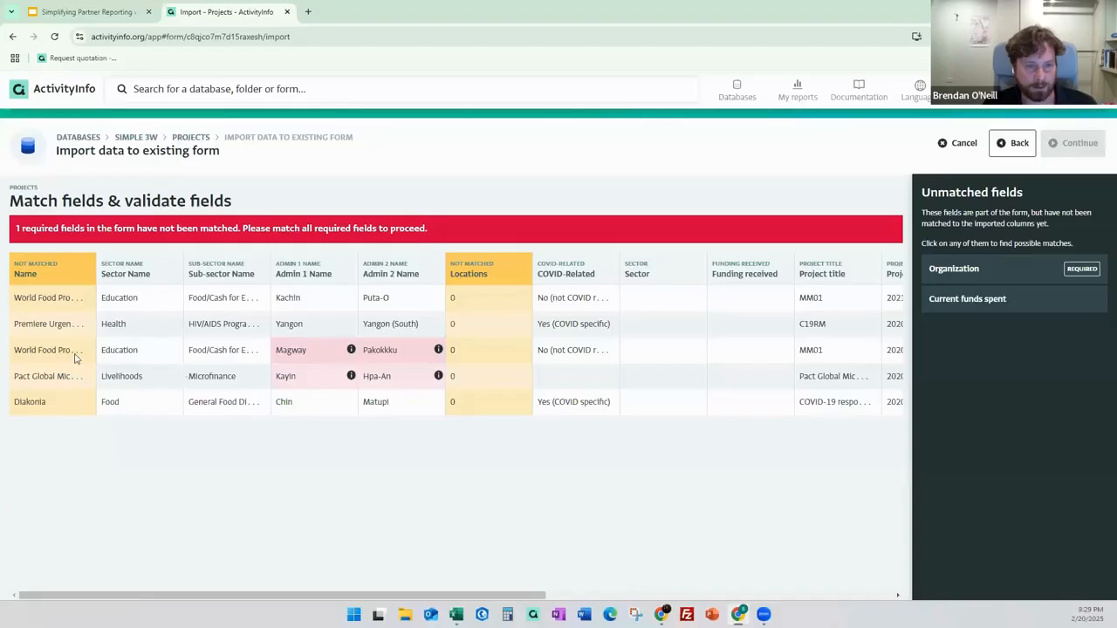
Match Name to Organization Name, ignore the Locations and Monthly reports columns, then continue.
left_click(86, 381)
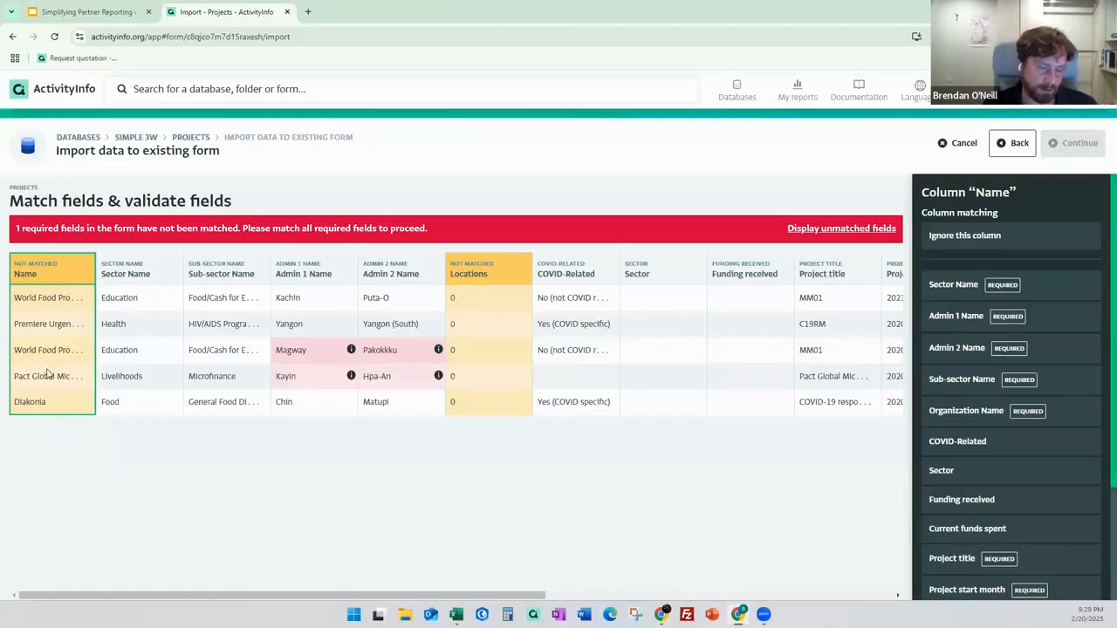
left_click(968, 416)
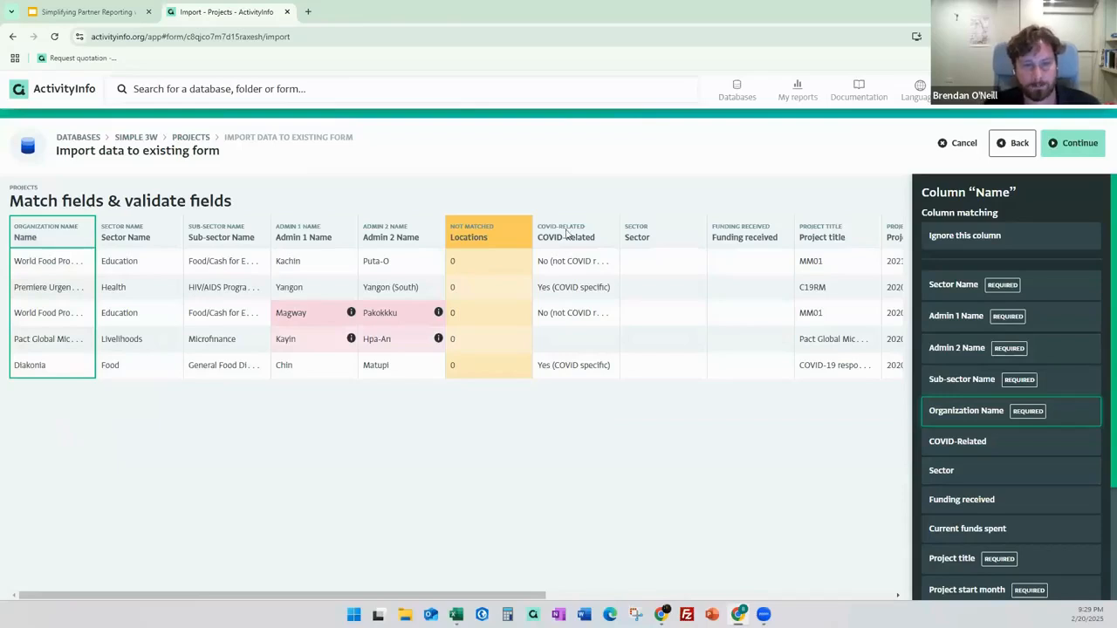
left_click(506, 232)
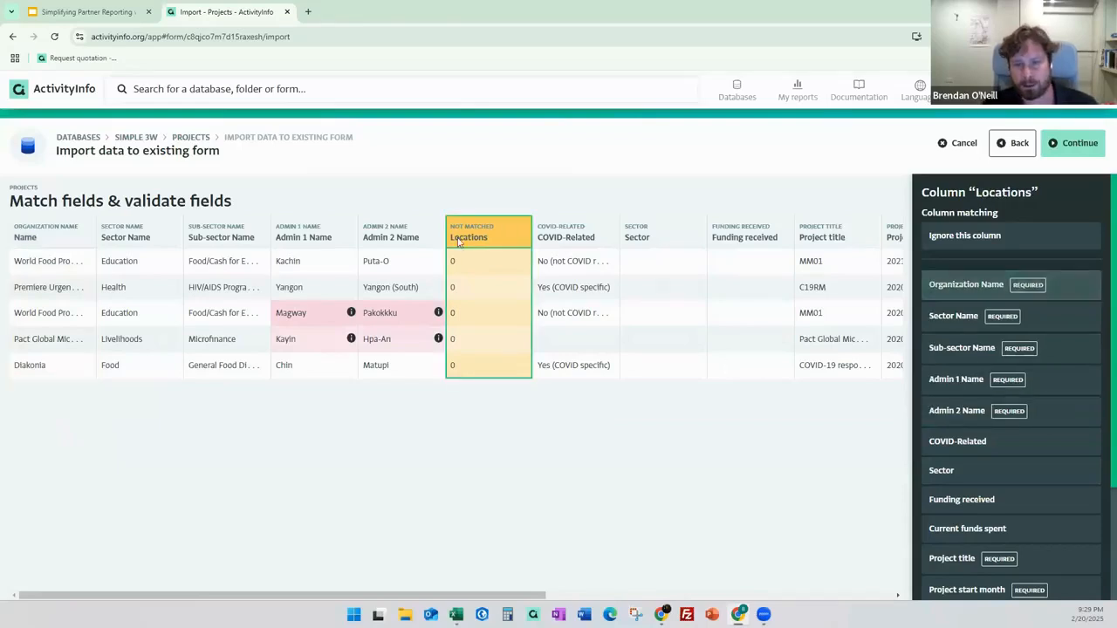
left_click(1021, 237)
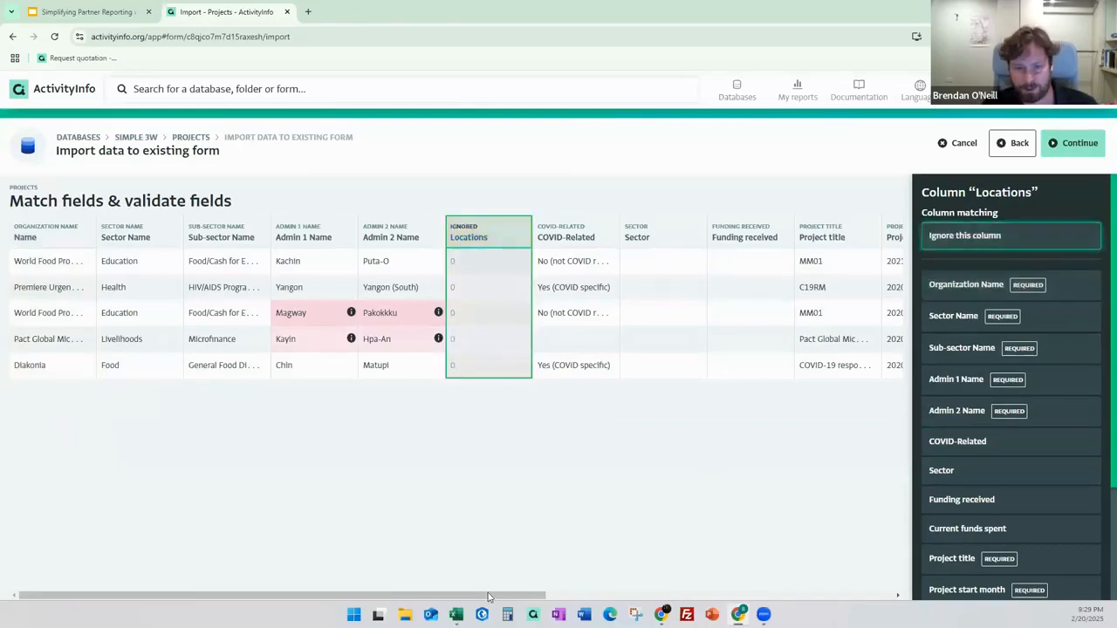
left_click_drag(489, 597, 339, 596)
left_click(763, 232)
left_click(1010, 236)
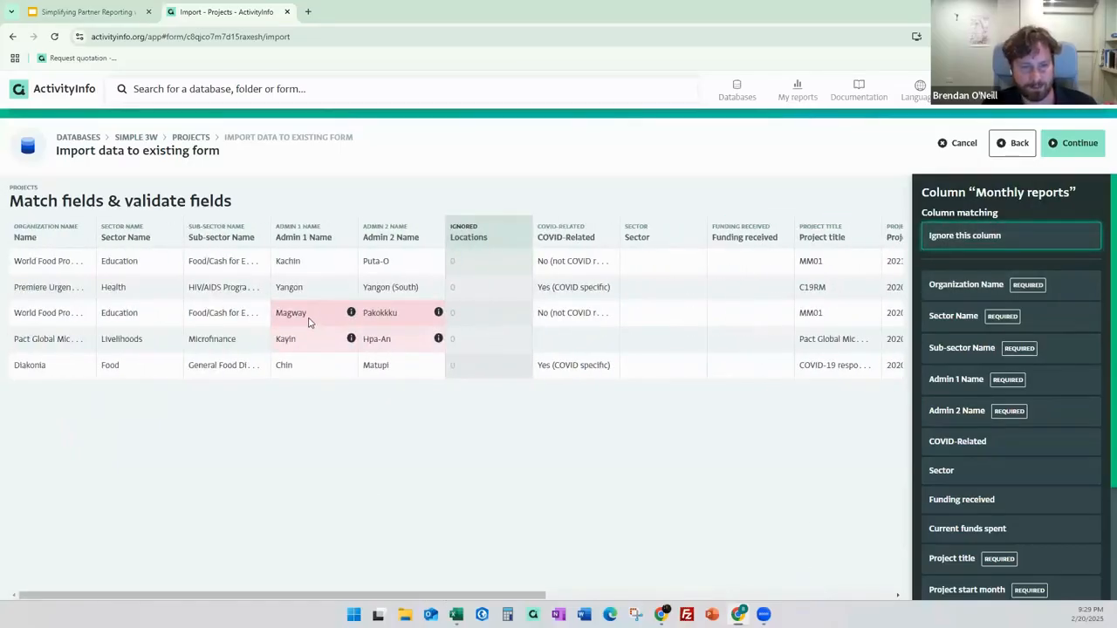
mouse_move(351, 313)
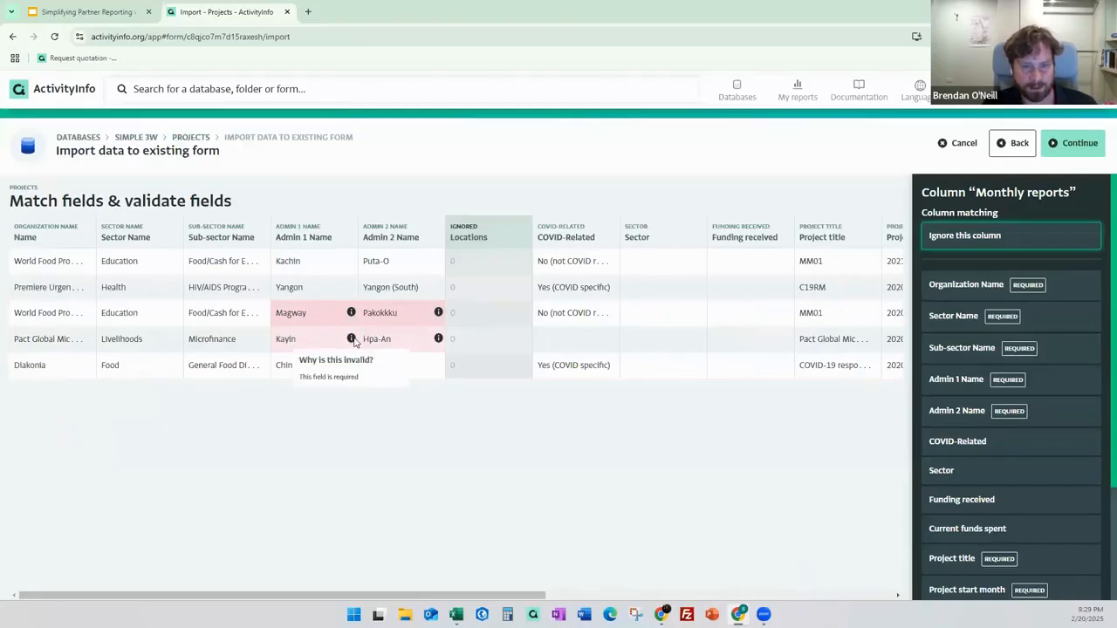
left_click(531, 422)
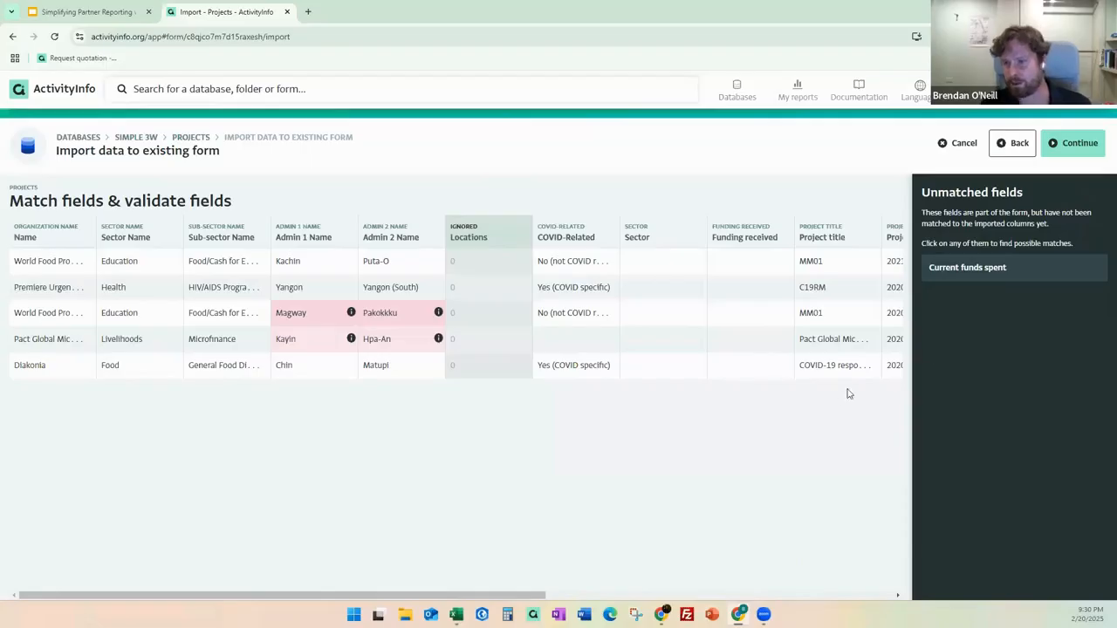
left_click(1074, 143)
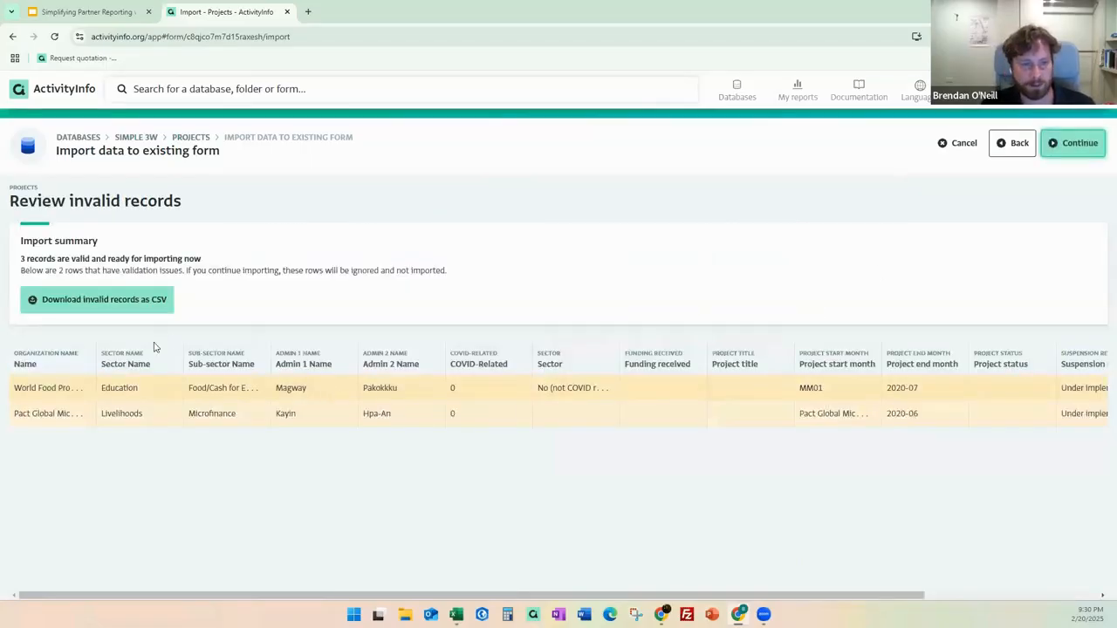
Download the invalid rows as CSV, then import 3 valid records: 1 new, 2 updated.
left_click(154, 295)
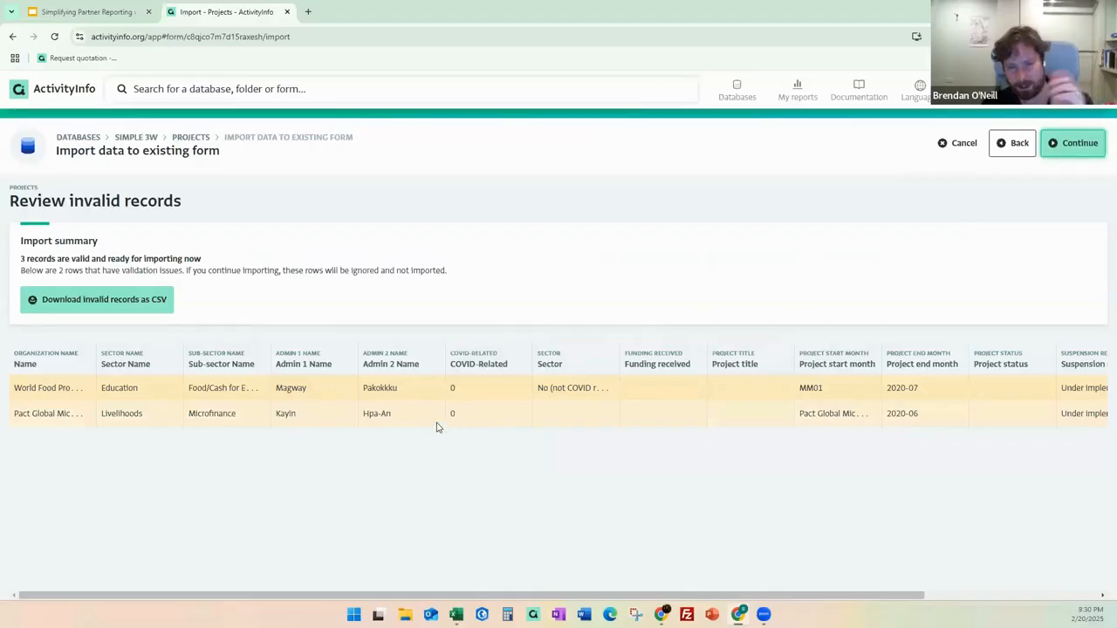
left_click(1074, 155)
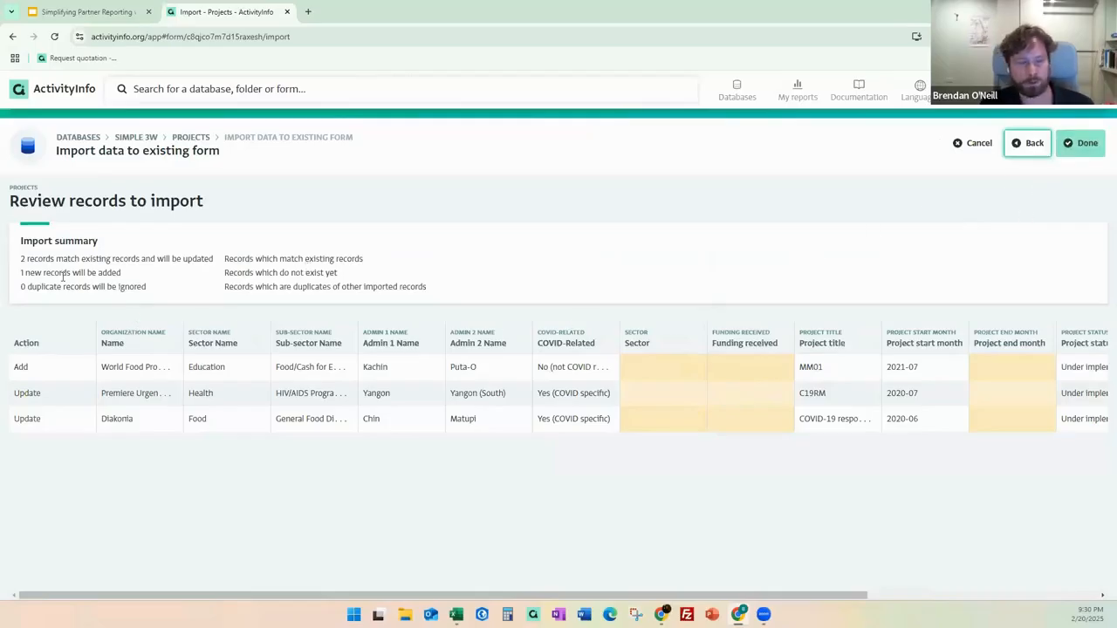
left_click_drag(21, 261, 55, 261)
left_click(123, 259)
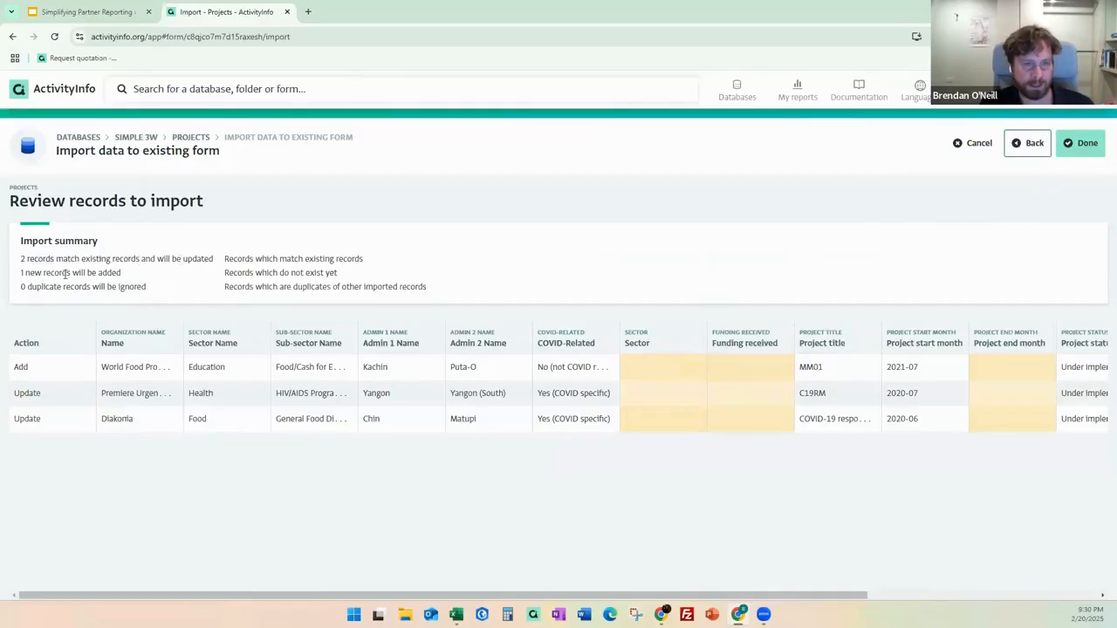
left_click_drag(122, 274, 17, 276)
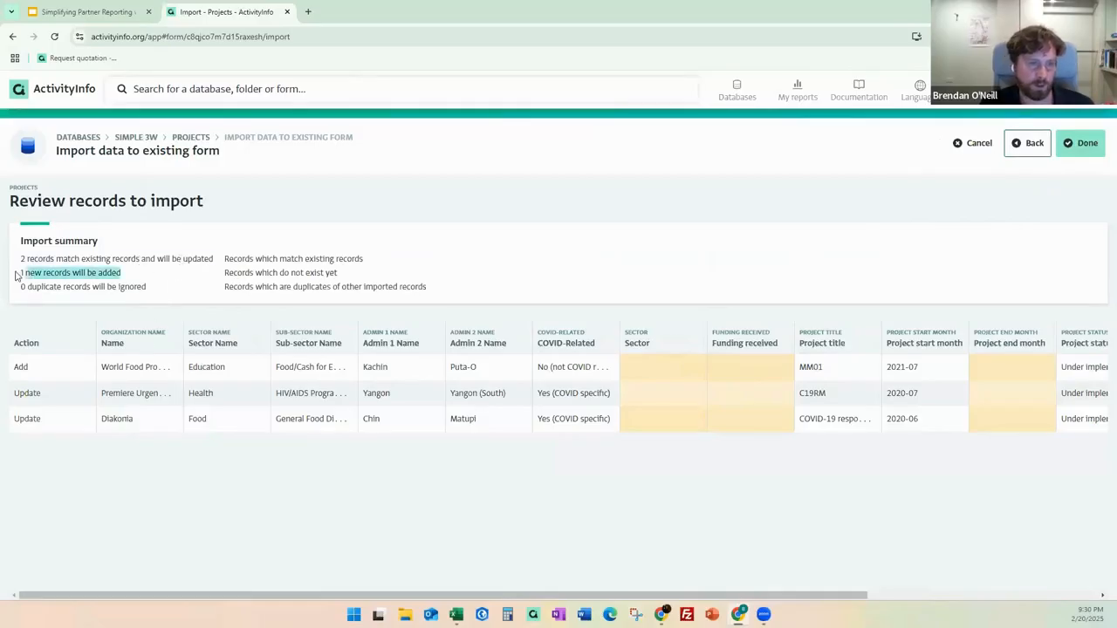
left_click(139, 285)
left_click(1087, 145)
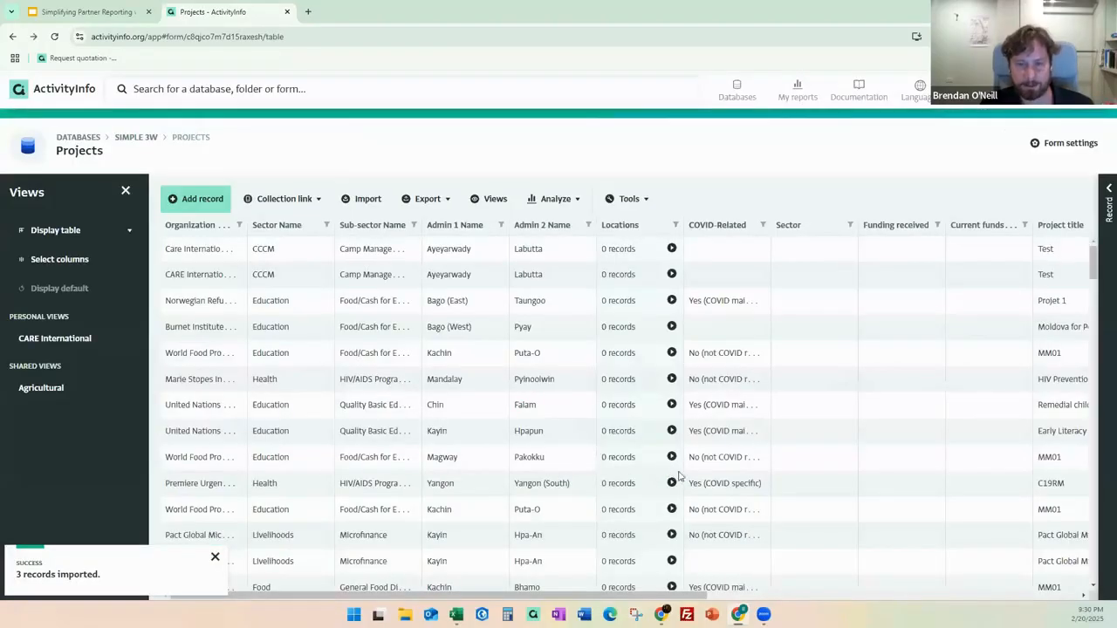
Run a duplicate scan on Organization and Project start month at HIGH match sensitivity.
left_click(625, 200)
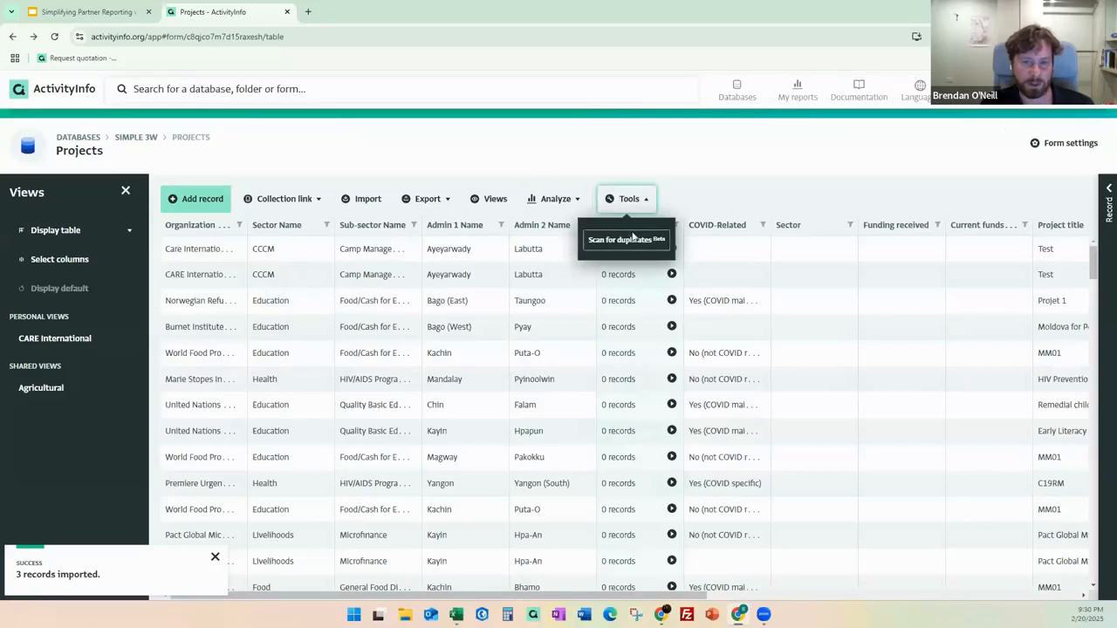
left_click(628, 242)
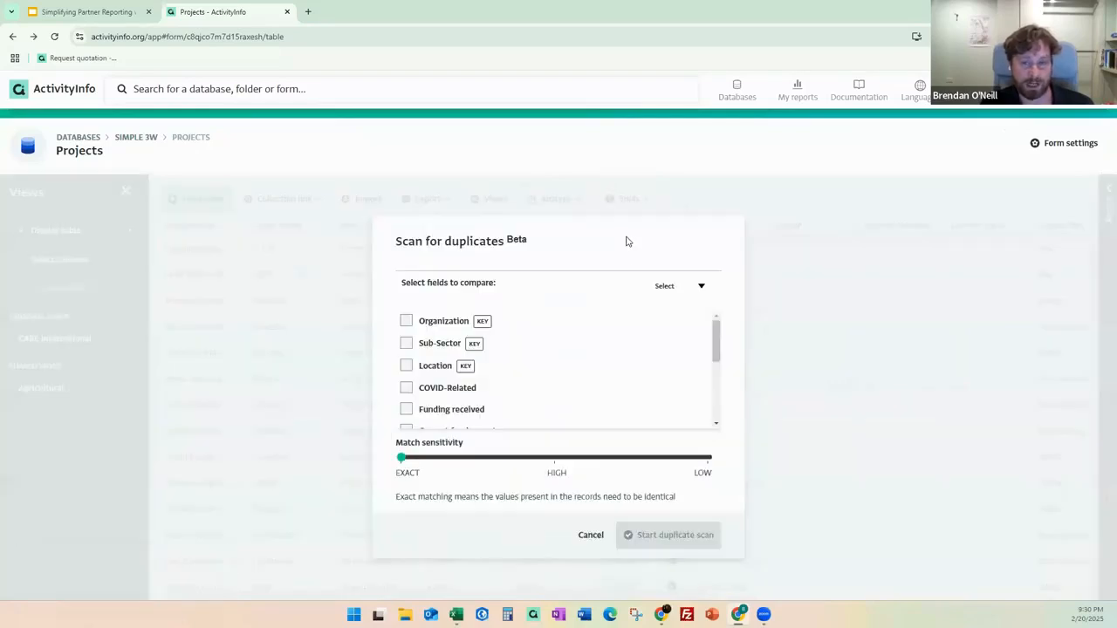
left_click(406, 321)
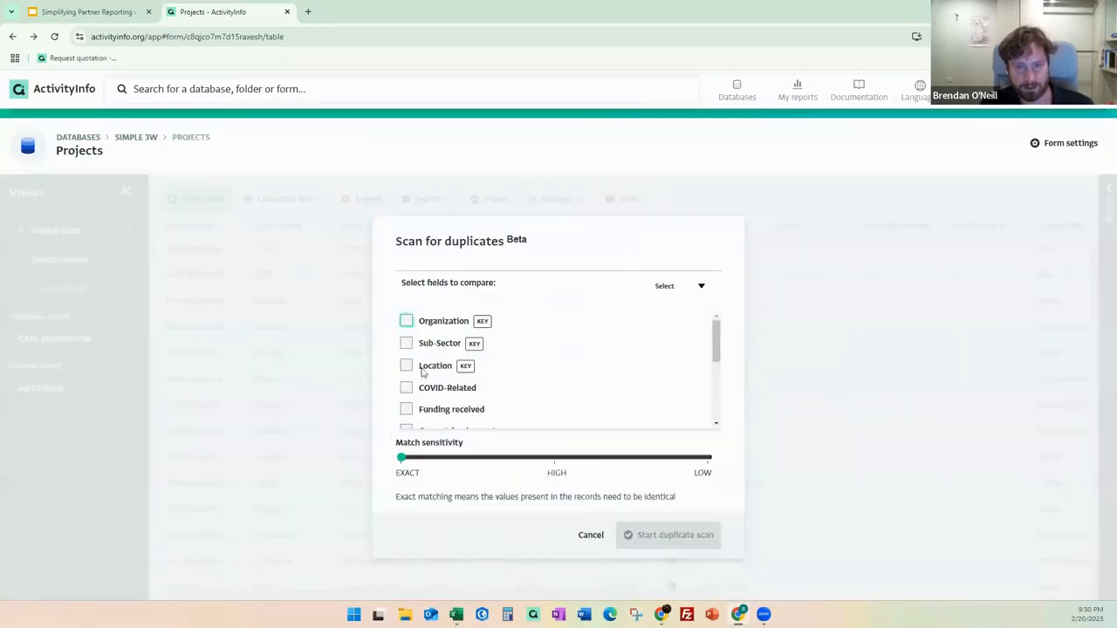
scroll(414, 388, "down", 3)
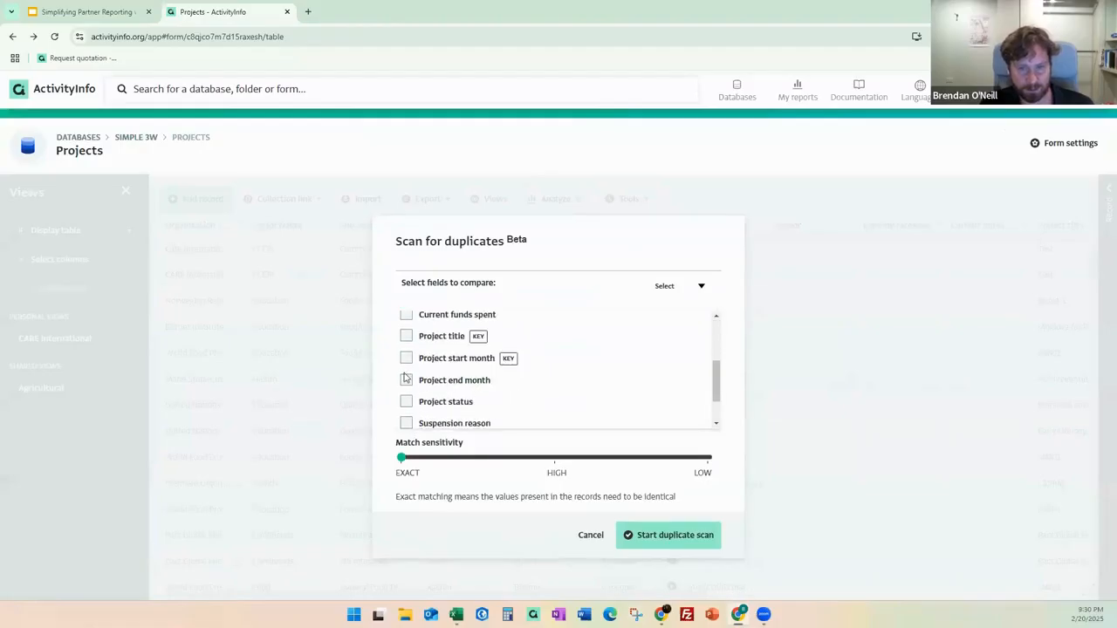
left_click(406, 360)
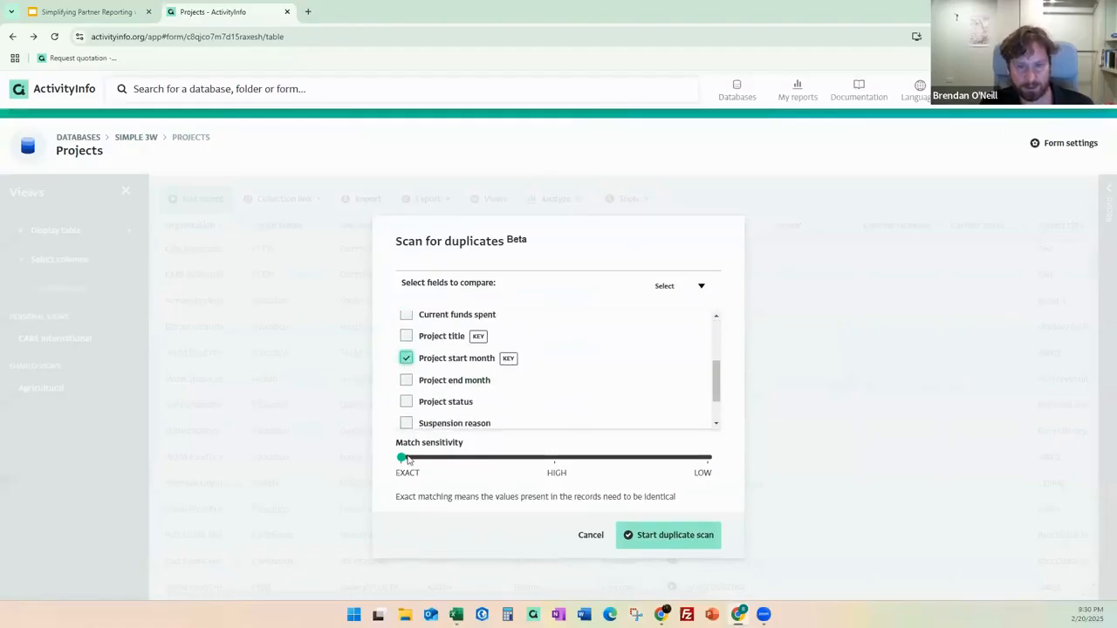
left_click_drag(406, 457, 526, 471)
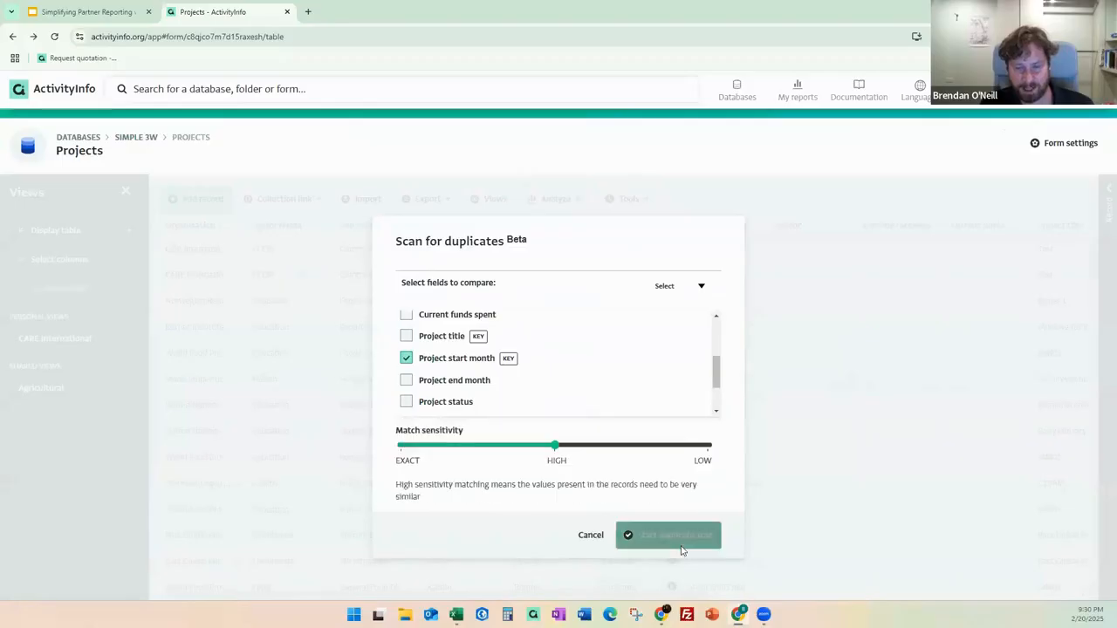
left_click(681, 548)
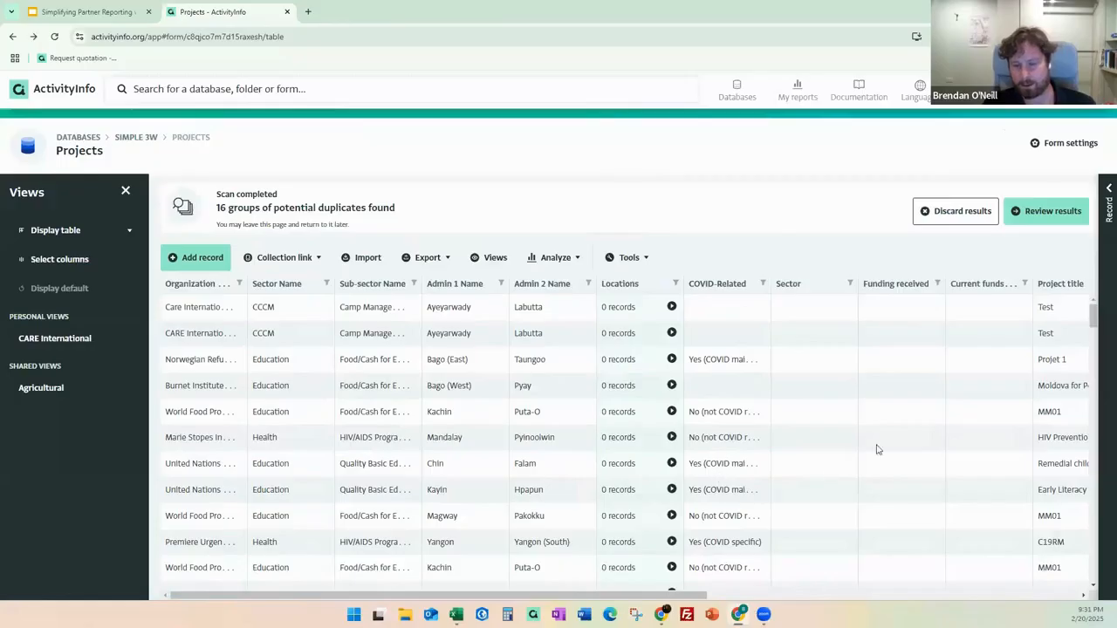
Review the first two duplicate groups' records, then return to the Projects table.
left_click(1064, 217)
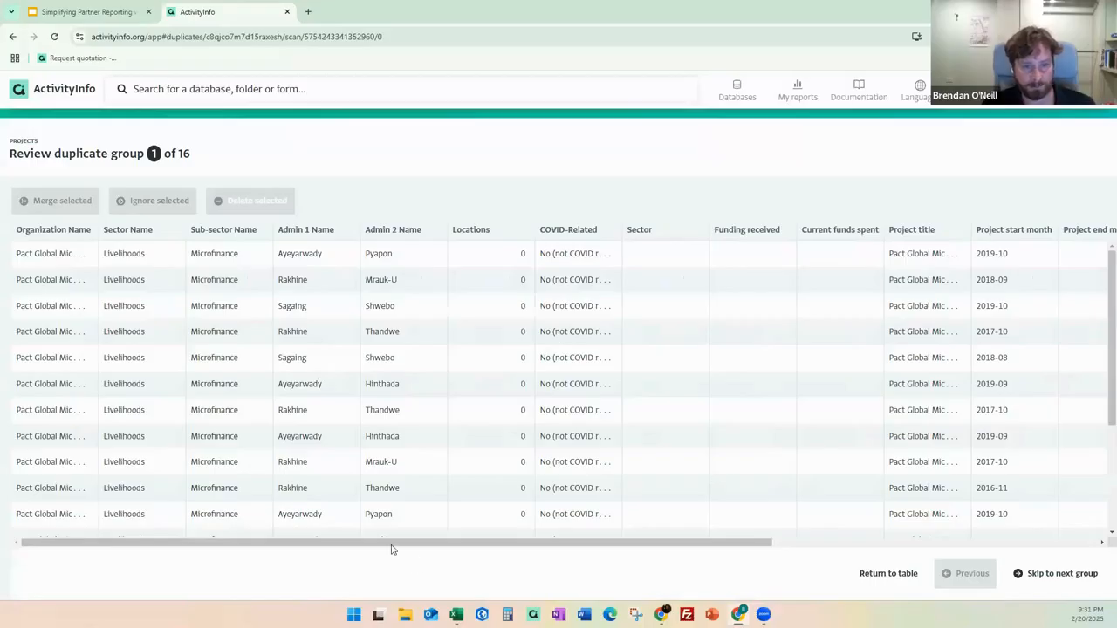
left_click_drag(376, 544, 611, 551)
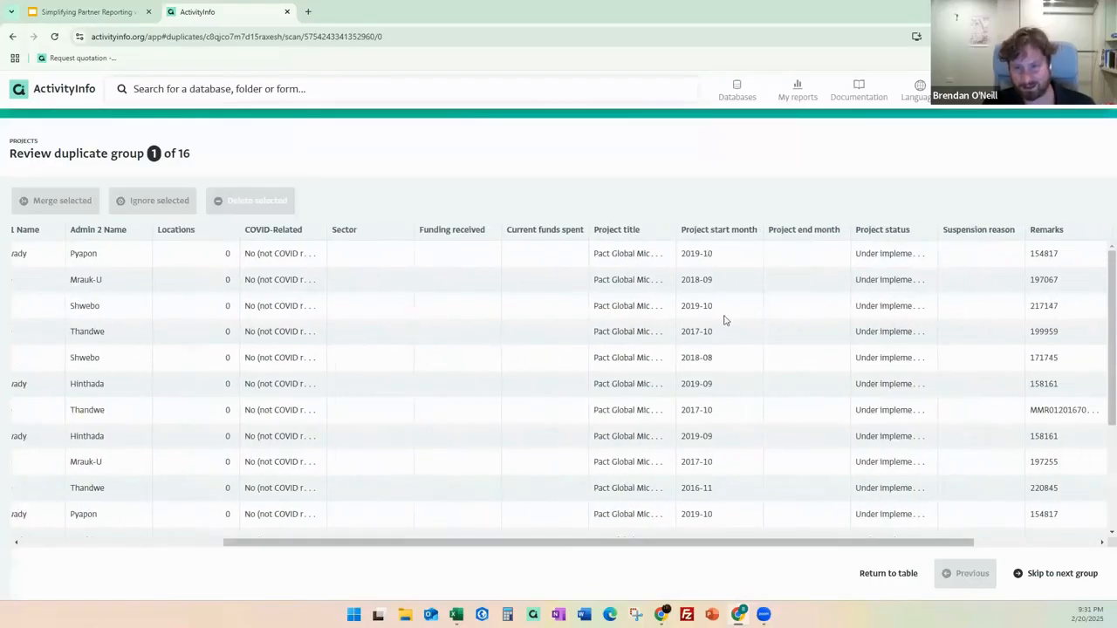
scroll(997, 515, "down", 3)
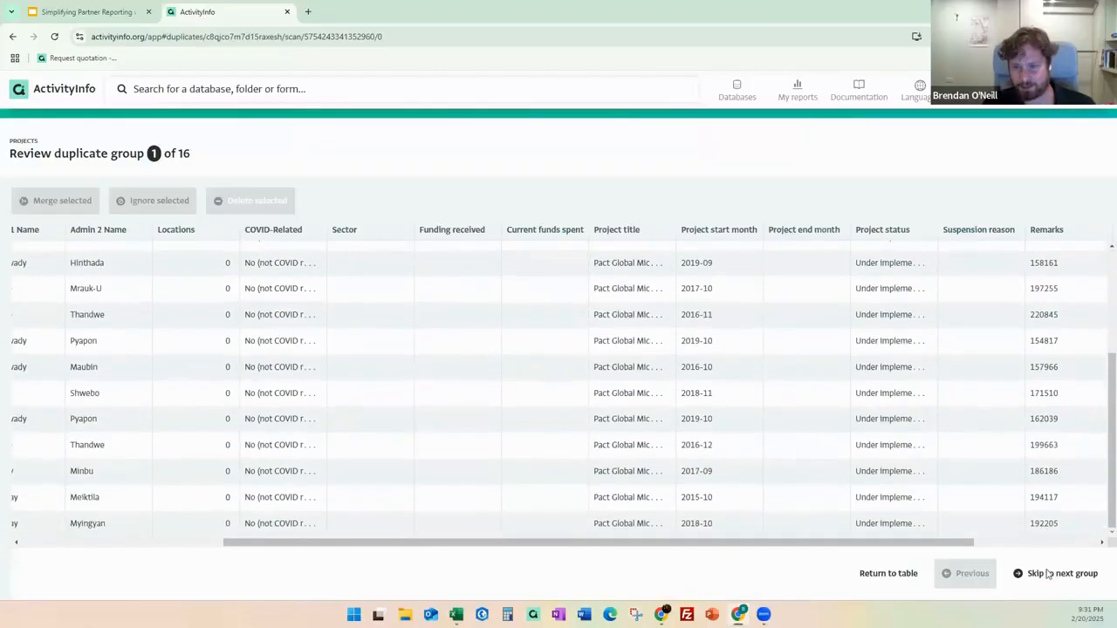
left_click(1051, 578)
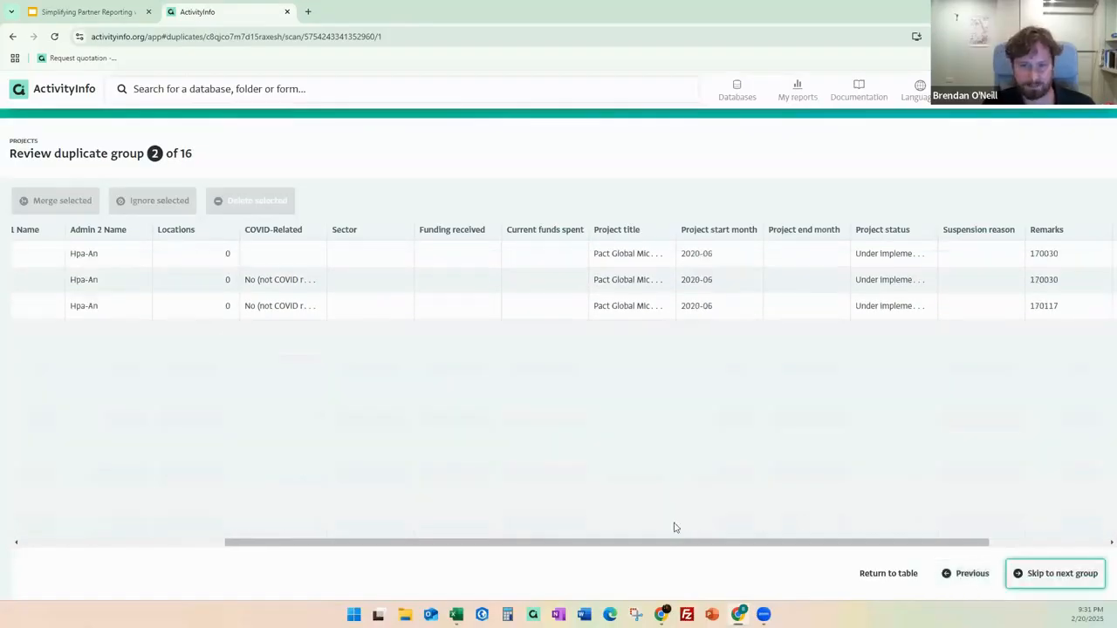
left_click_drag(631, 541, 659, 503)
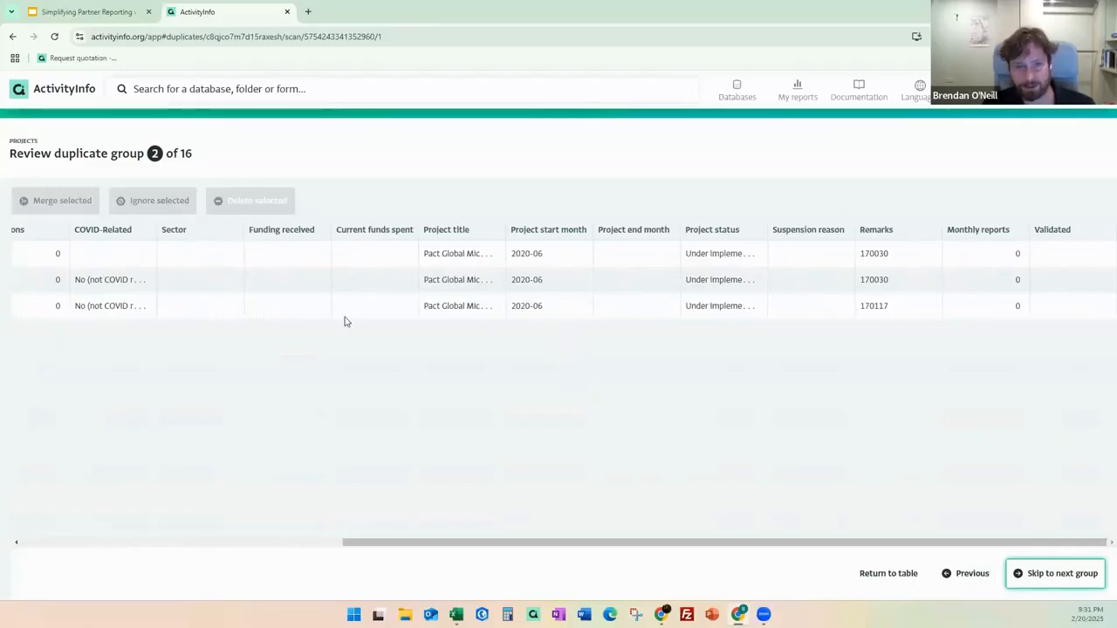
left_click(287, 304)
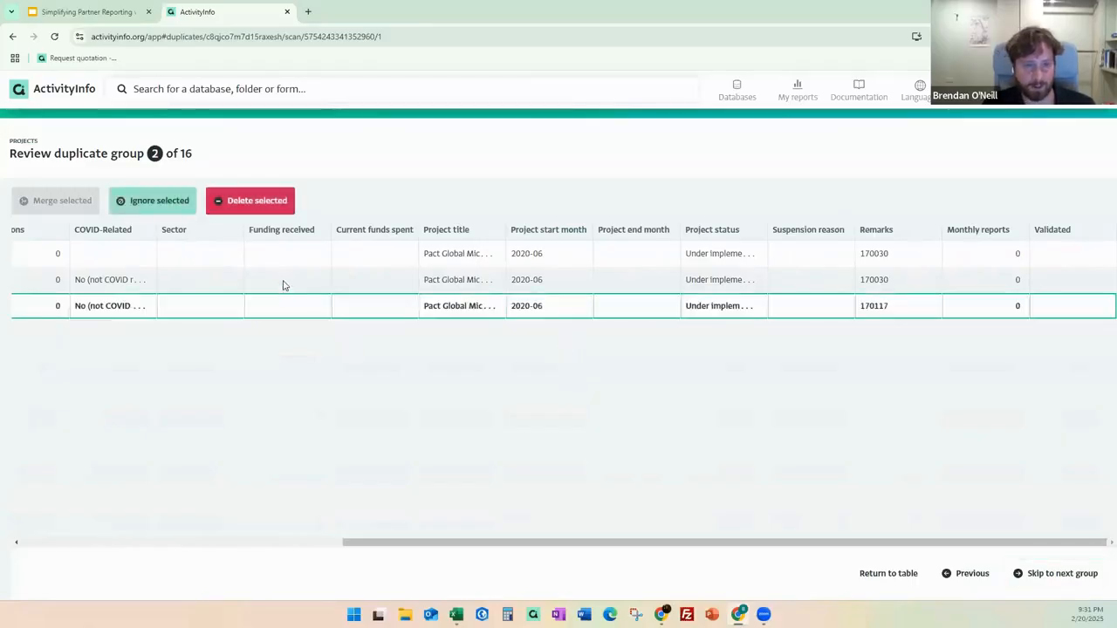
left_click(282, 286)
left_click(255, 255)
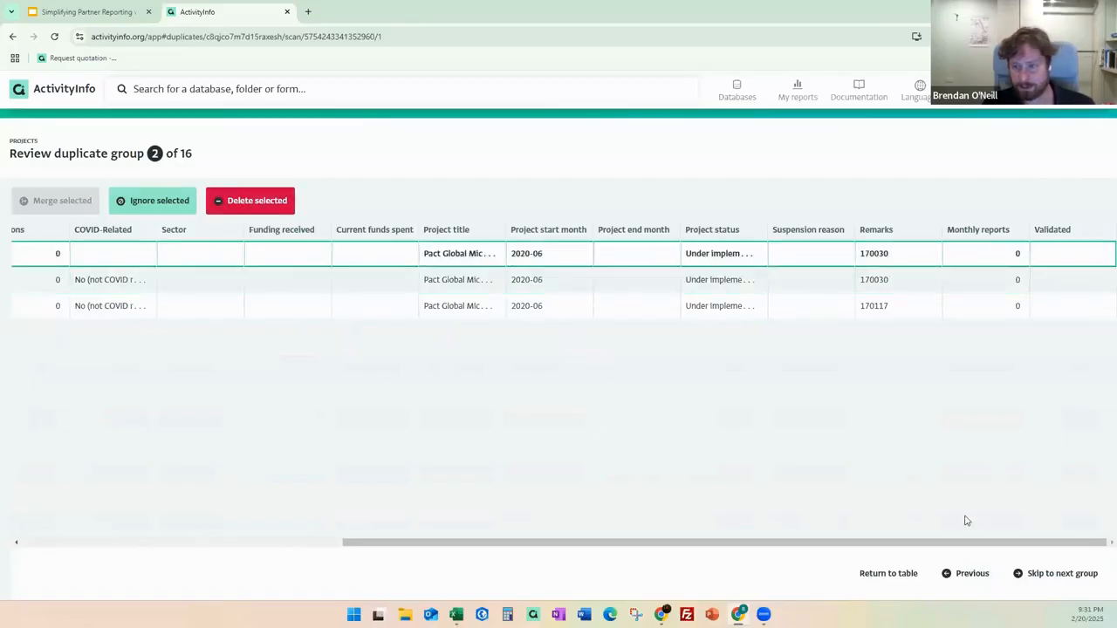
left_click(889, 574)
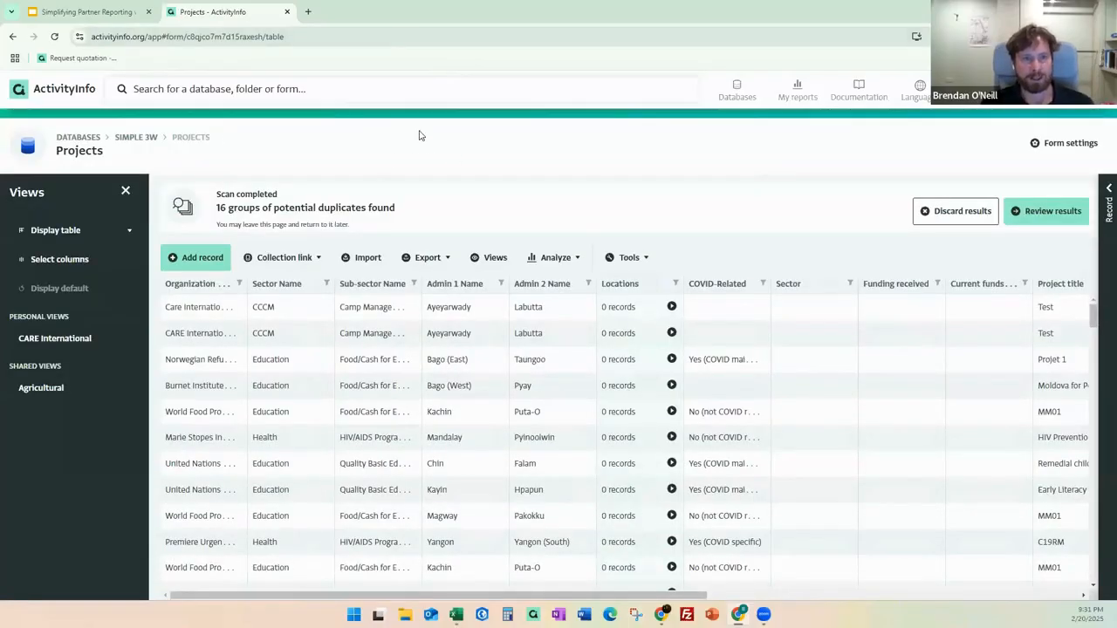
Present the Google Slides deck full screen and advance to slide 20, 'Access and Permissions'.
left_click(134, 11)
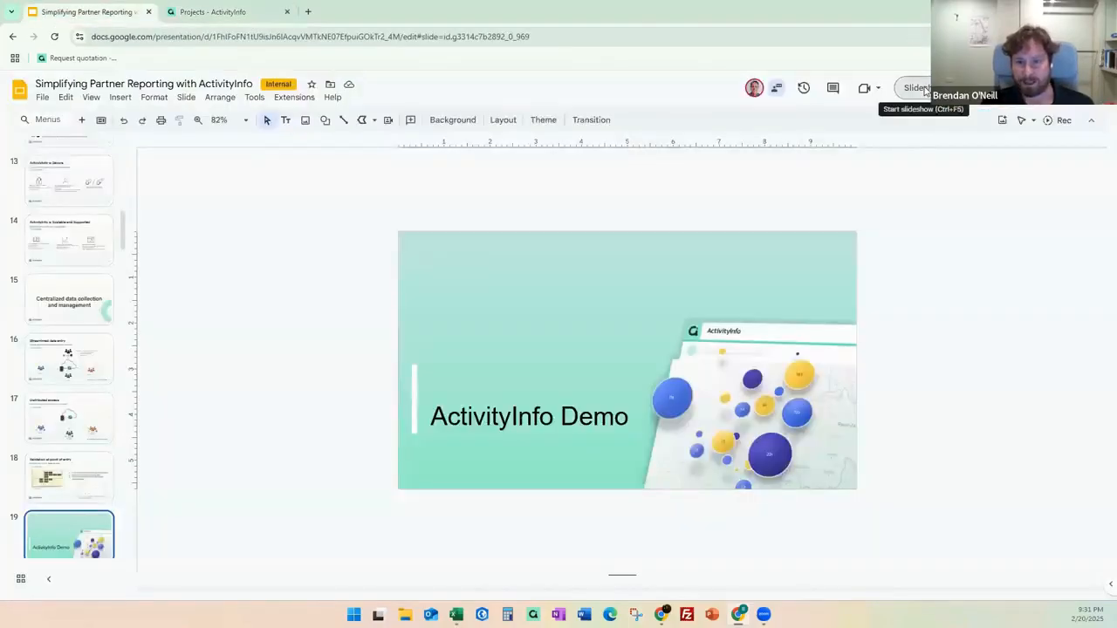
key("ctrl+F5")
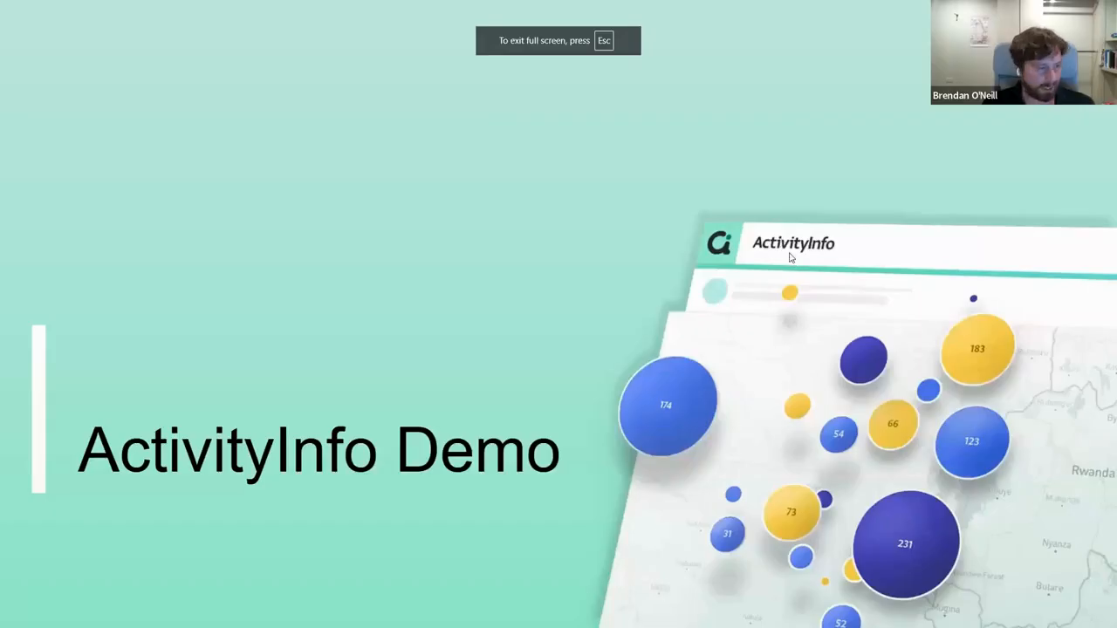
key("Right")
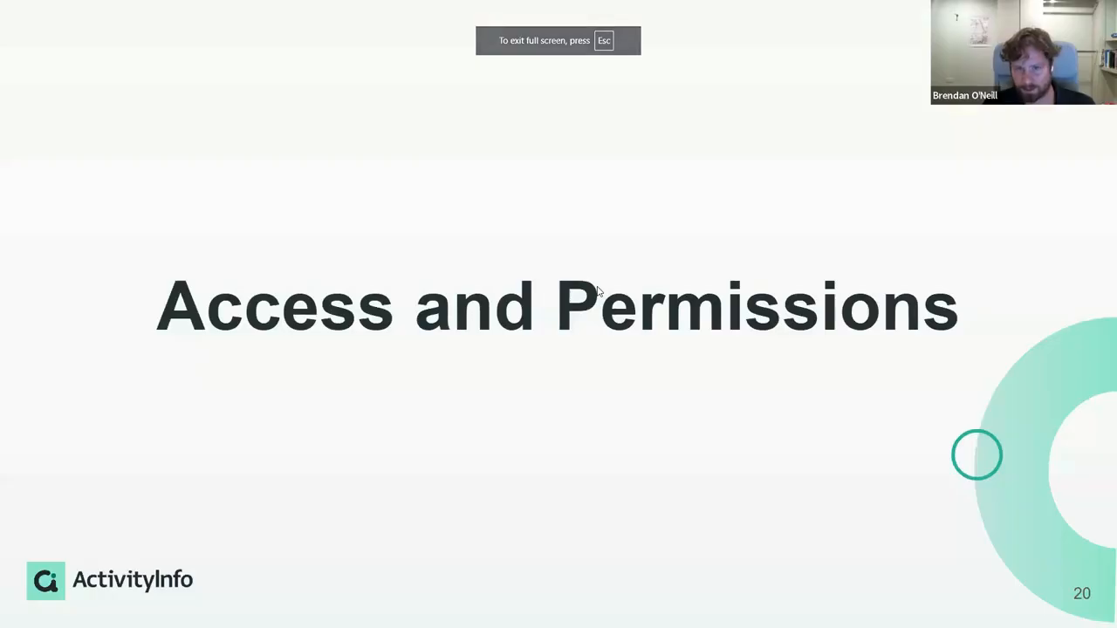
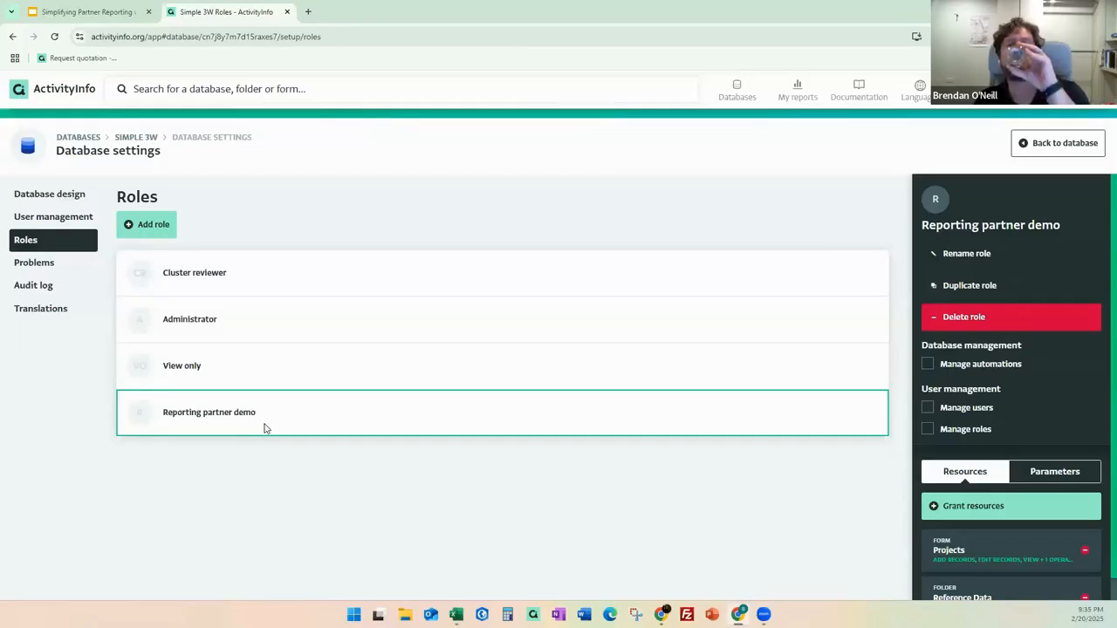
Scroll the Select resource list showing Simple 3W, Reference Data and the Projects form.
scroll(986, 536, "down", 1)
Start granting the Projects form as another resource, then cancel without adding it.
left_click(977, 482)
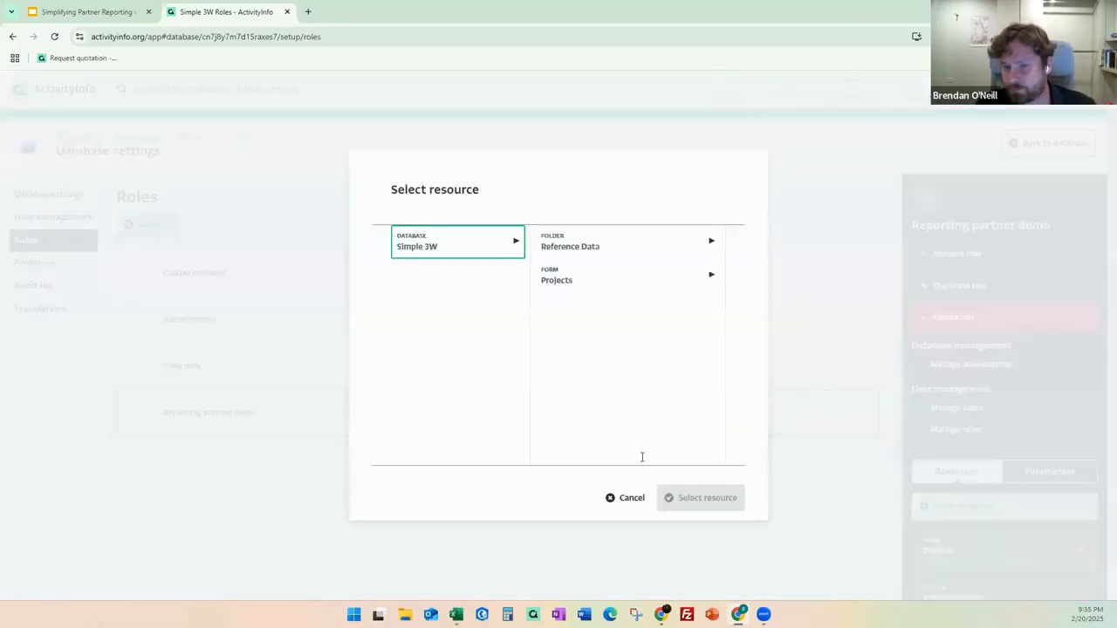
left_click(565, 286)
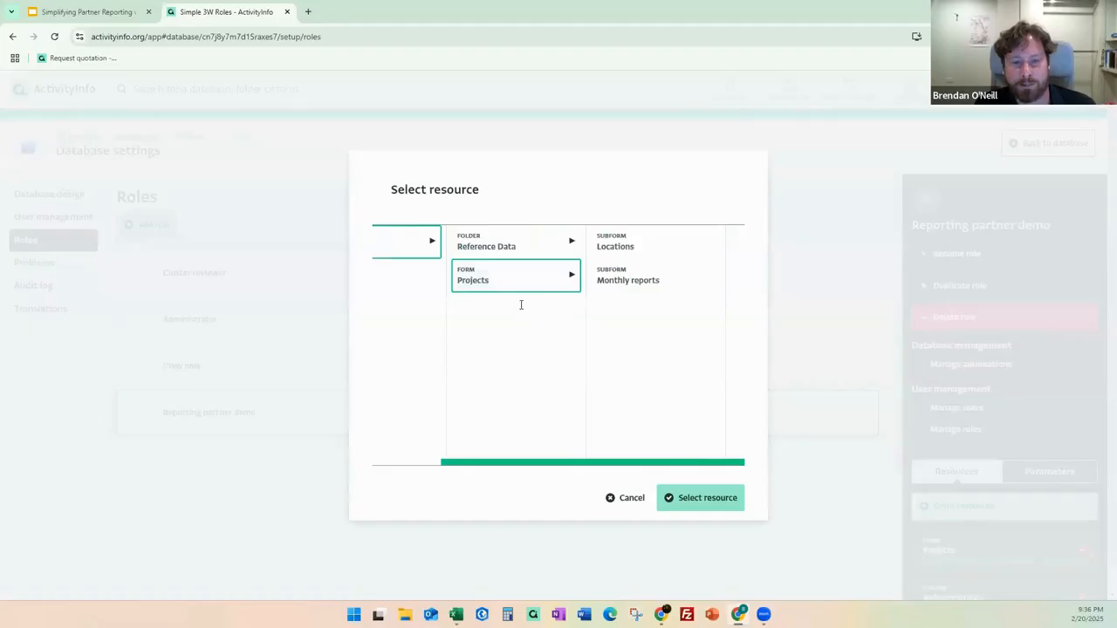
left_click(626, 499)
Expand the Projects resource to show its view, add and edit permissions and conditions.
scroll(986, 538, "down", 1)
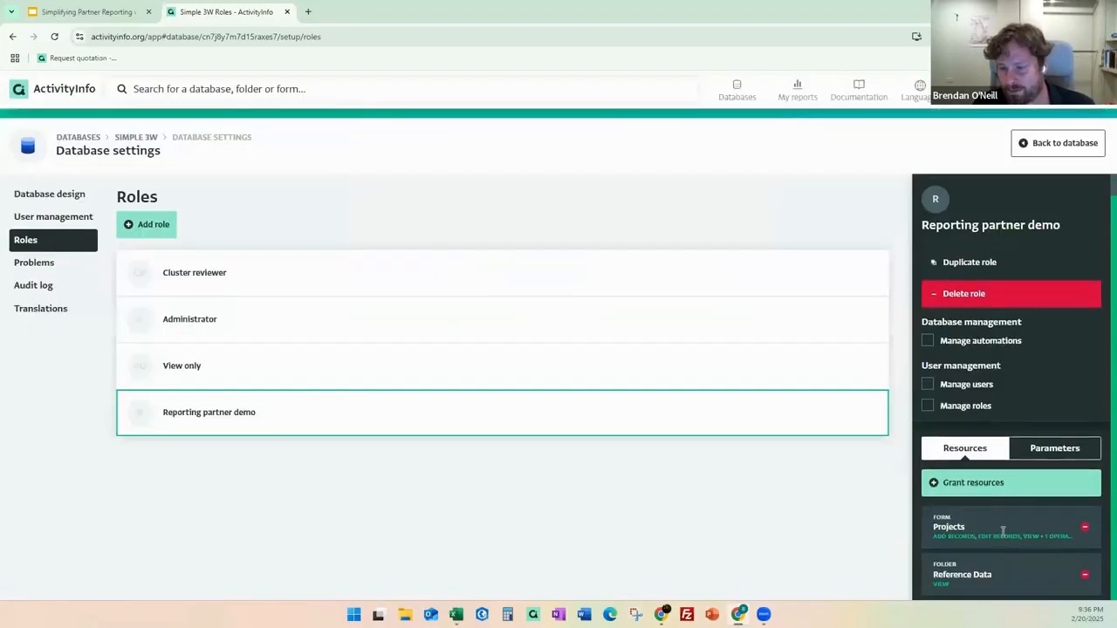
left_click(1004, 528)
scroll(1006, 531, "down", 2)
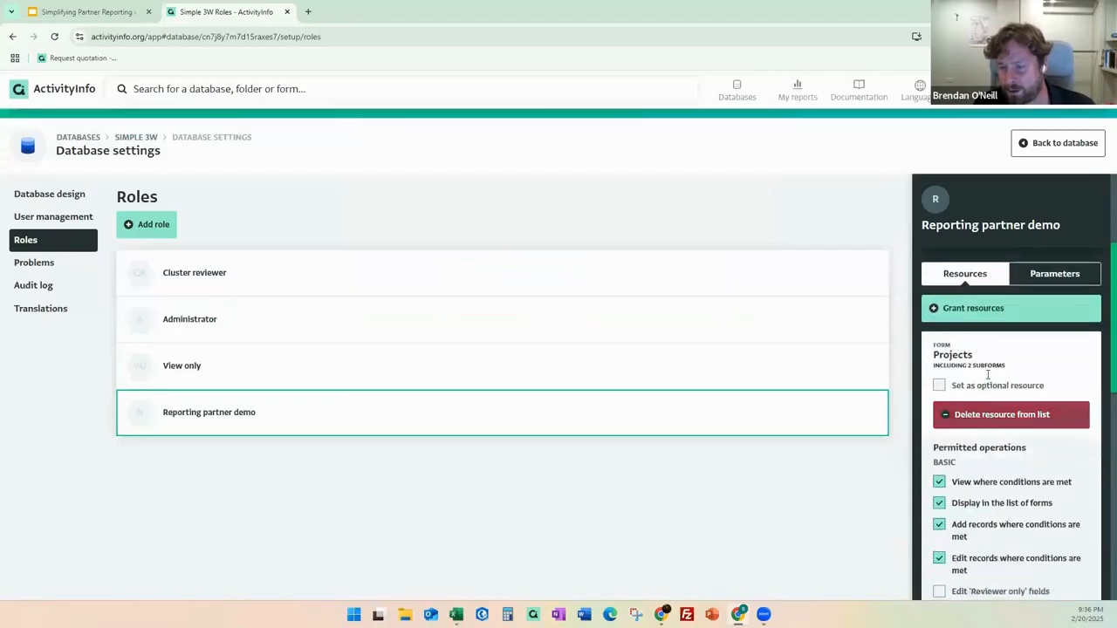
scroll(991, 367, "down", 2)
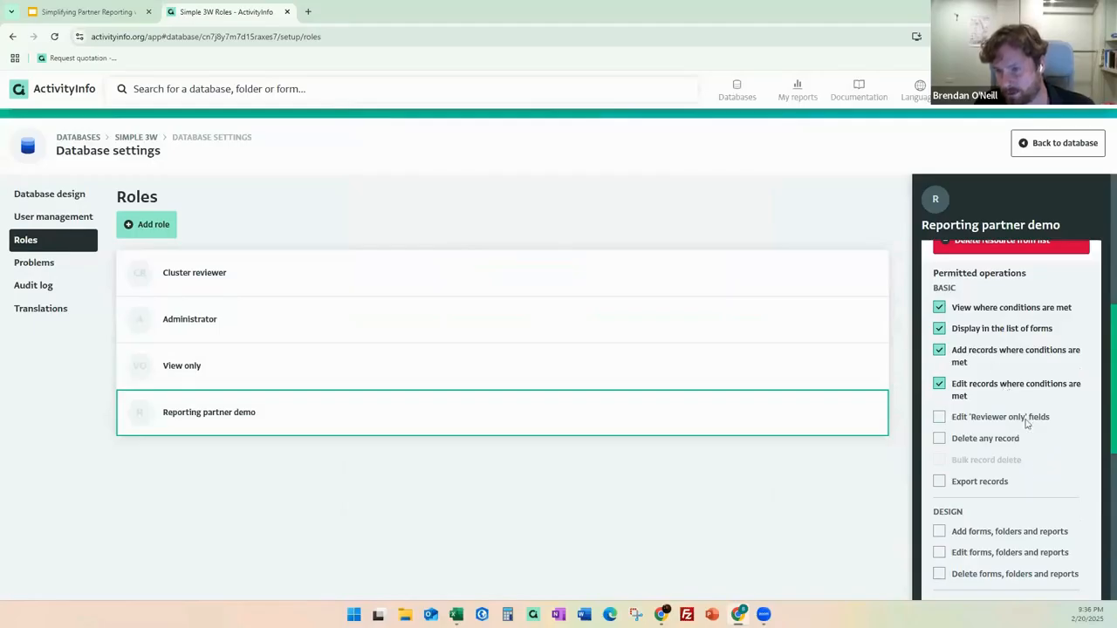
scroll(1014, 389, "down", 3)
scroll(1015, 388, "down", 3)
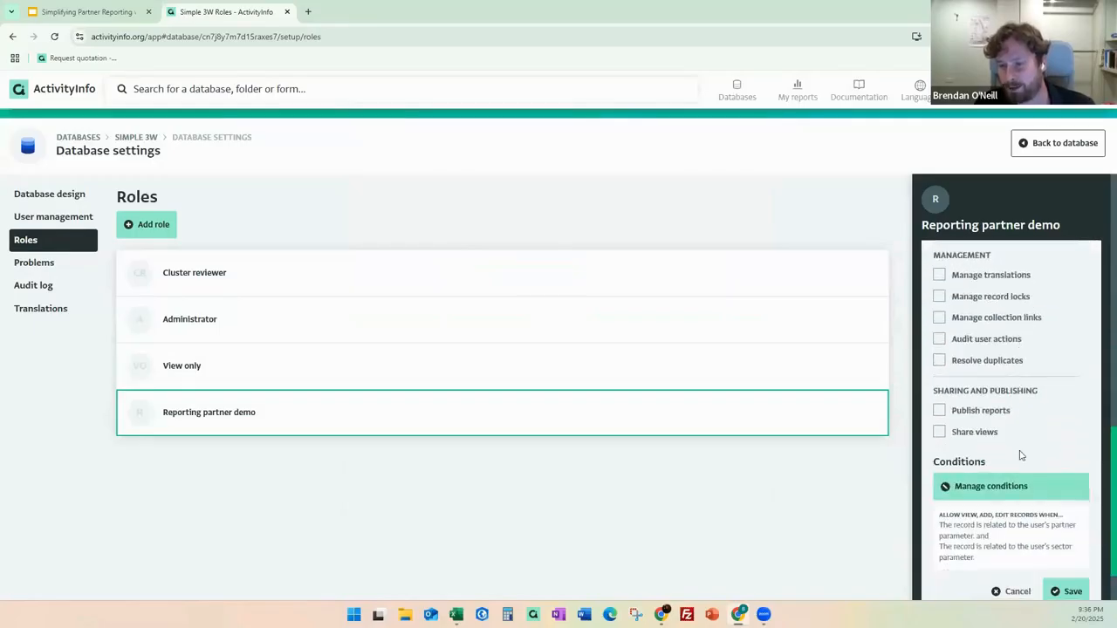
Save the partner and sector conditions on Projects records and list the role's parameters.
left_click(1003, 496)
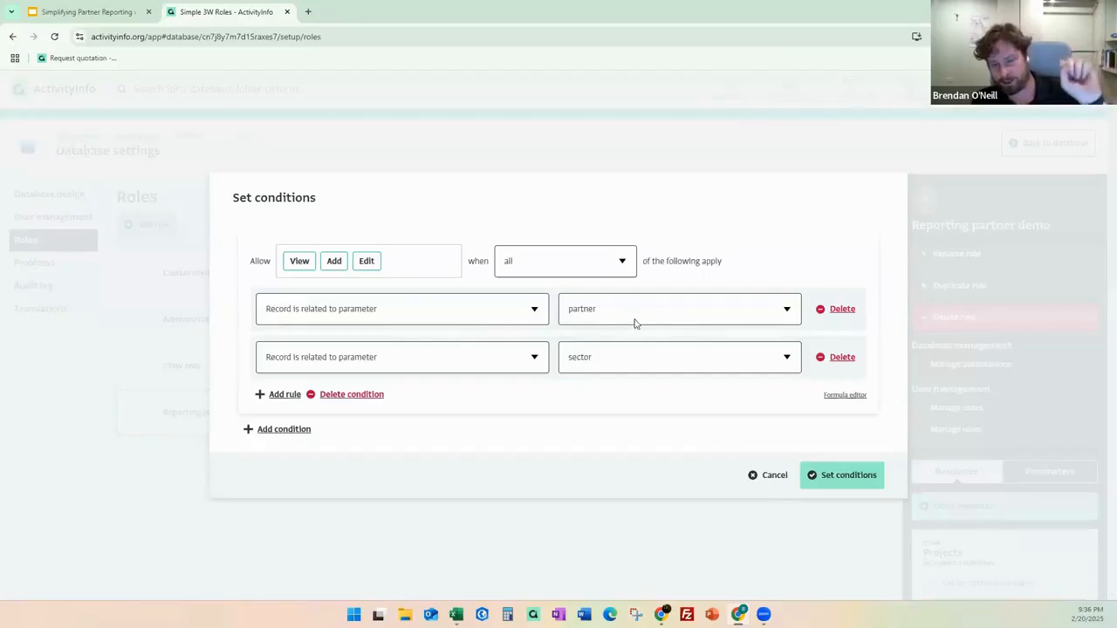
left_click(861, 485)
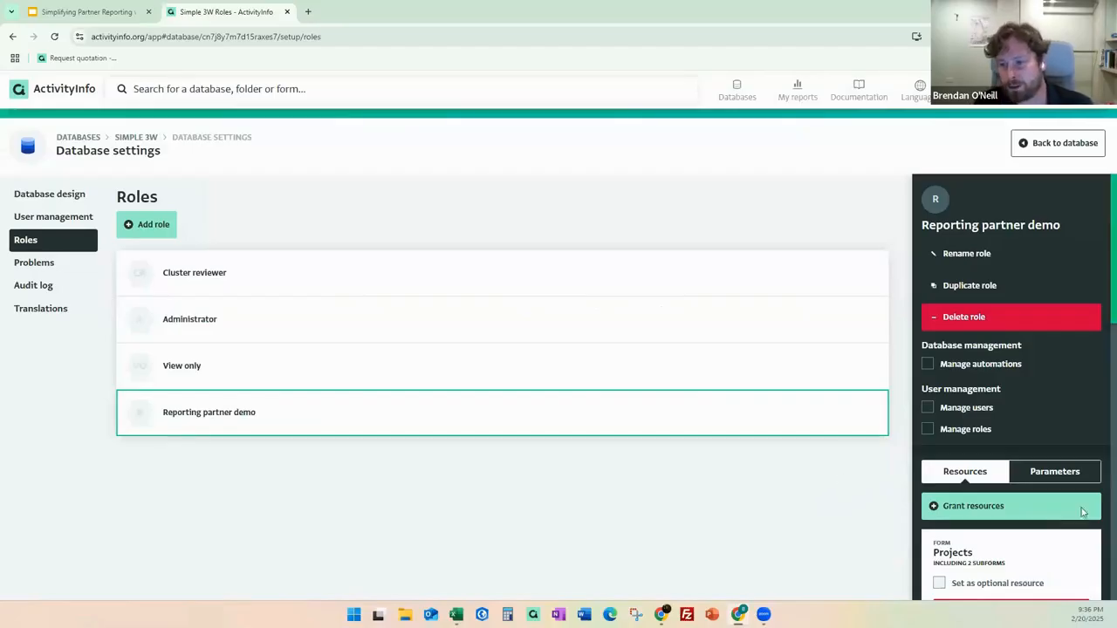
left_click(1073, 479)
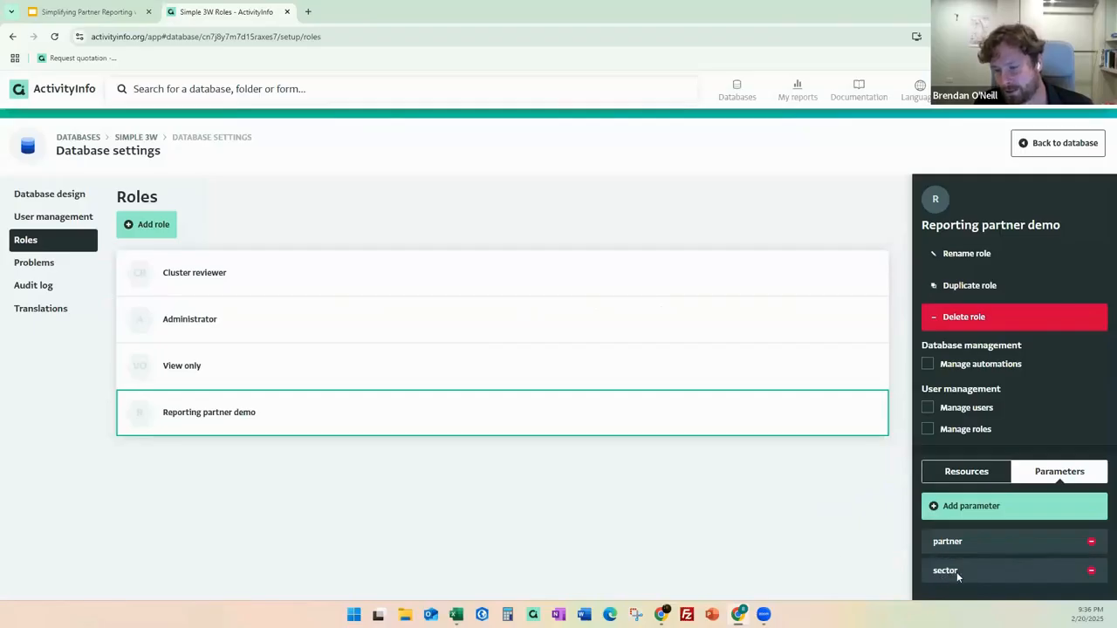
In the database's users list, start an invitation and enter the new user's e-mail address.
left_click(42, 223)
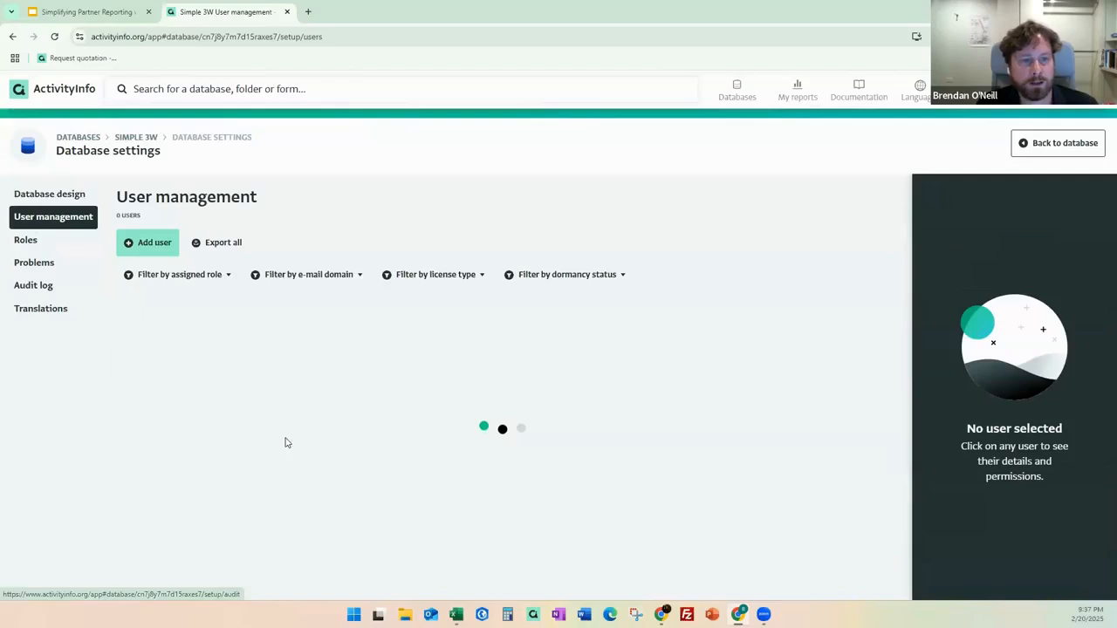
left_click(154, 244)
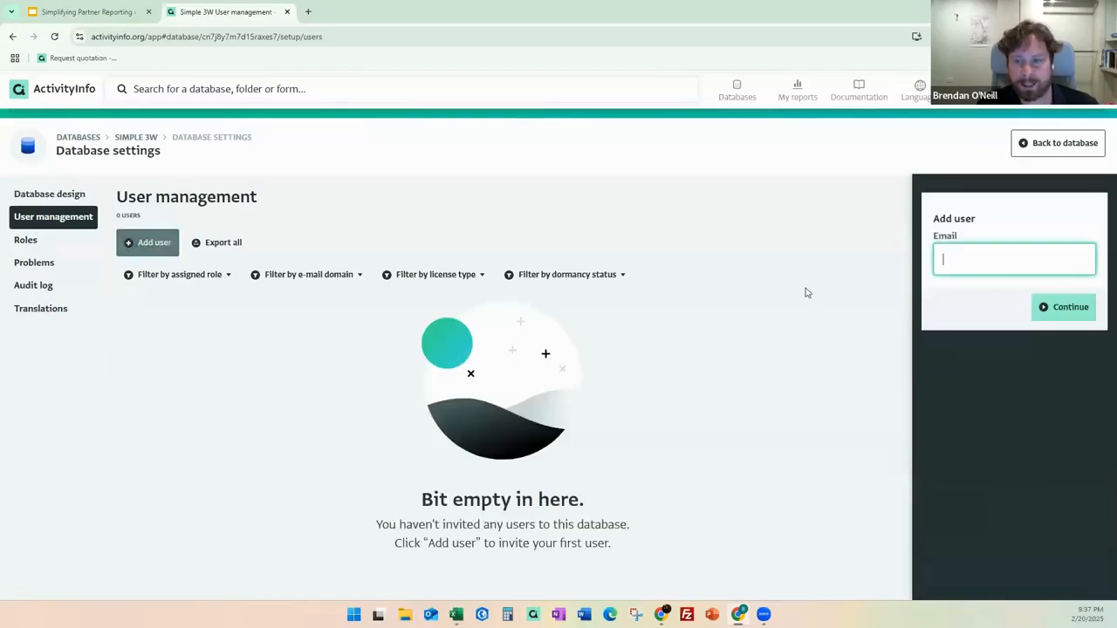
left_click(1066, 307)
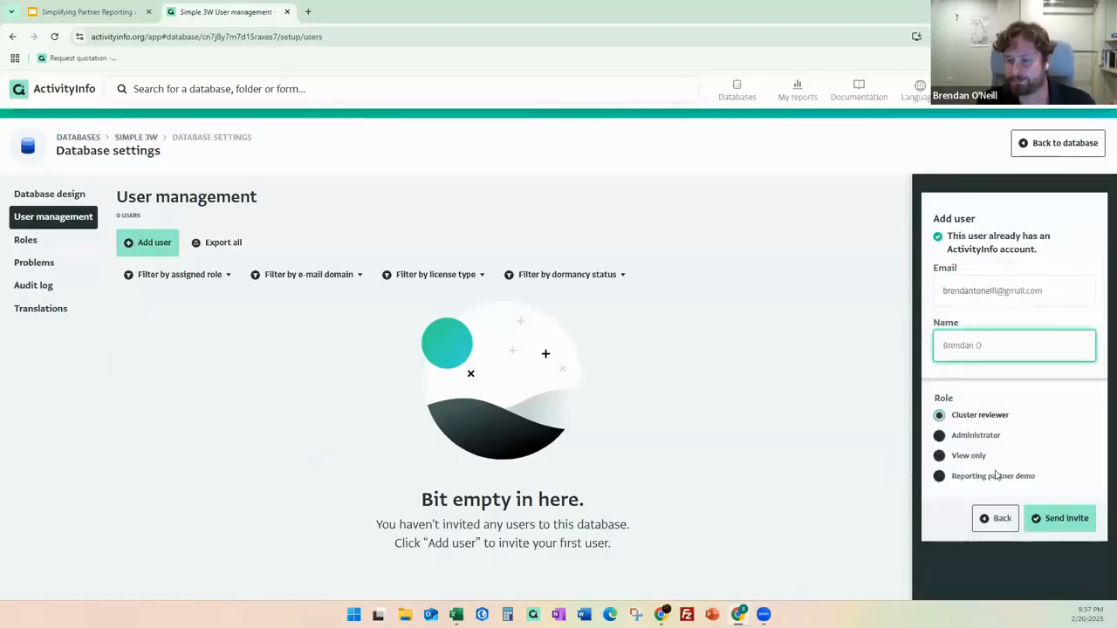
Invite them as Reporting partner demo for CARE International in Myanmar and Protection, then check the inbox.
left_click(939, 478)
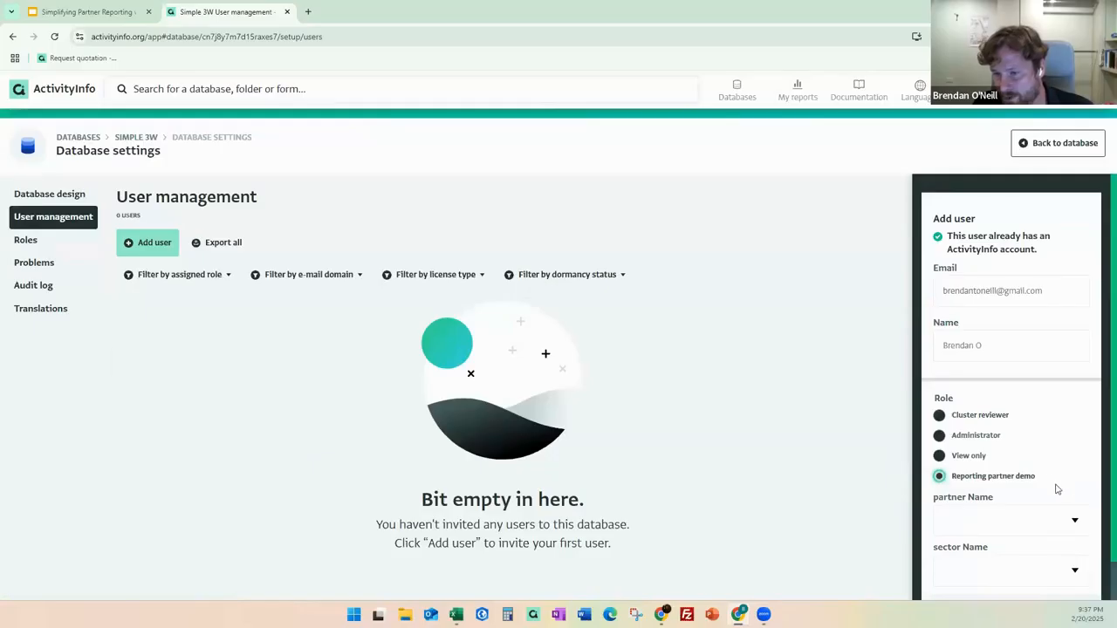
scroll(1056, 479, "down", 1)
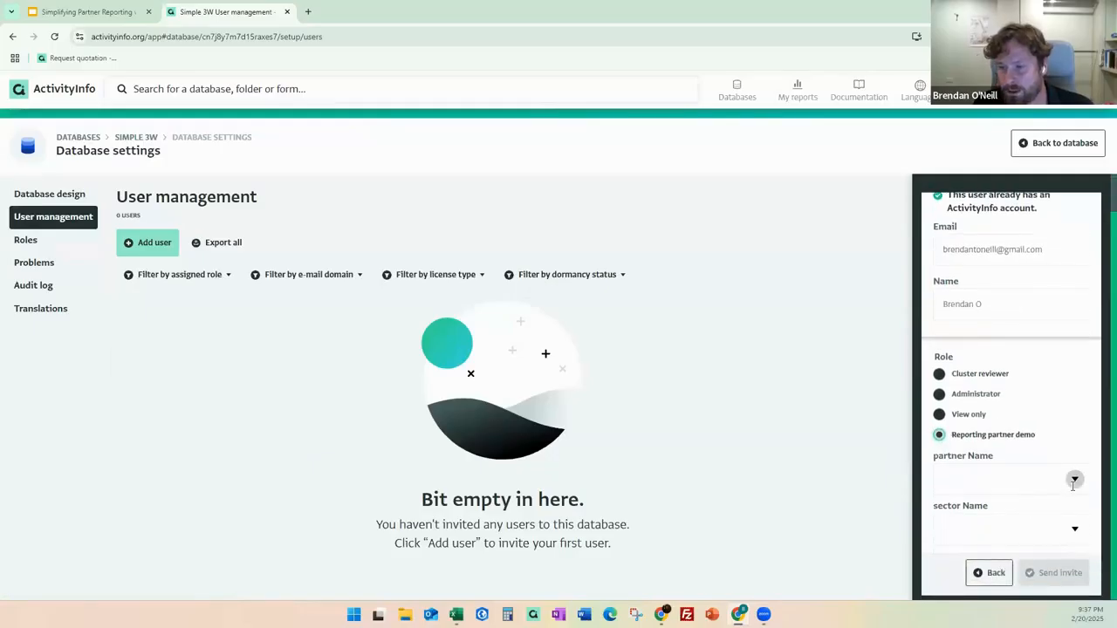
left_click(1074, 478)
left_click(998, 396)
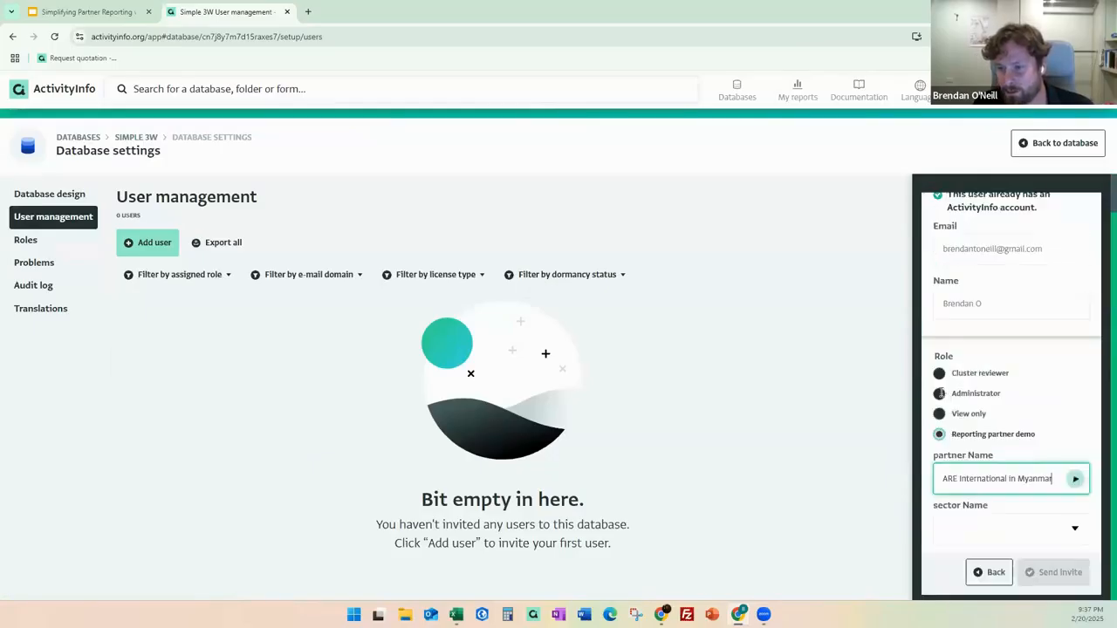
left_click(1074, 530)
scroll(1039, 541, "down", 2)
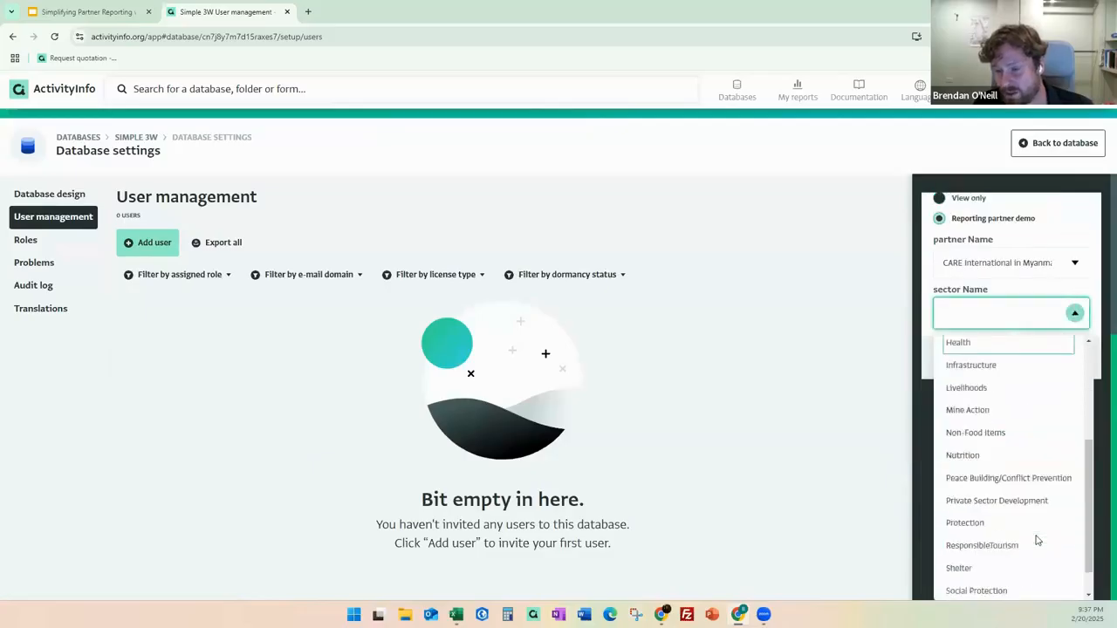
left_click(993, 490)
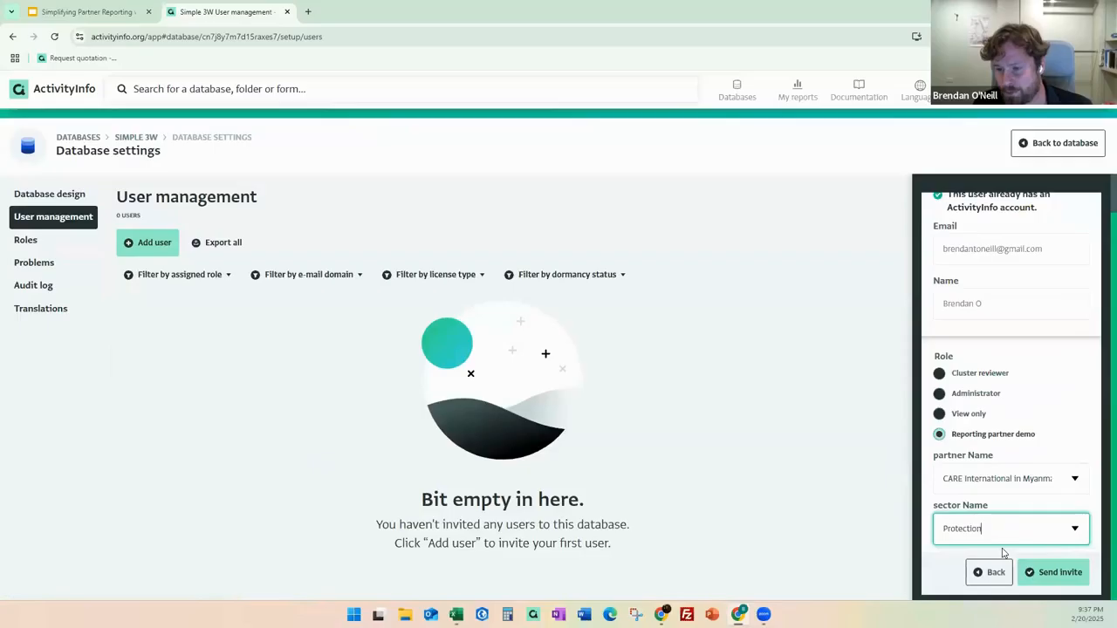
left_click(1054, 574)
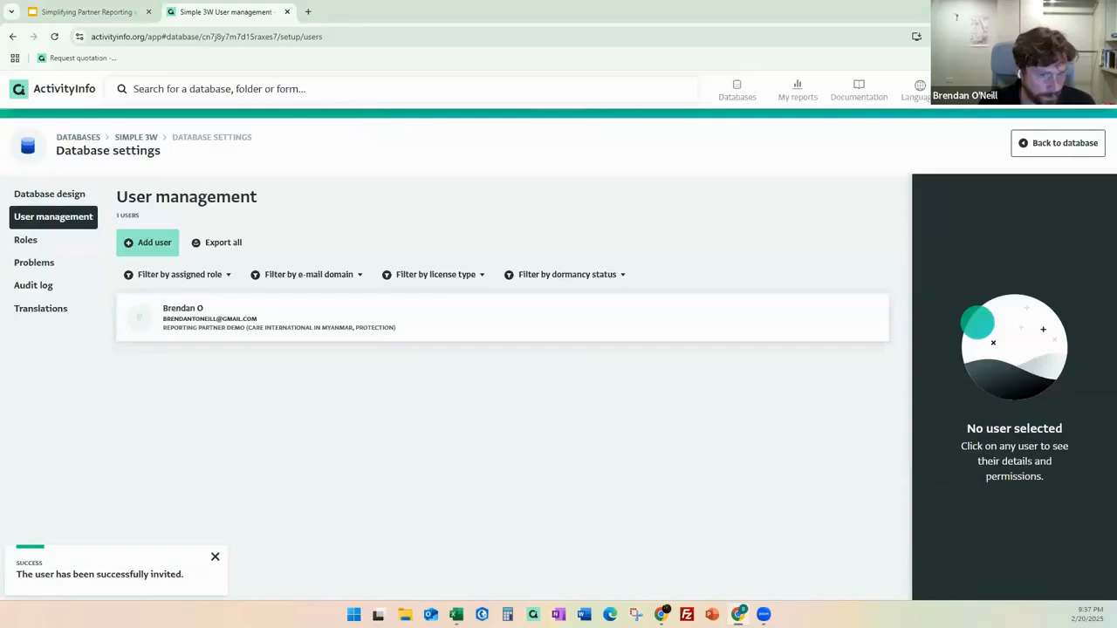
key("alt+Tab")
left_click(48, 128)
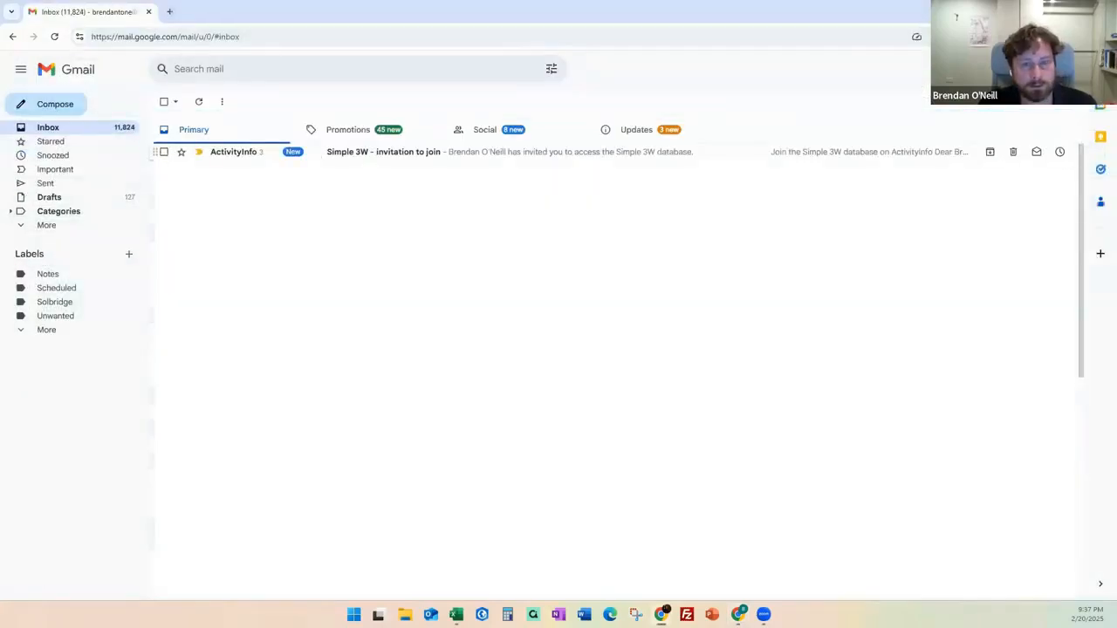
Open the 'Simple 3W - invitation to join' email and follow its link into the database.
left_click(393, 152)
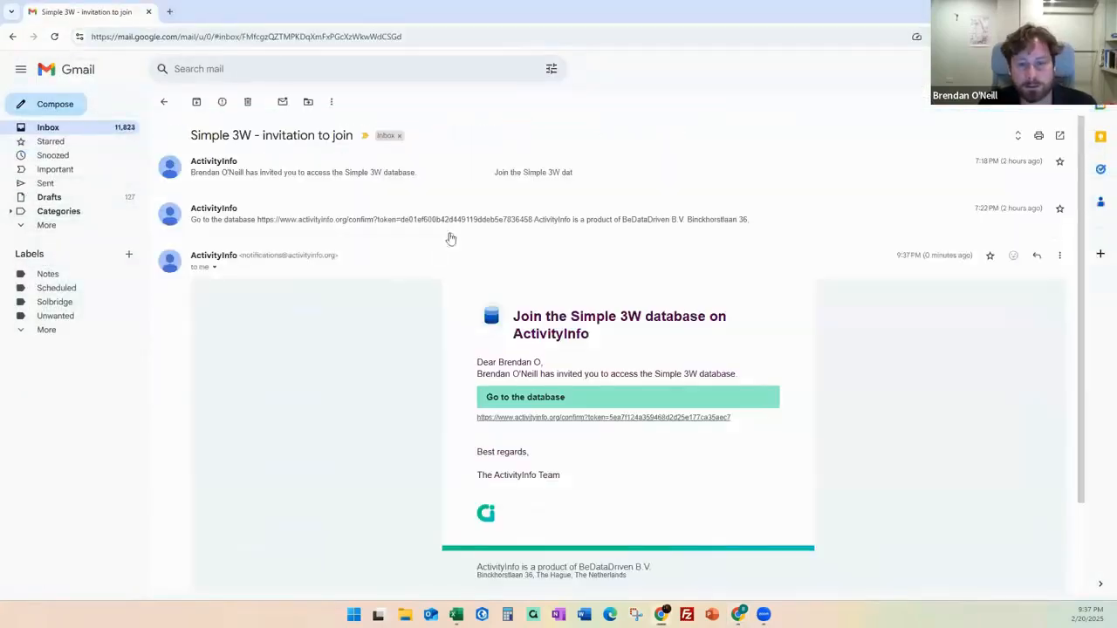
left_click(605, 418)
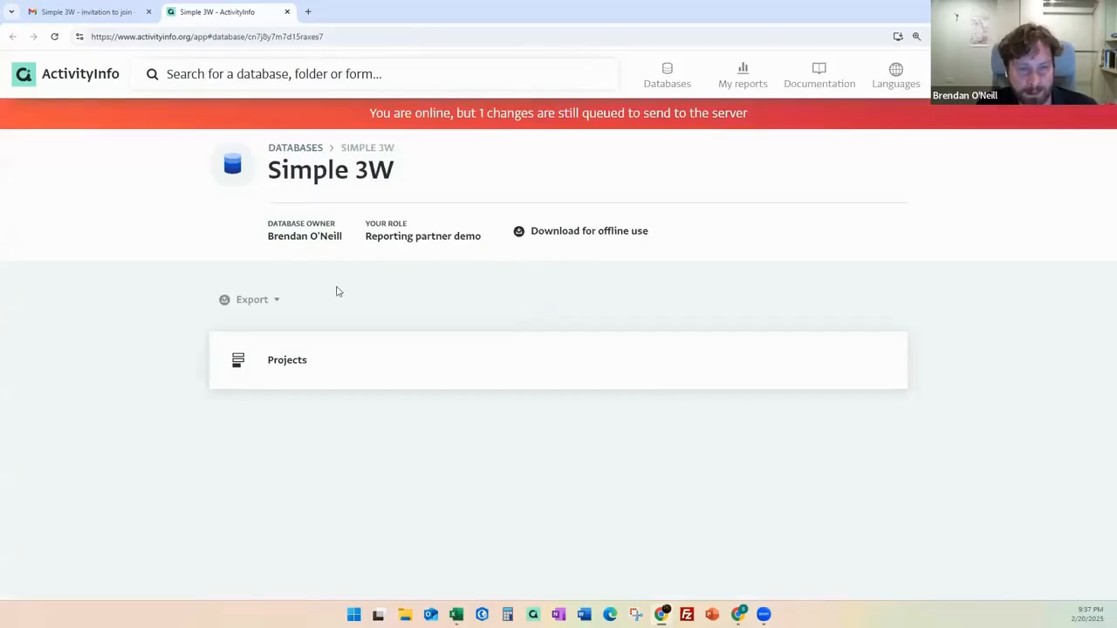
Open Projects, widen Organization Name, and check a new record's allowed organizations and sectors.
left_click(297, 370)
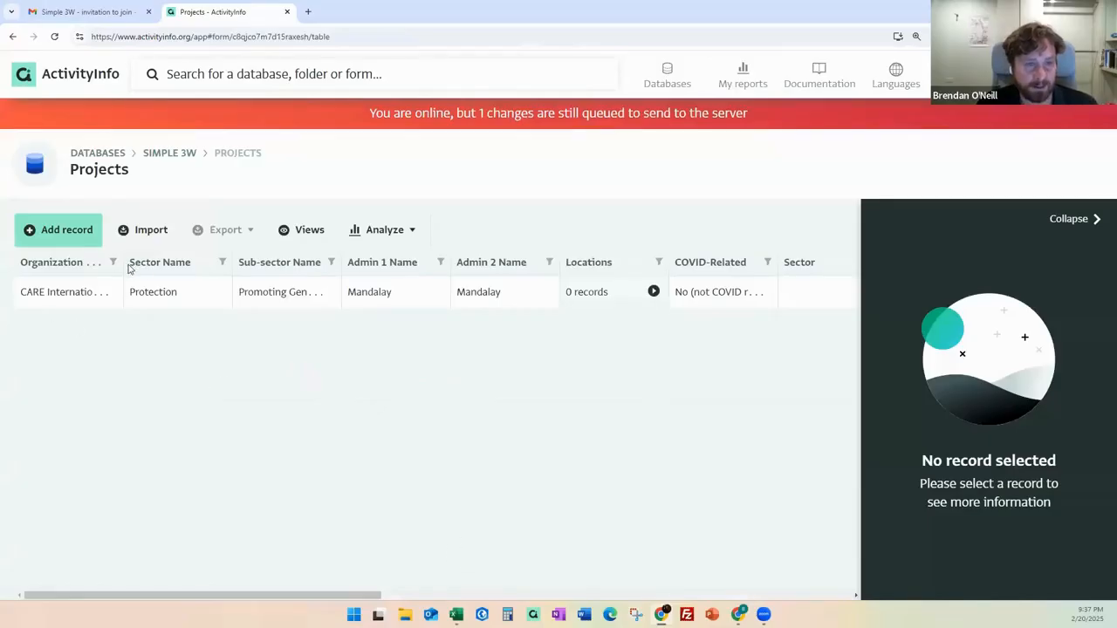
left_click_drag(123, 266, 202, 301)
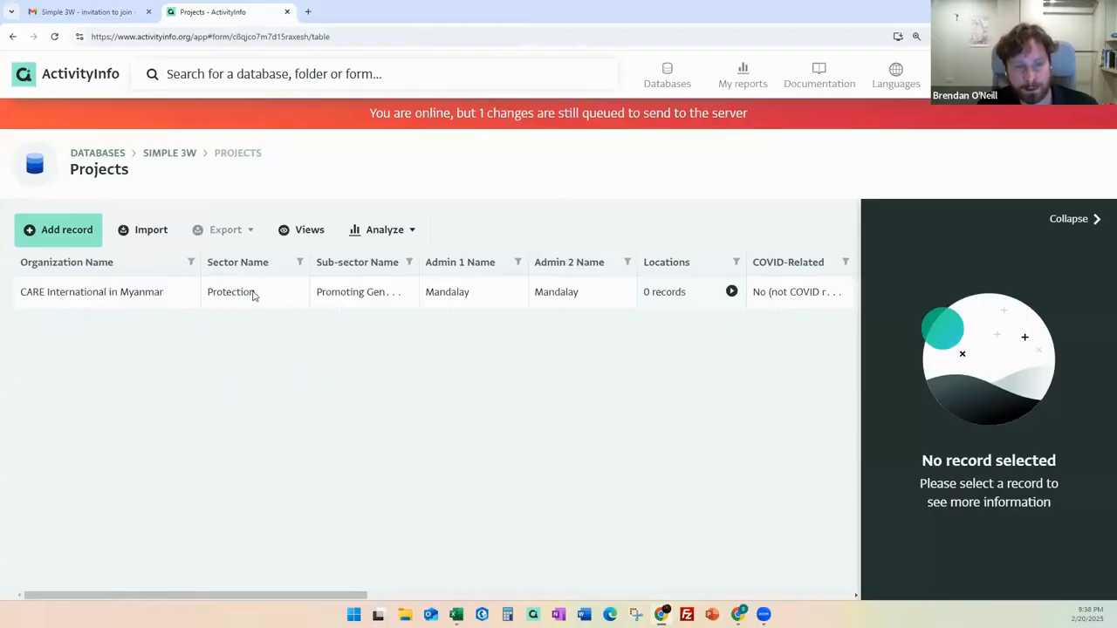
left_click(61, 232)
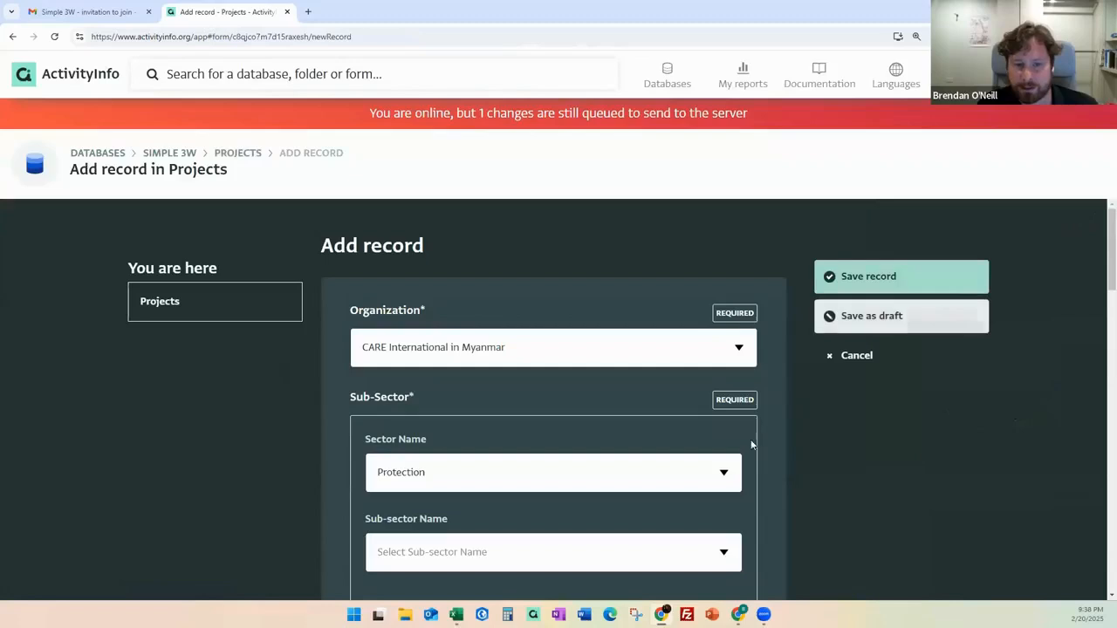
left_click(452, 359)
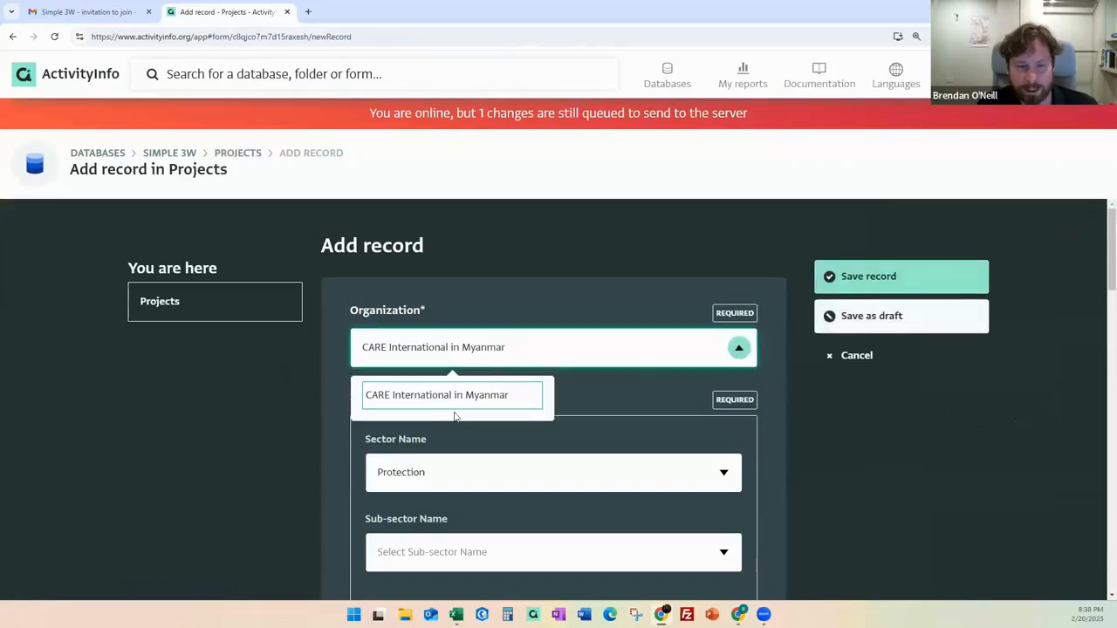
left_click(736, 350)
scroll(690, 414, "down", 1)
left_click(723, 414)
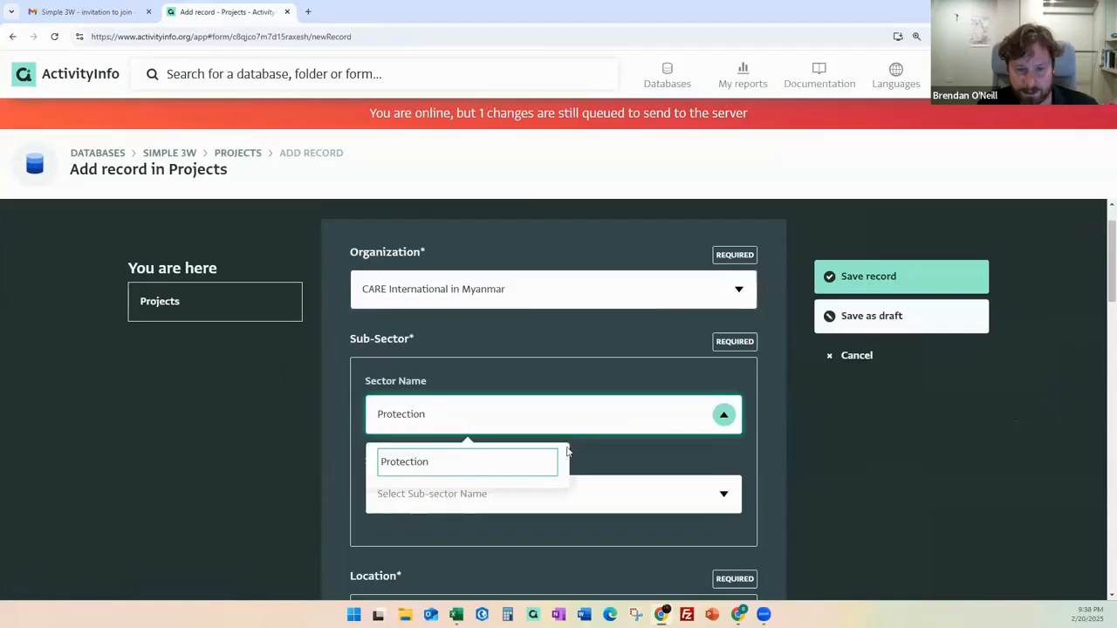
Try Protection with Civil Documentation sub-sector, discard the record, and resume the slideshow at slide 26.
left_click(723, 413)
scroll(818, 434, "down", 3)
left_click(717, 319)
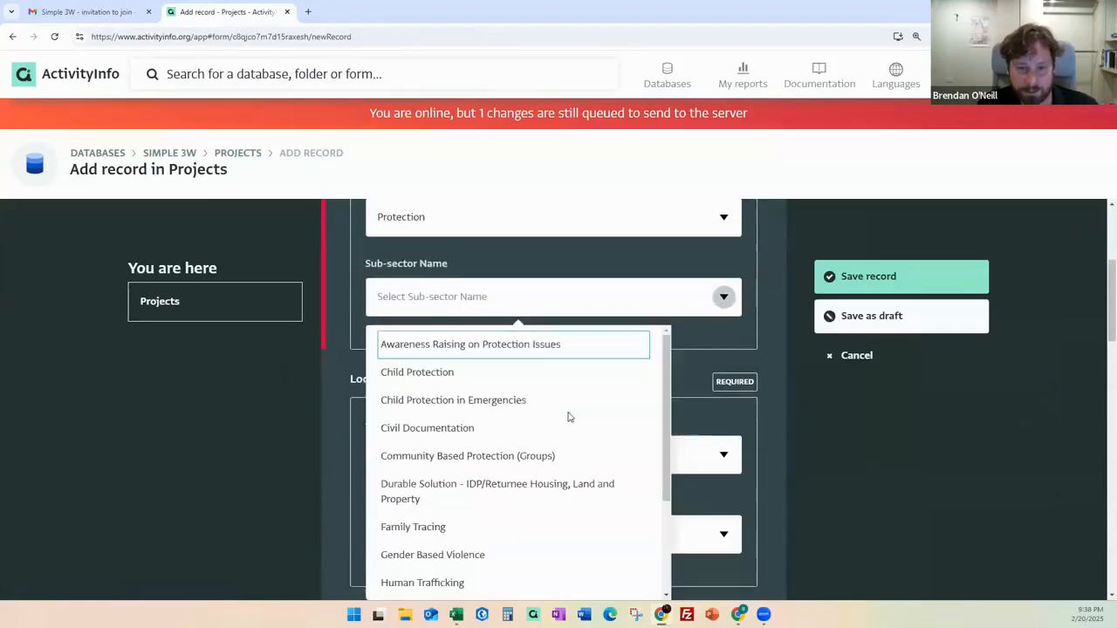
left_click(646, 428)
scroll(674, 474, "down", 2)
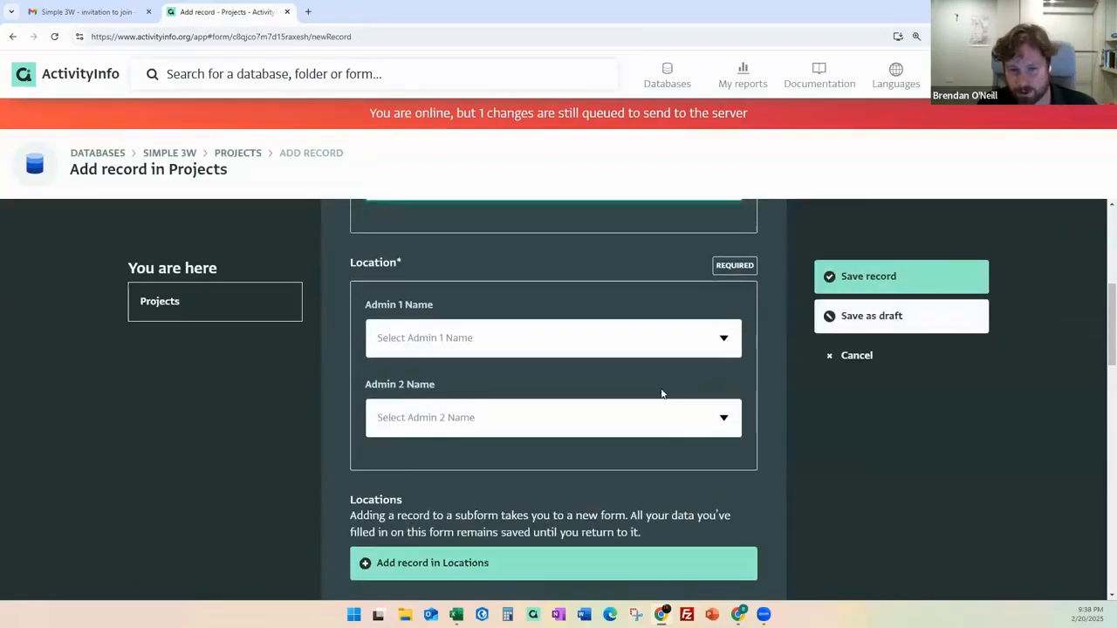
left_click(856, 356)
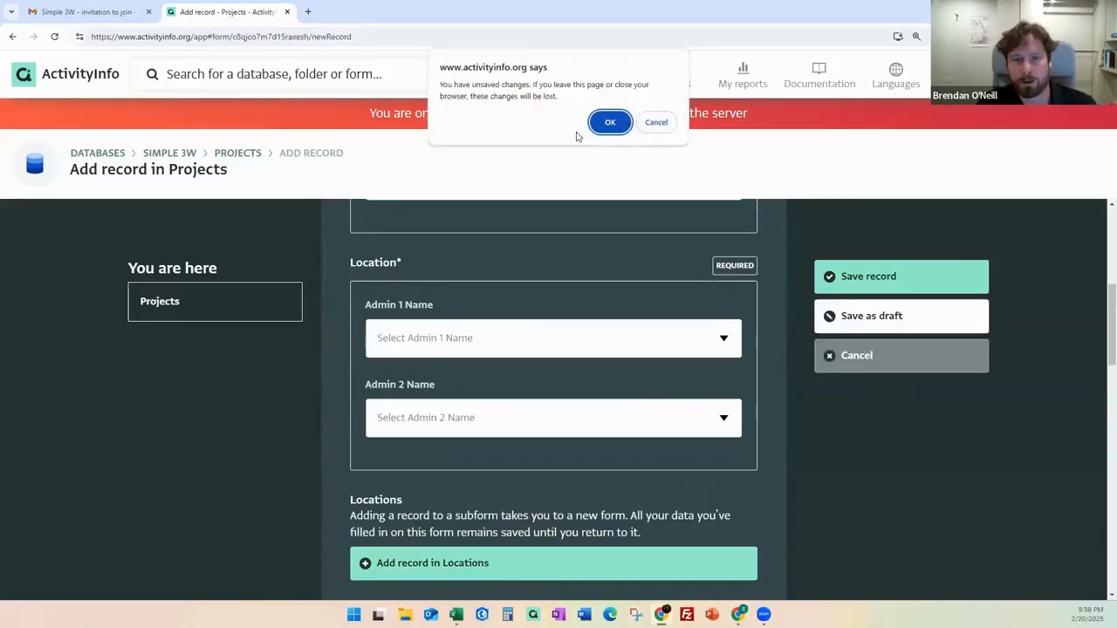
left_click(602, 120)
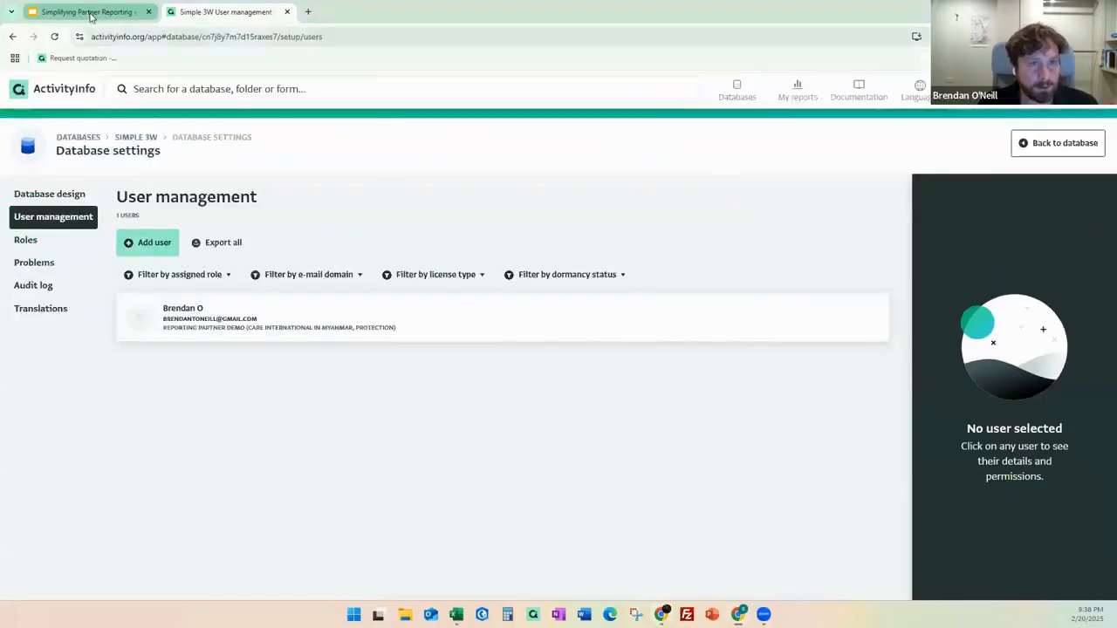
left_click(87, 12)
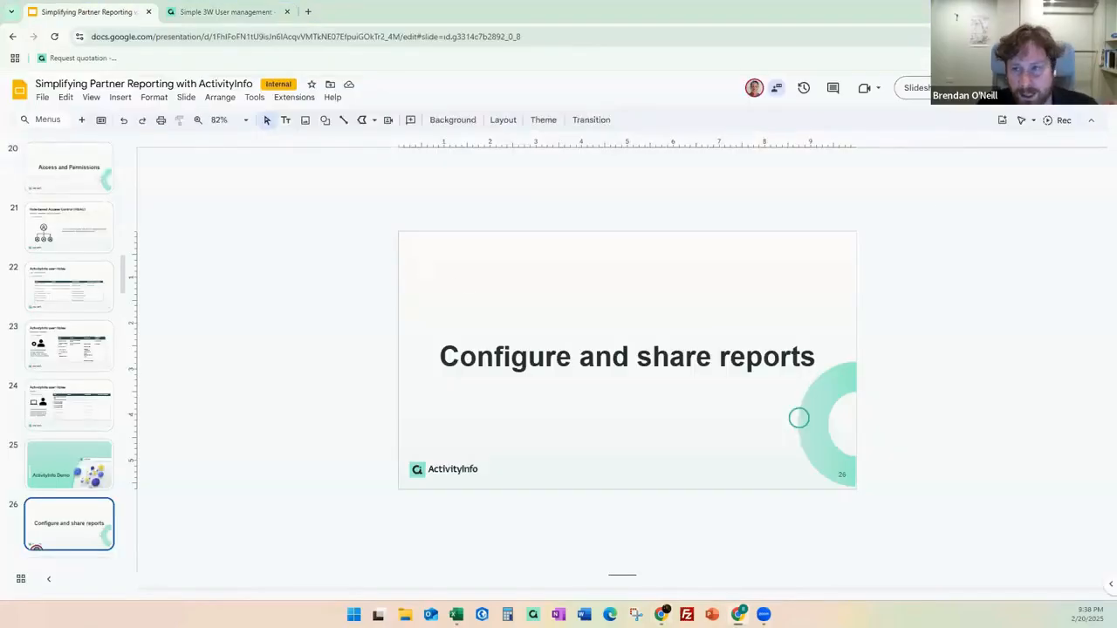
left_click(913, 88)
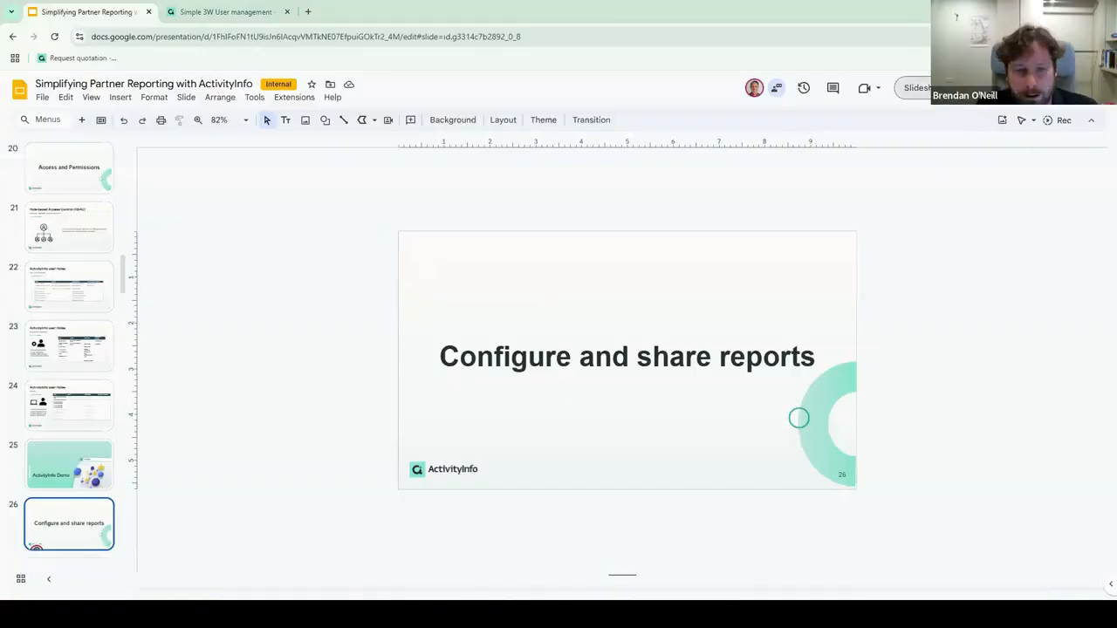
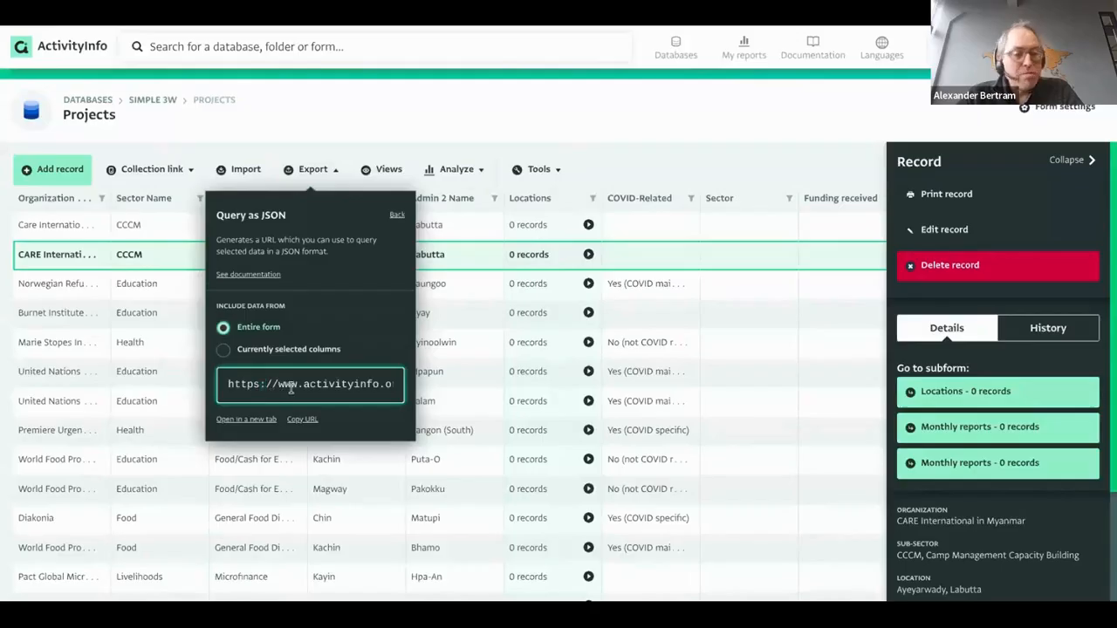
Inspect the JSON query URL for the Projects form.
left_click(288, 390)
double_click(288, 385)
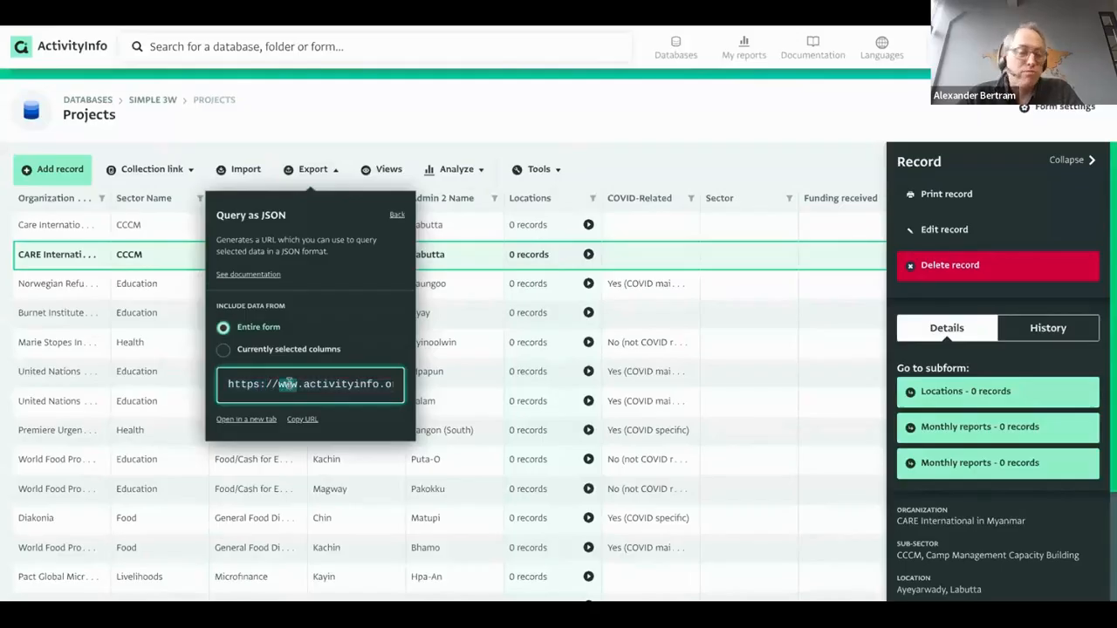
left_click(291, 384)
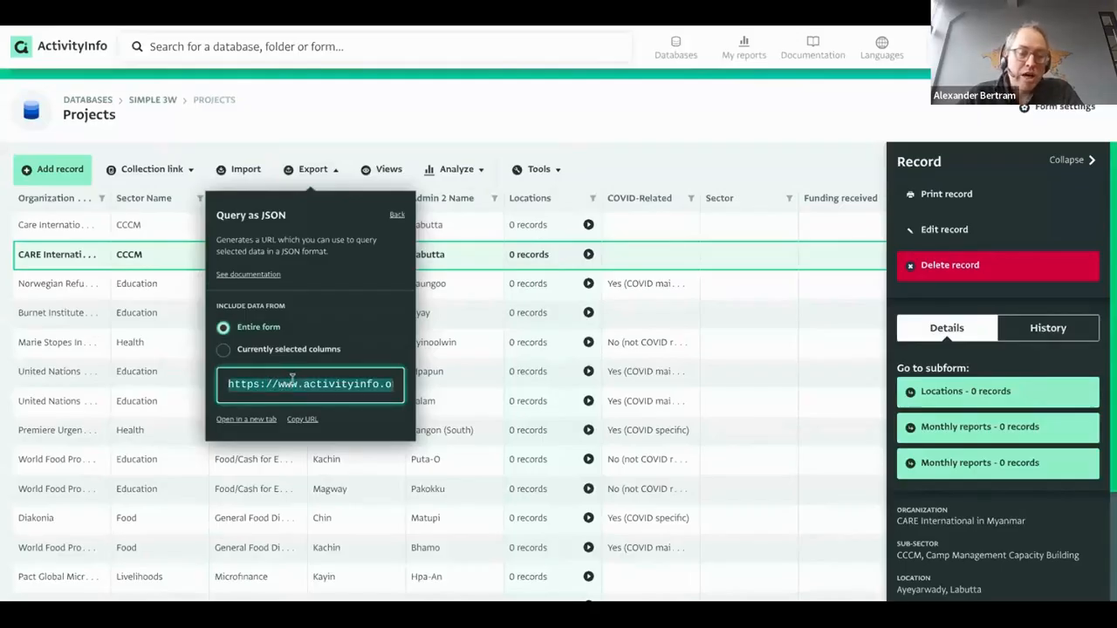
left_click(294, 384)
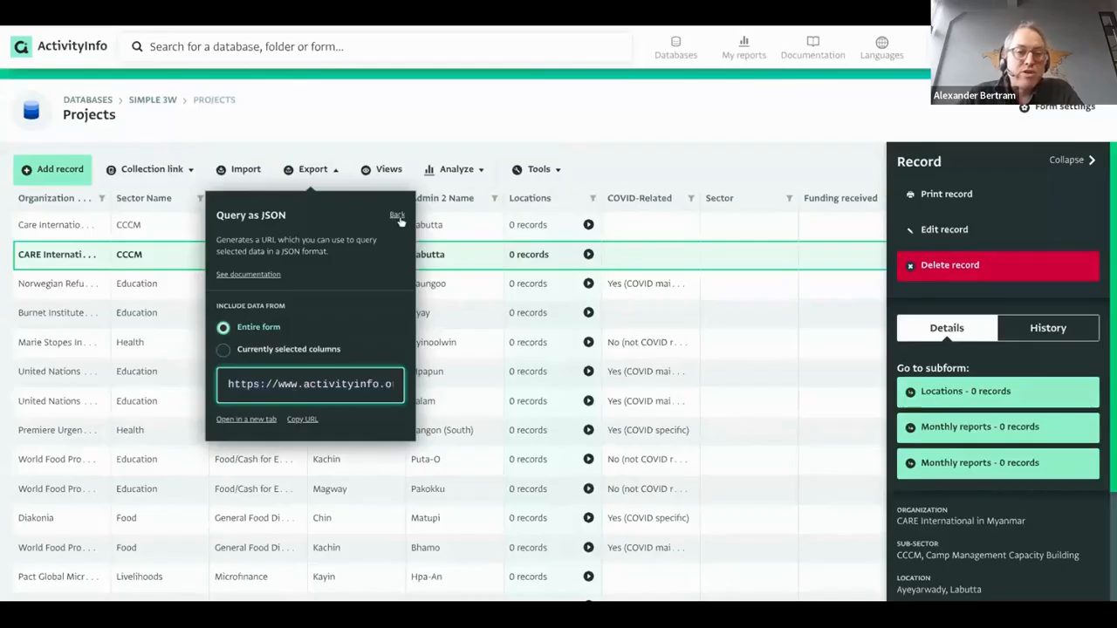
View the R code for querying the form and highlight its login and queryTable lines.
left_click(398, 217)
left_click(297, 375)
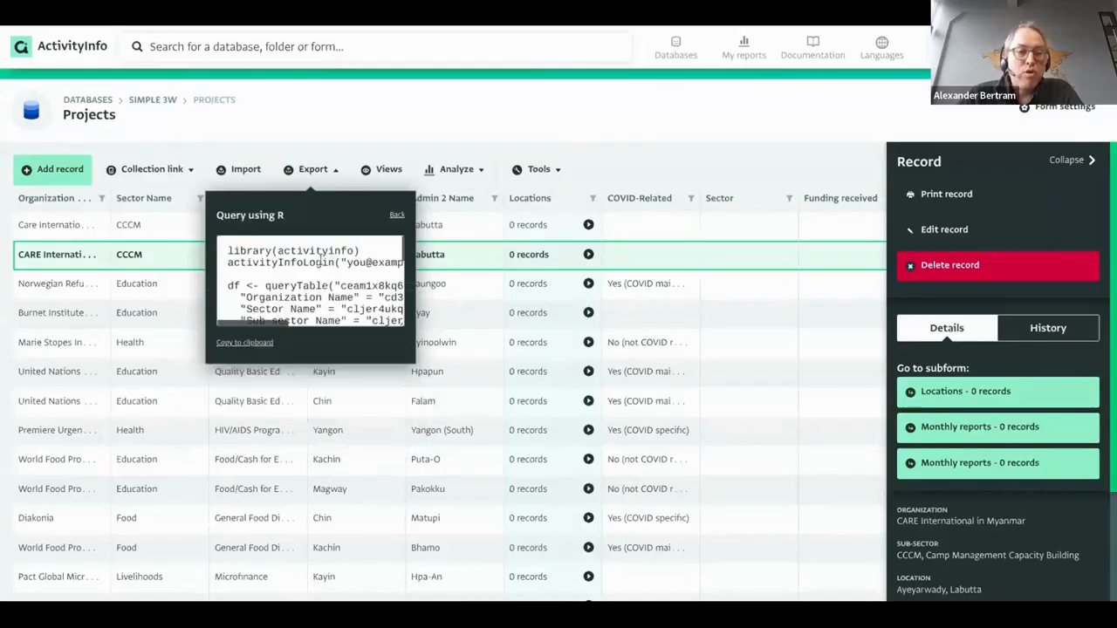
left_click_drag(269, 251, 310, 327)
scroll(310, 292, "up", 1)
left_click_drag(273, 250, 315, 294)
left_click(314, 294)
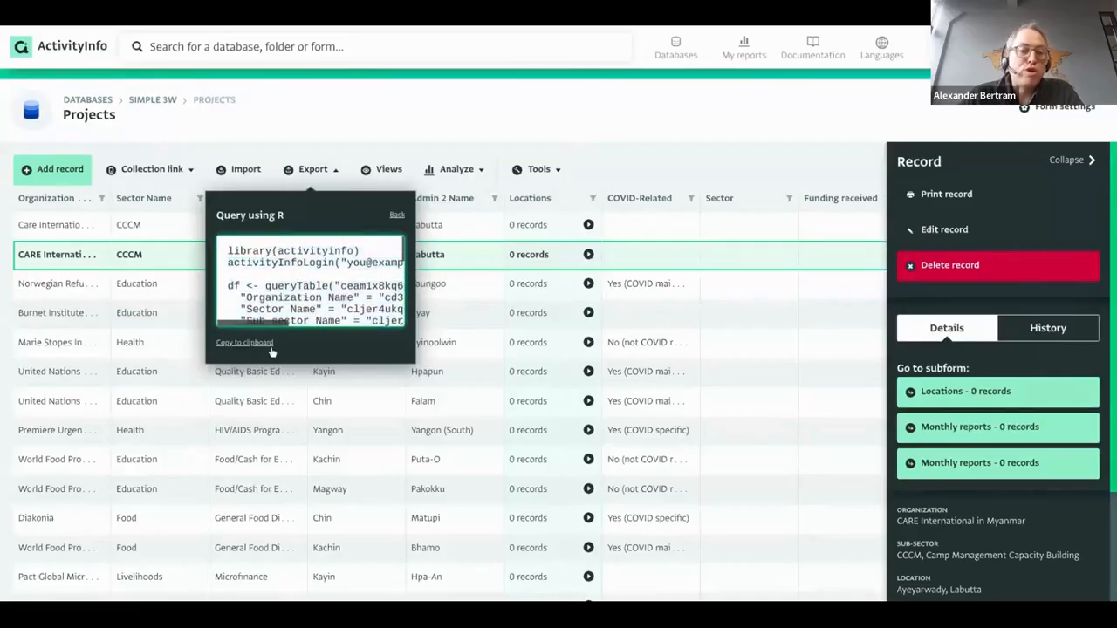
Close the export options and bring up the Analyze options list.
left_click(394, 216)
left_click(494, 129)
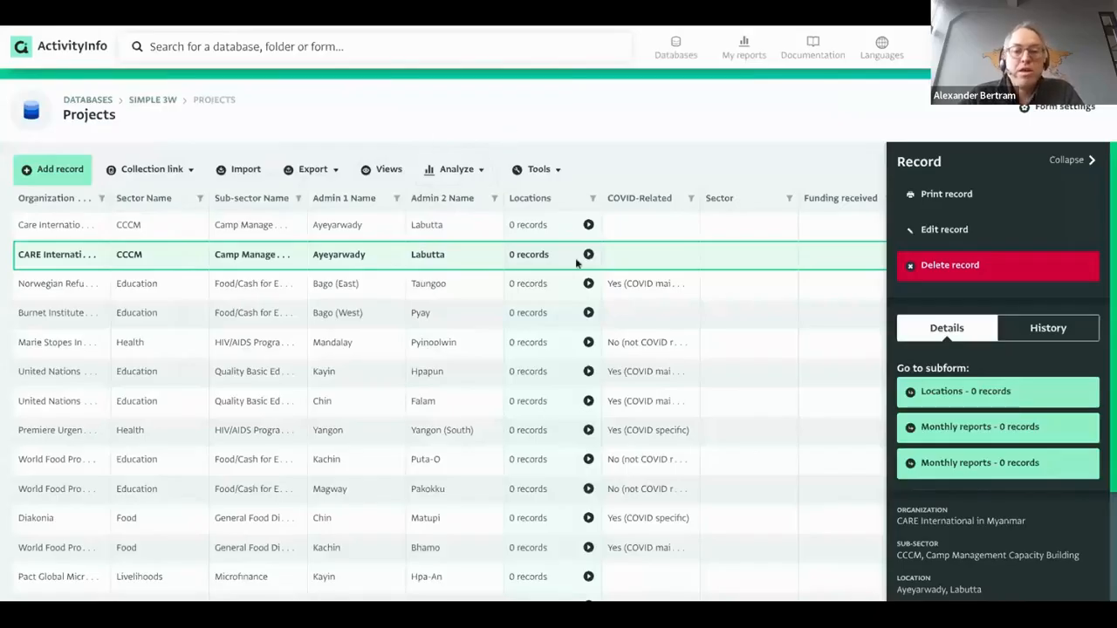
left_click(458, 172)
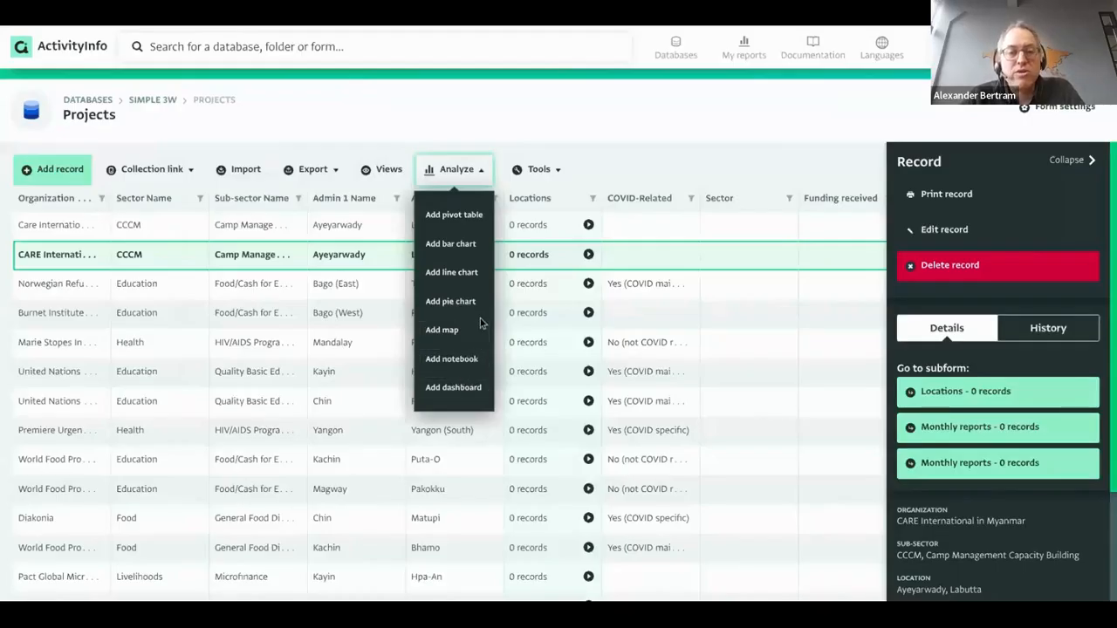
Create a new Projects pivot table with Count of all records as the measure.
left_click(468, 218)
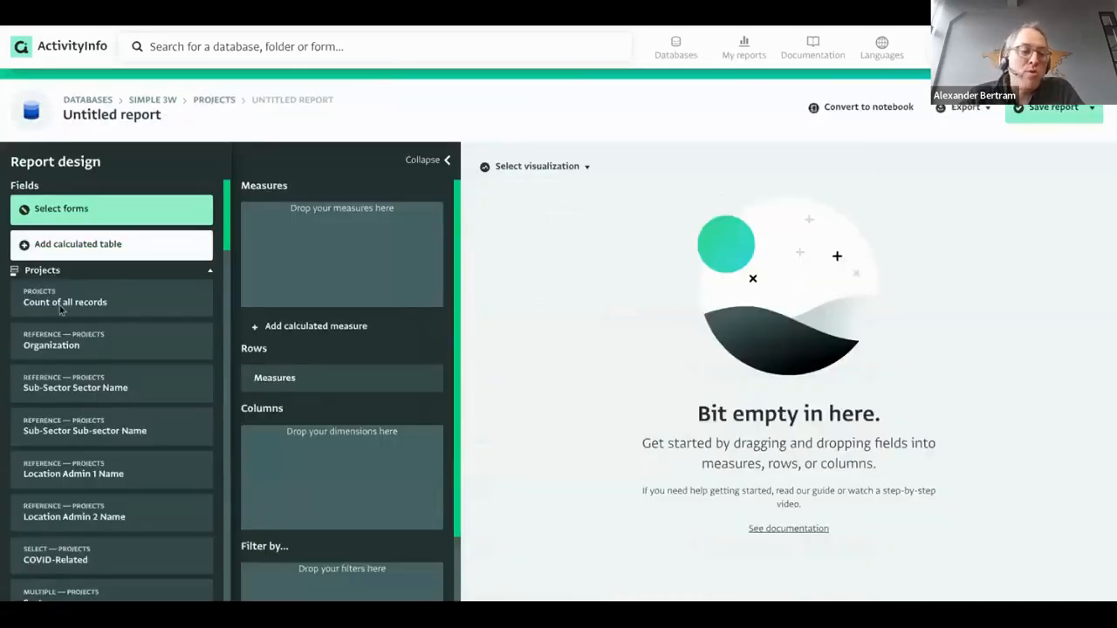
left_click_drag(50, 302, 269, 244)
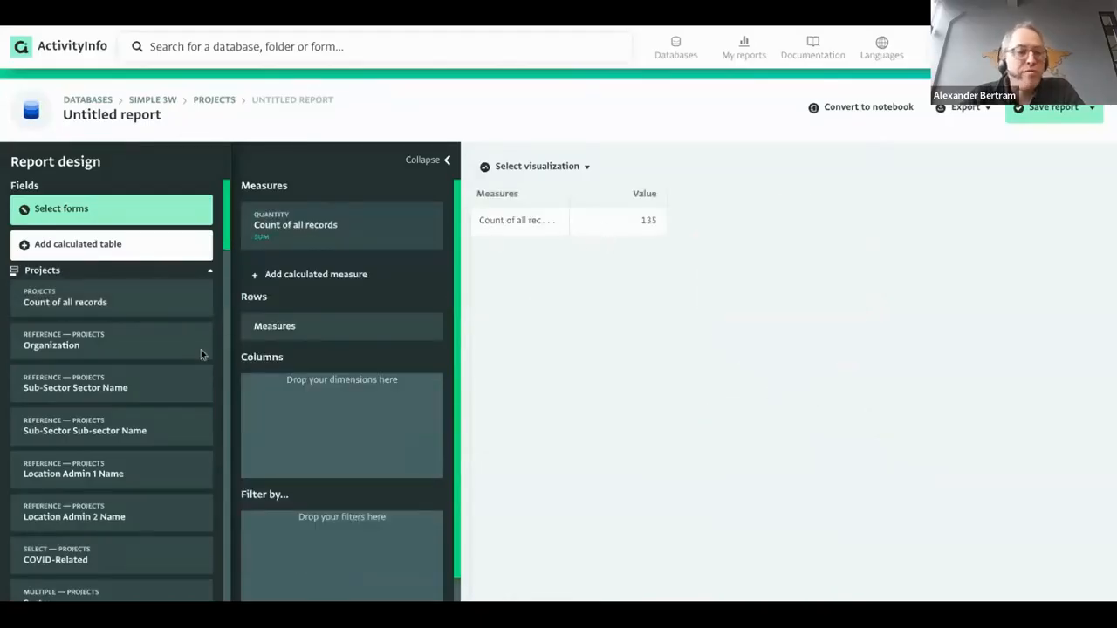
scroll(85, 325, "down", 2)
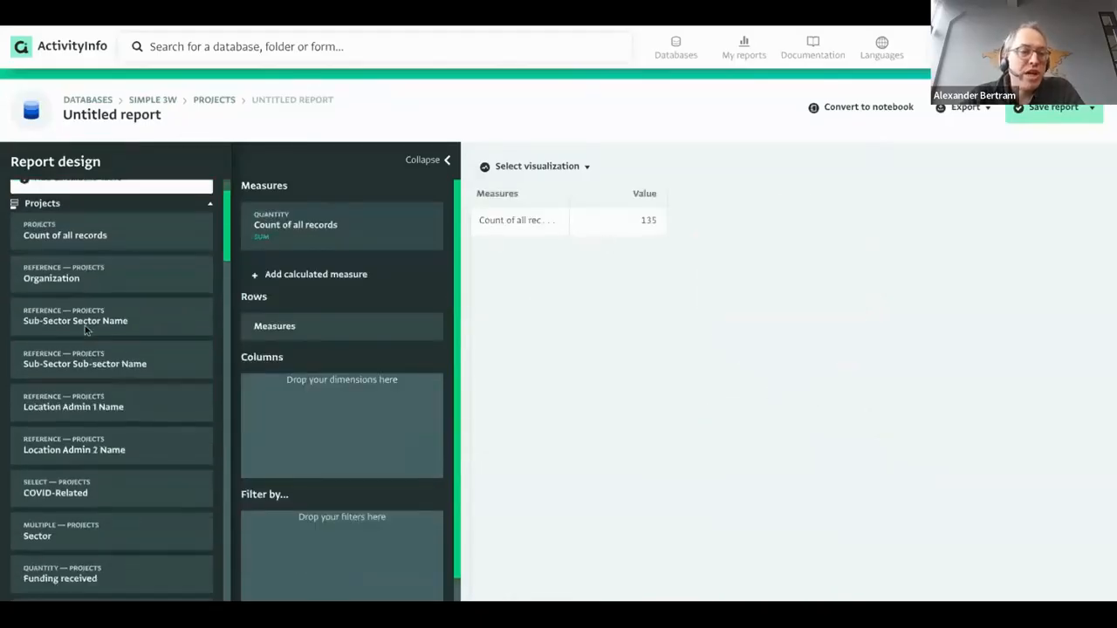
left_click(125, 211)
left_click(120, 236)
left_click(122, 264)
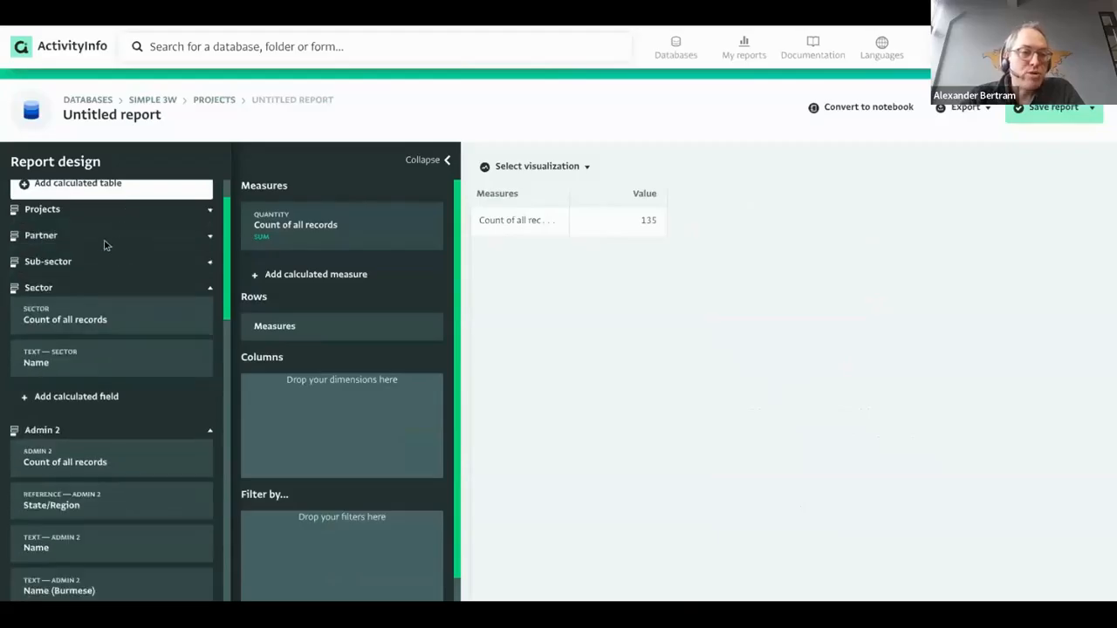
left_click(104, 243)
Try a Partner Name breakdown, then replace it with Sector Name rows.
left_click_drag(48, 312, 300, 326)
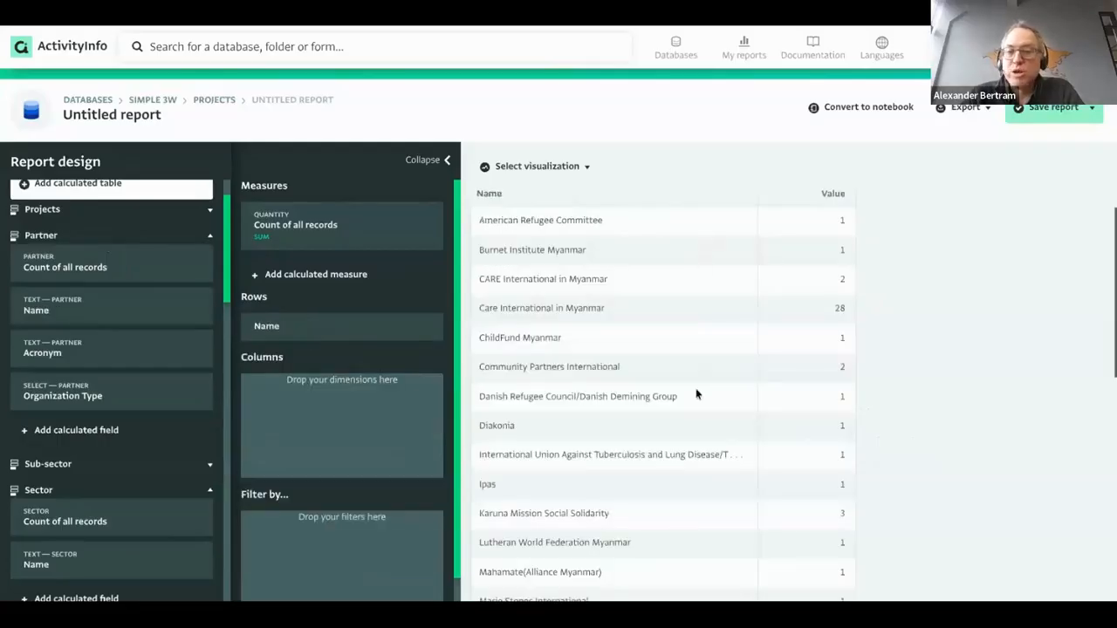
left_click(302, 332)
left_click(301, 407)
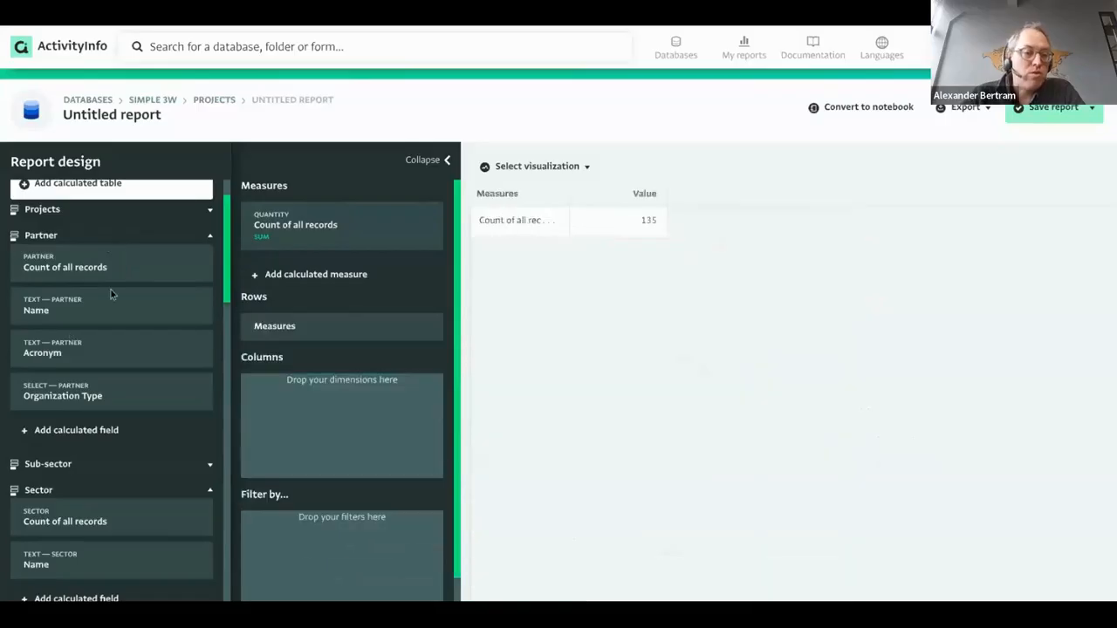
scroll(92, 324, "down", 5)
left_click_drag(80, 342, 316, 323)
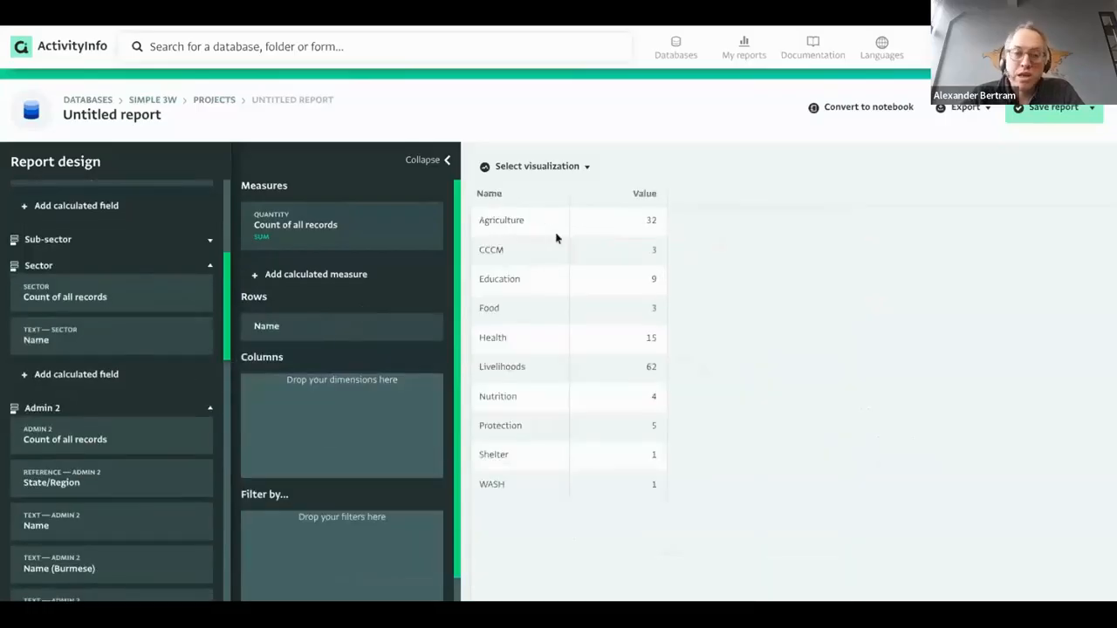
scroll(151, 471, "down", 3)
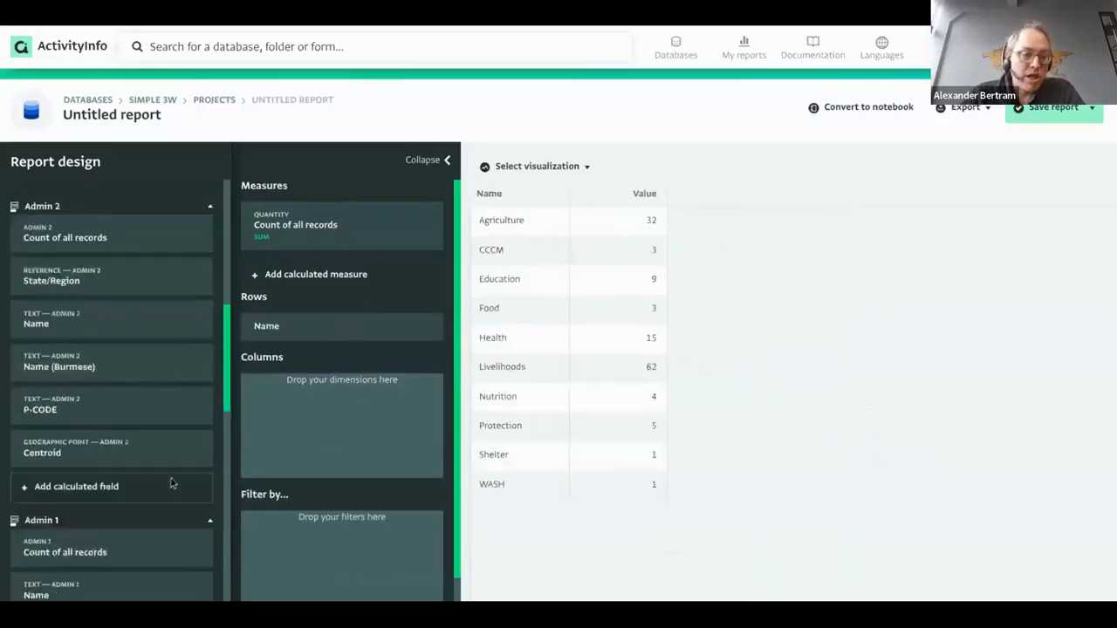
left_click(539, 166)
Preview the sector counts as a bar chart and then a pie chart, then remove the sector series.
left_click(547, 245)
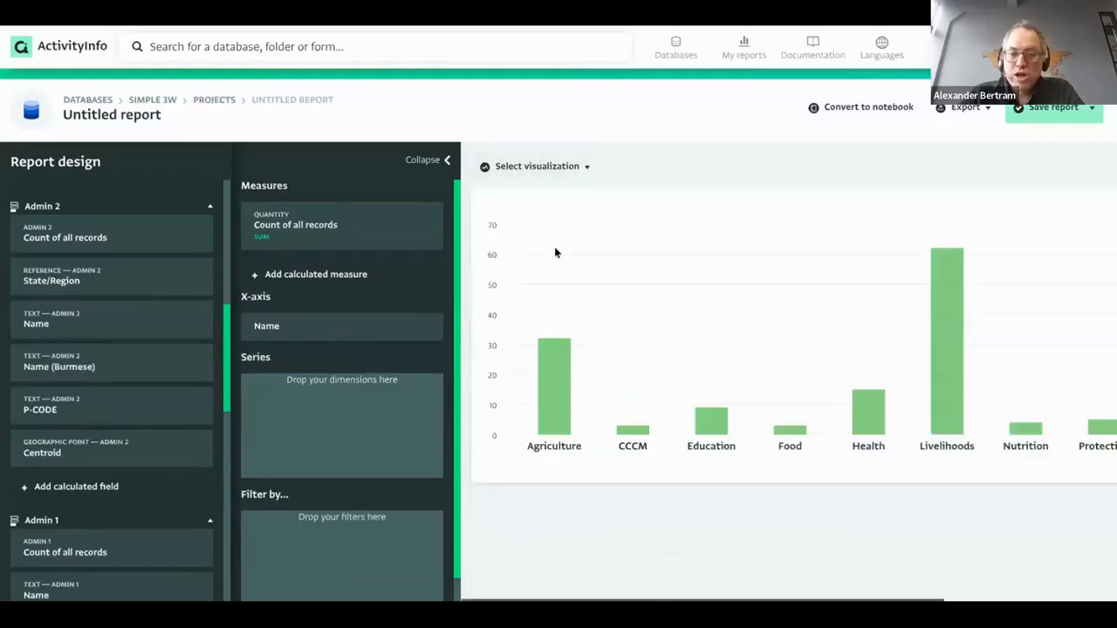
left_click(567, 168)
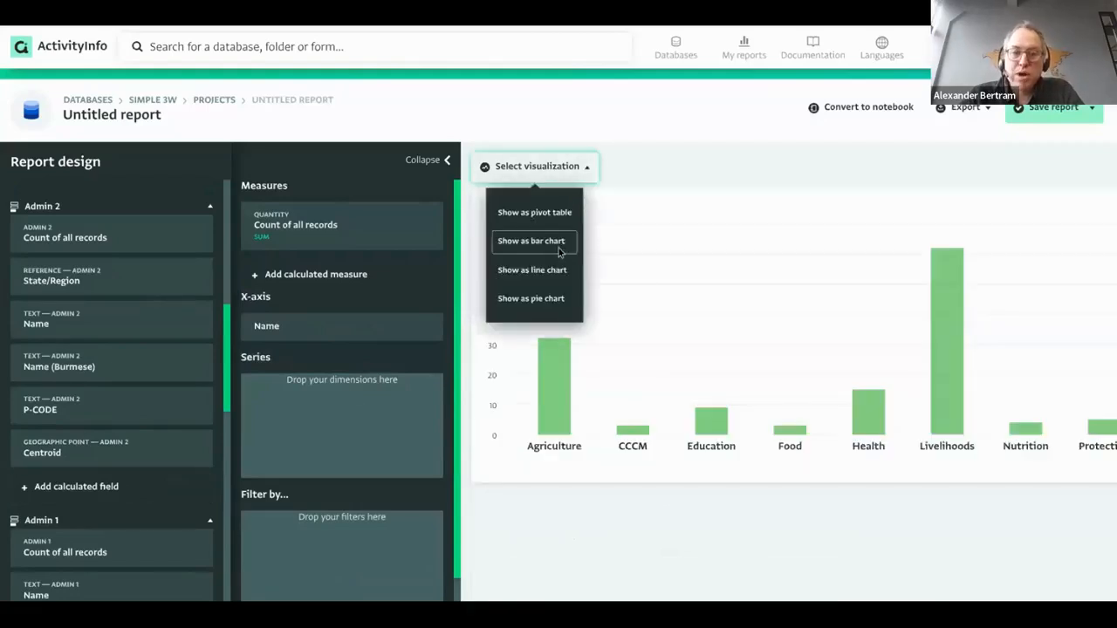
left_click(553, 298)
left_click_drag(359, 329, 357, 389)
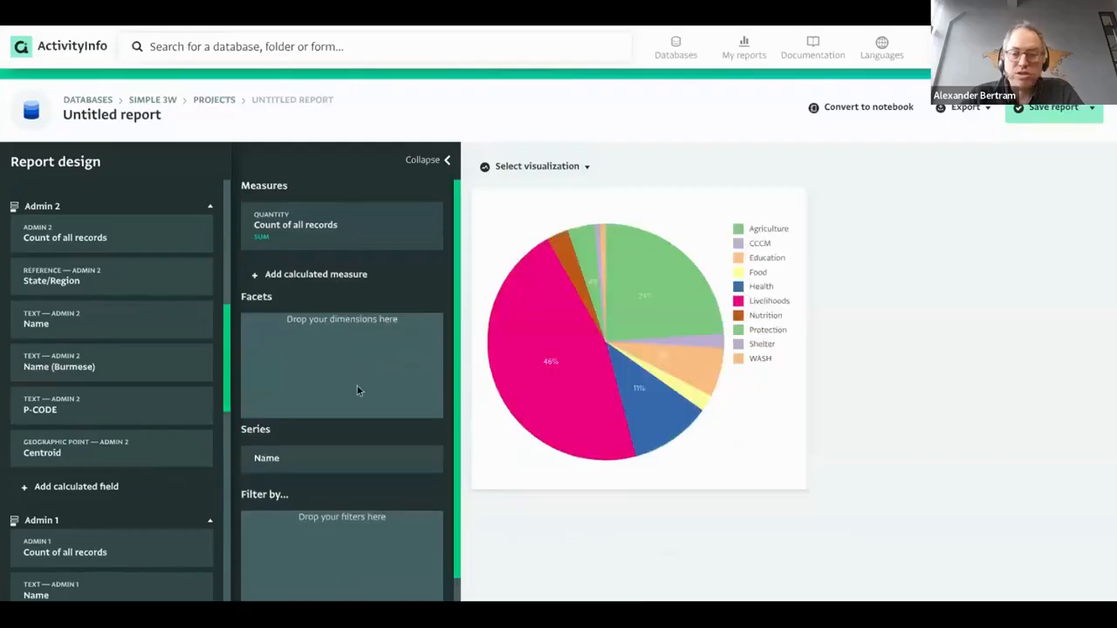
left_click(568, 168)
left_click(316, 462)
left_click(288, 540)
Add Project start month as a line chart axis with Date level set to Year.
scroll(126, 320, "up", 10)
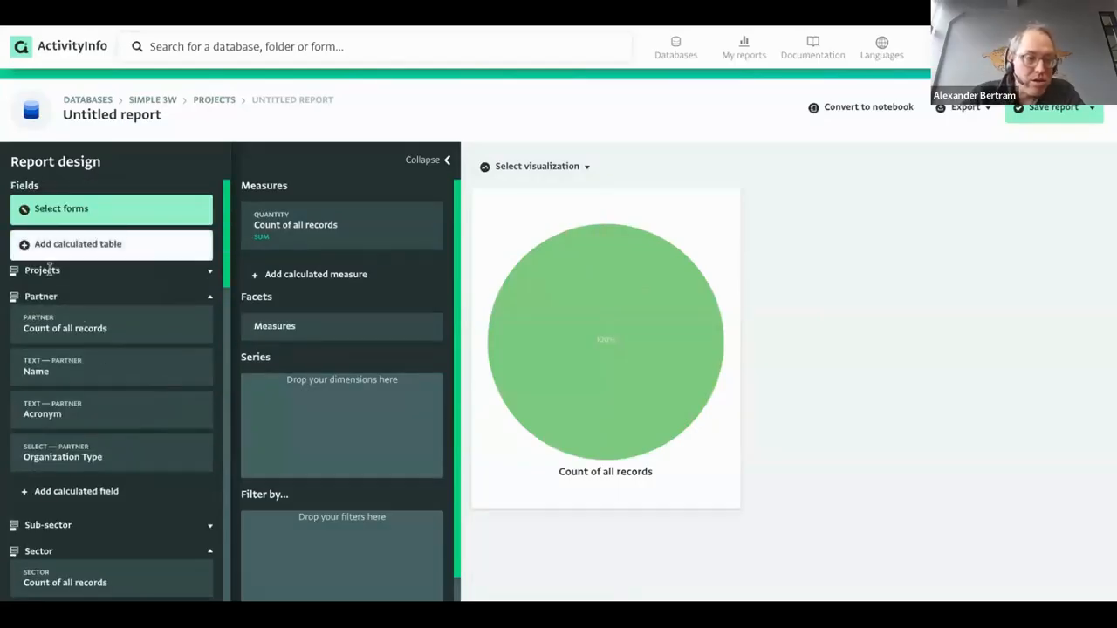
left_click(49, 271)
scroll(113, 410, "down", 5)
scroll(91, 437, "down", 3)
left_click_drag(89, 387, 333, 327)
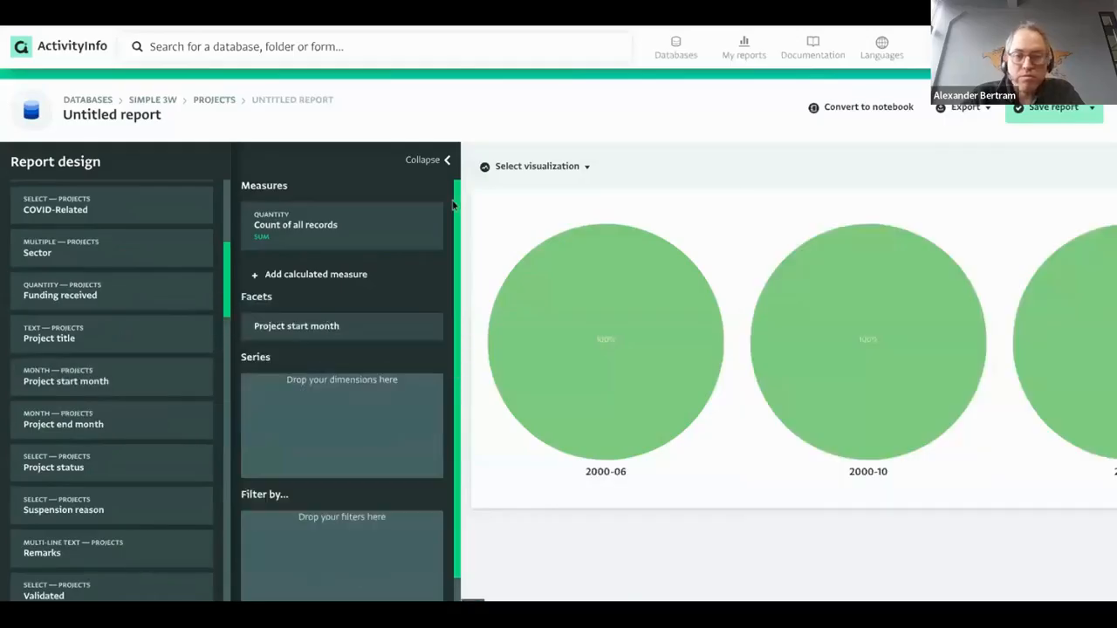
left_click(537, 166)
left_click(519, 267)
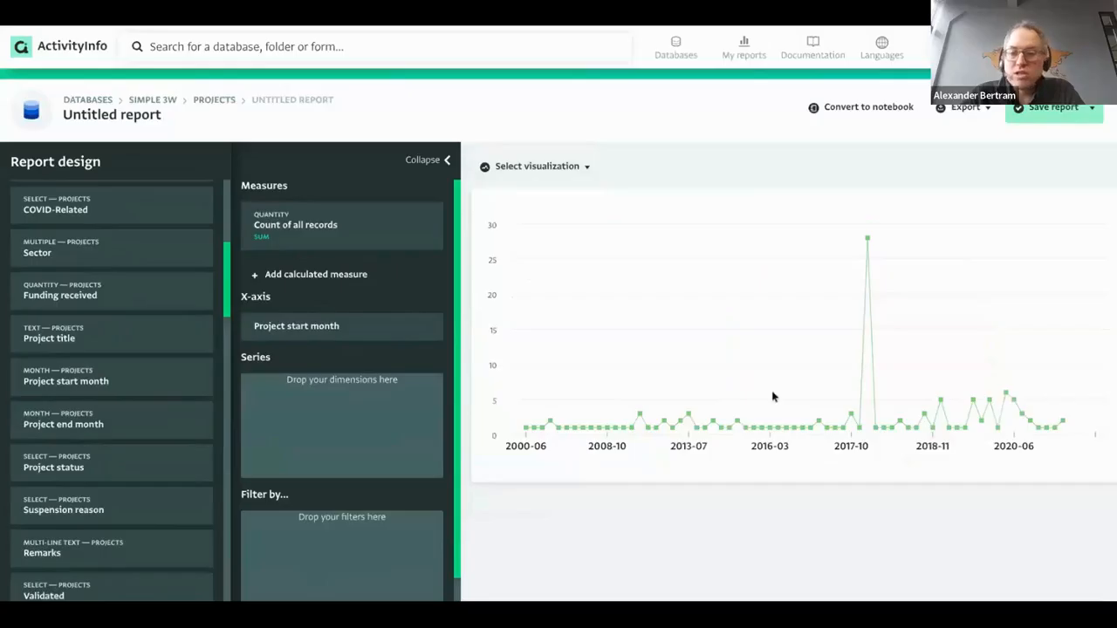
left_click(337, 327)
left_click(414, 470)
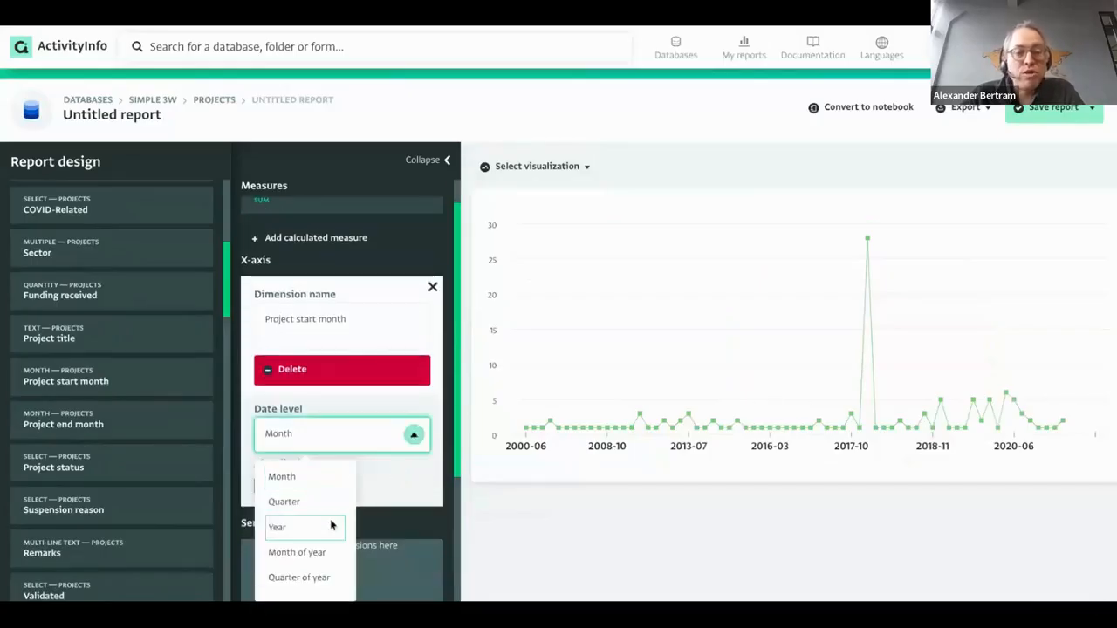
left_click(288, 527)
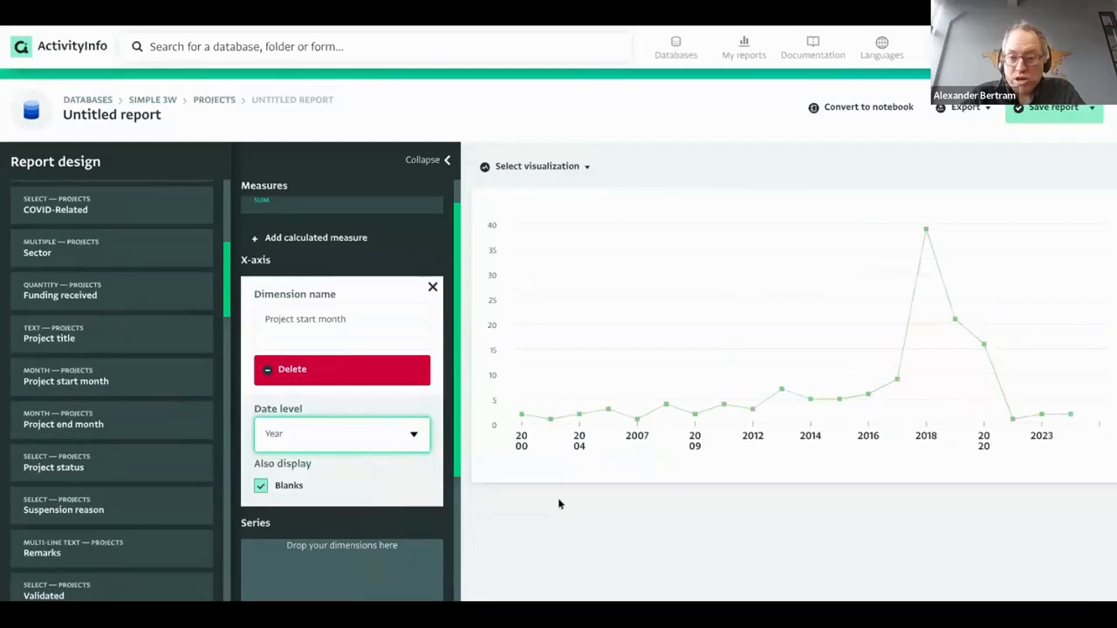
left_click(432, 287)
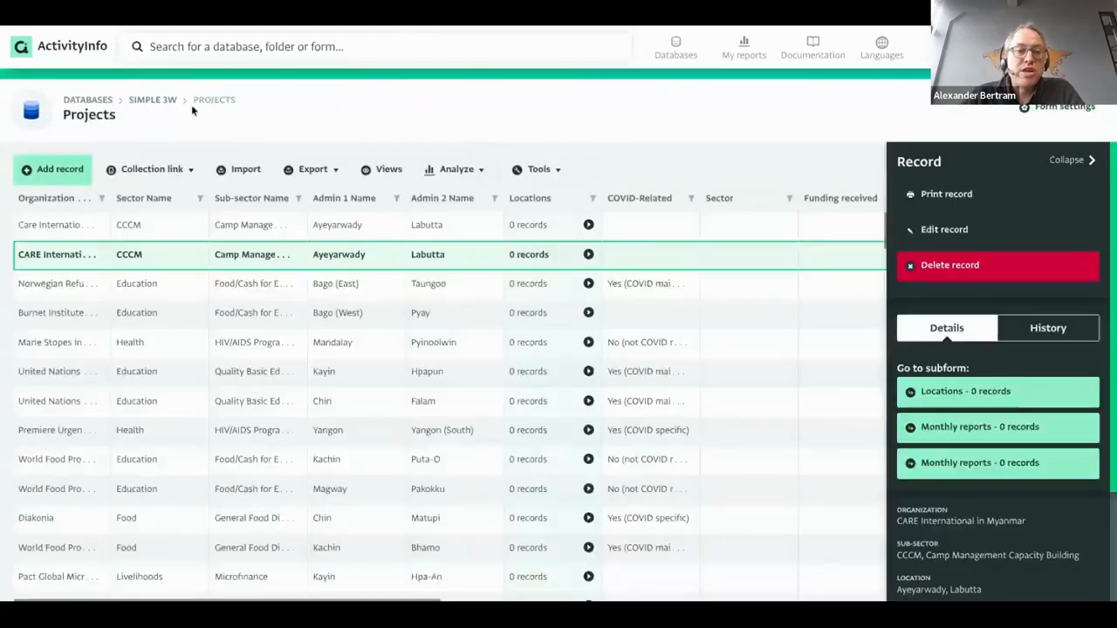
Put the Dashboard report into edit mode and resize the Projects by year chart widget.
left_click(166, 101)
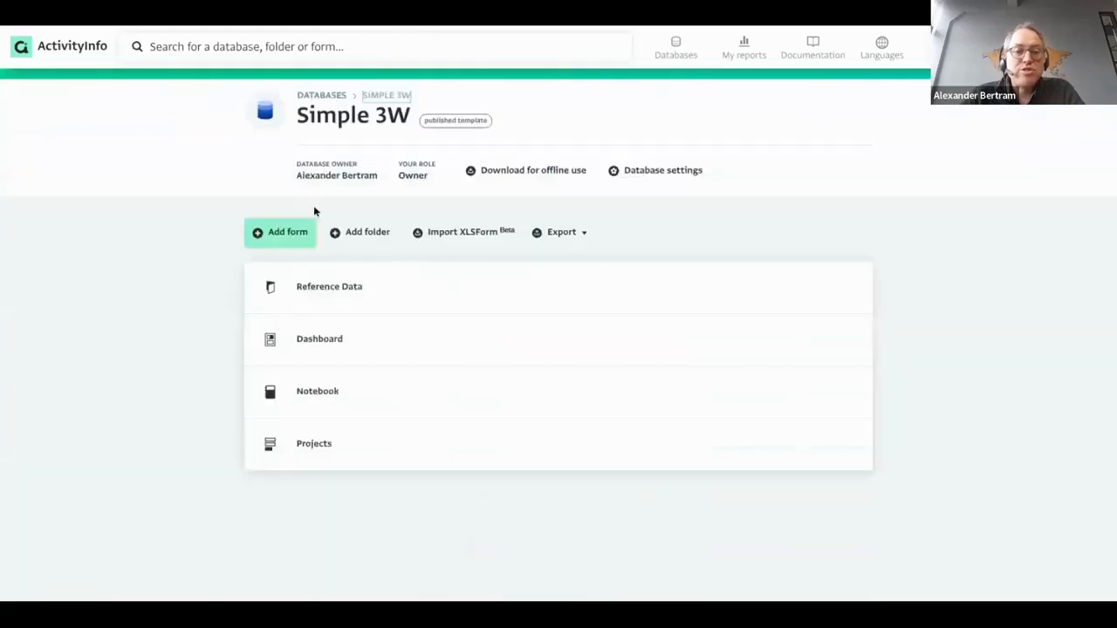
left_click(388, 342)
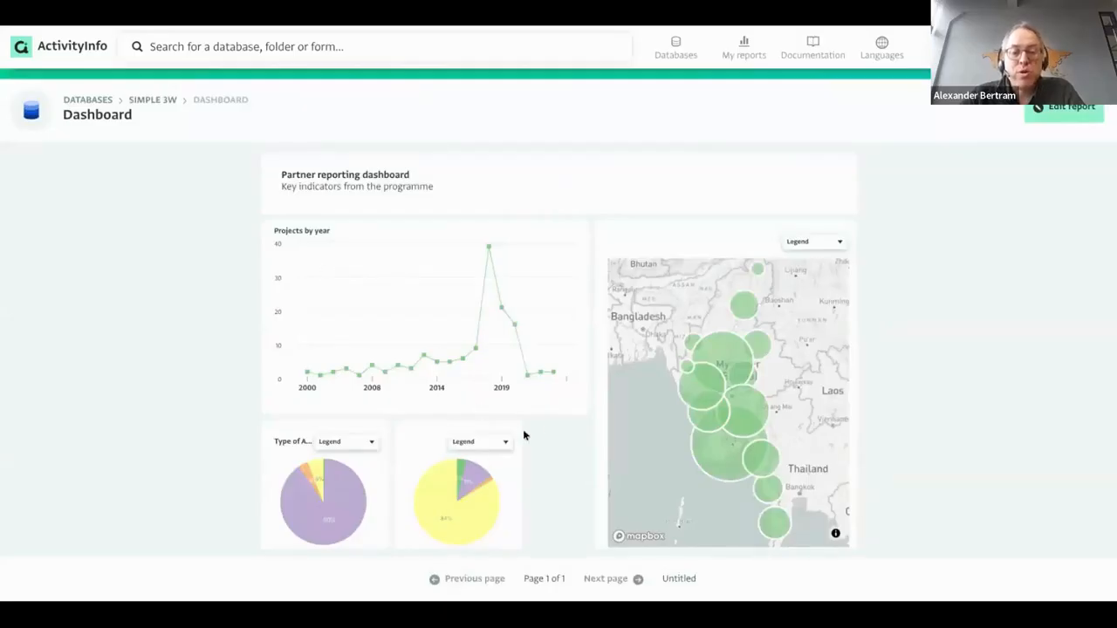
left_click(1064, 106)
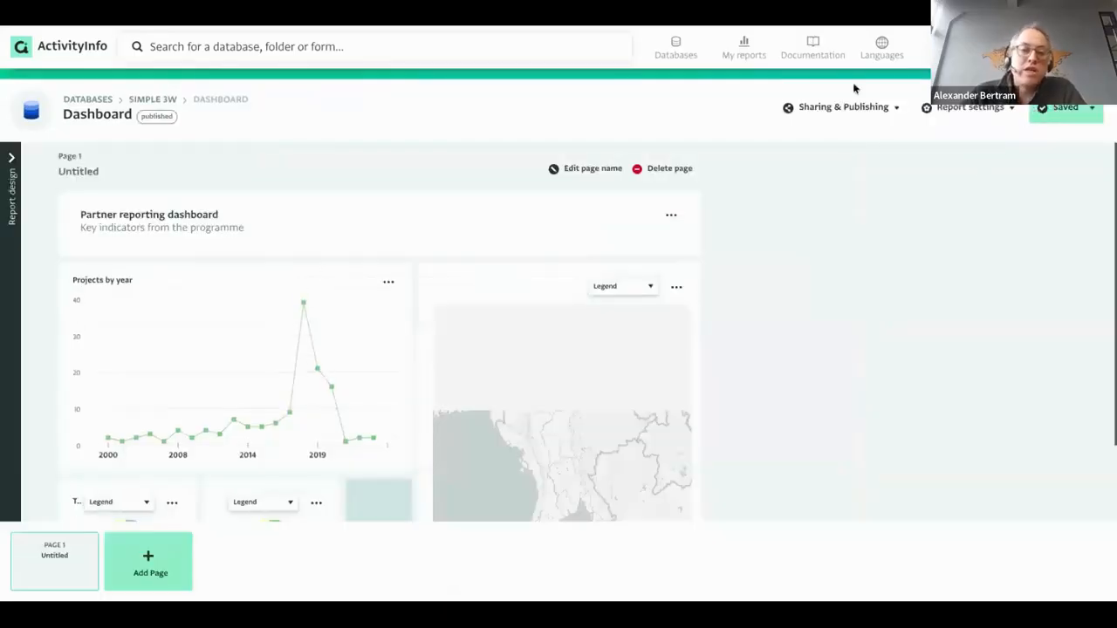
scroll(405, 341, "down", 1)
mouse_move(407, 390)
left_mouse_down()
mouse_move(373, 340)
mouse_move(427, 392)
left_mouse_up()
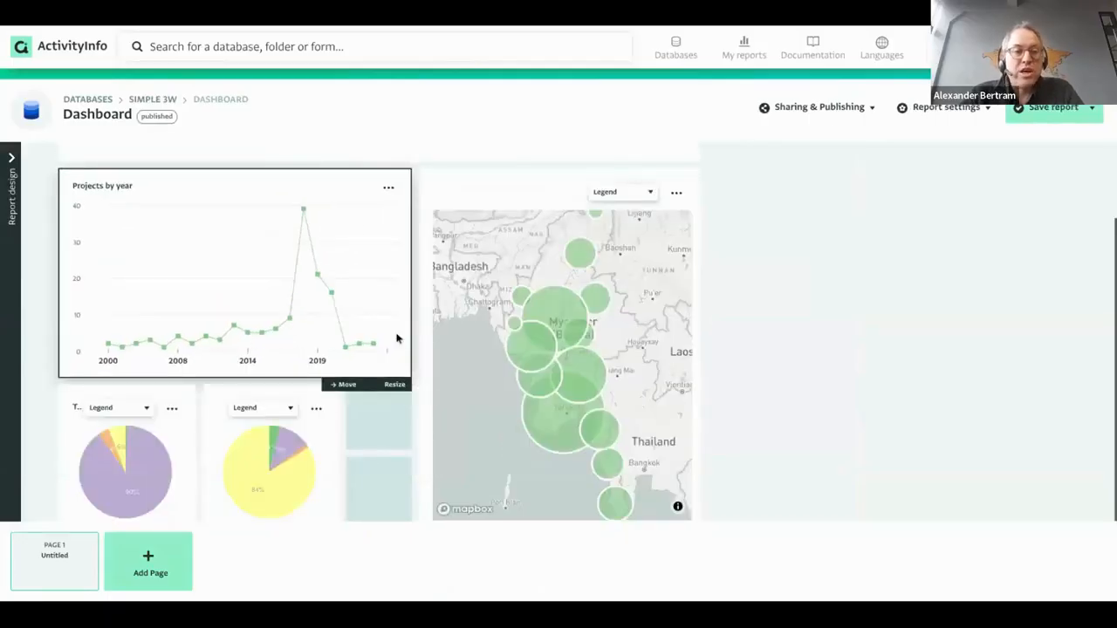
scroll(393, 337, "up", 1)
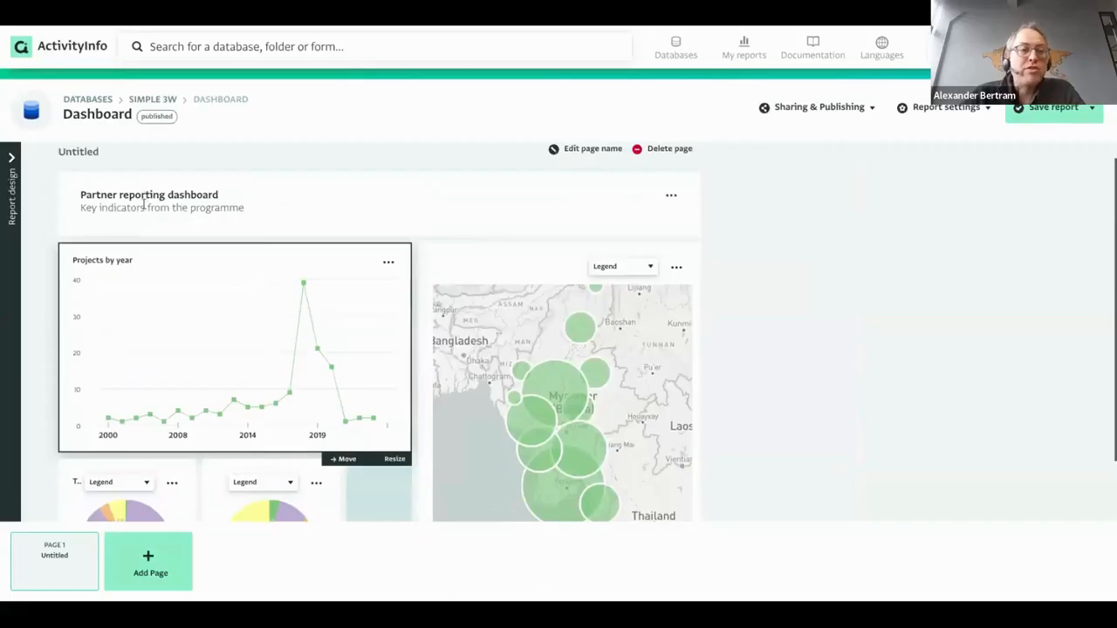
Edit the Projects by year chart, adding Sector Name as its series with a legend.
left_click(11, 210)
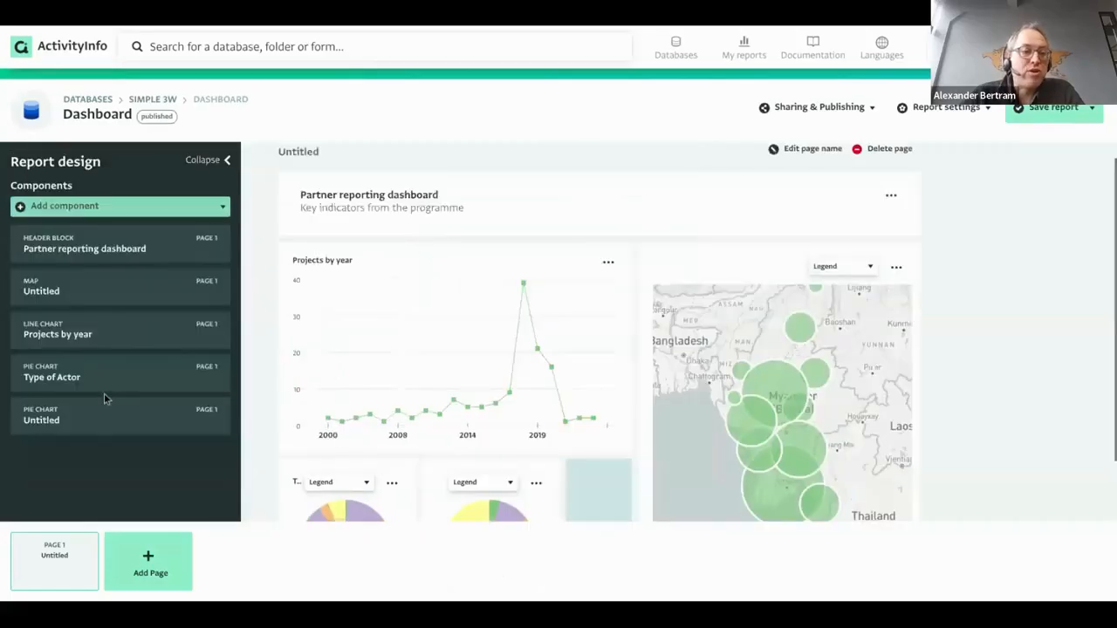
left_click(139, 244)
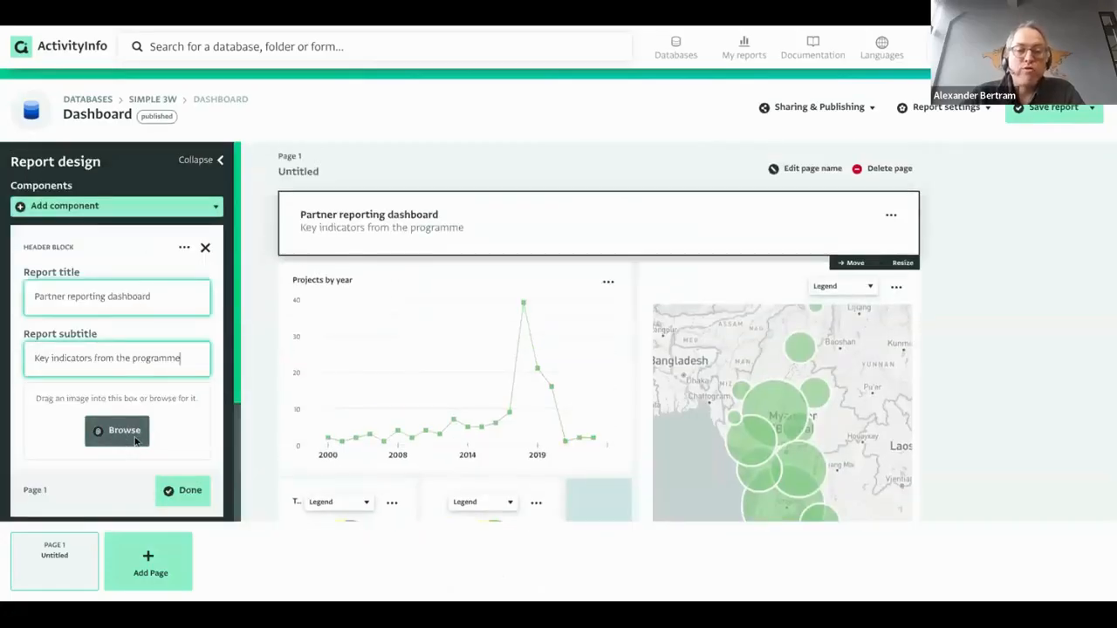
left_click(609, 283)
left_click(593, 312)
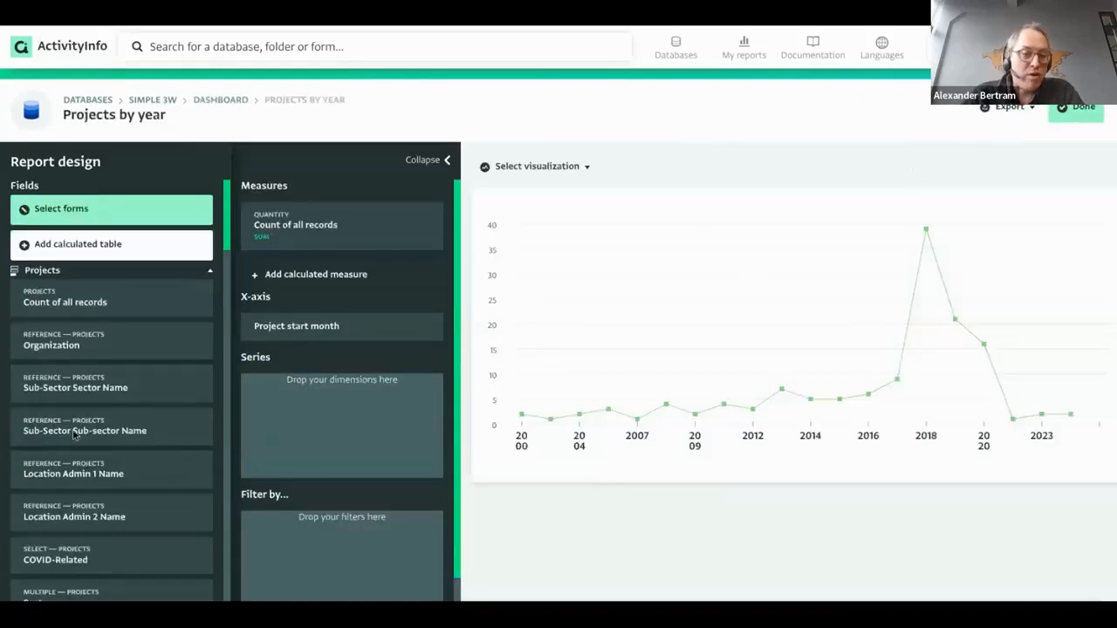
scroll(137, 284, "down", 5)
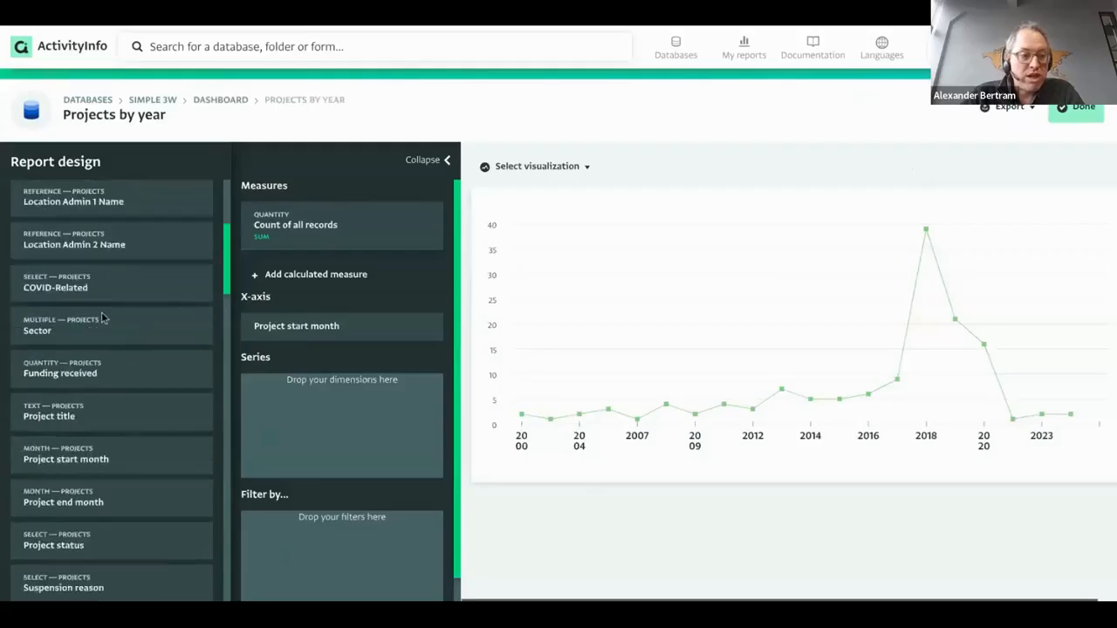
scroll(134, 414, "down", 7)
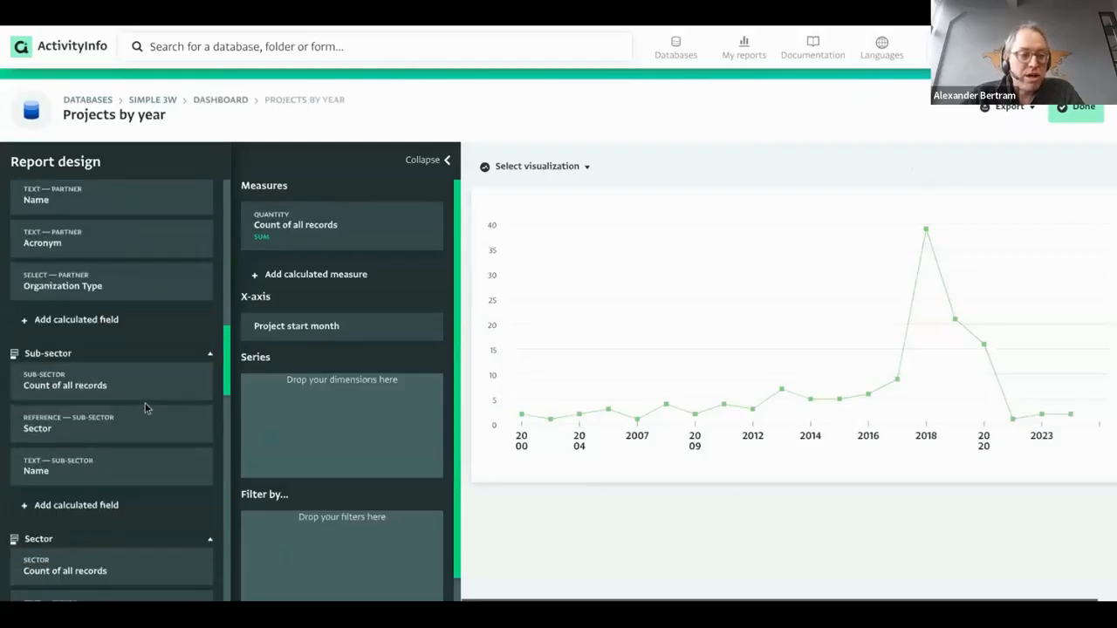
left_click_drag(125, 428, 319, 404)
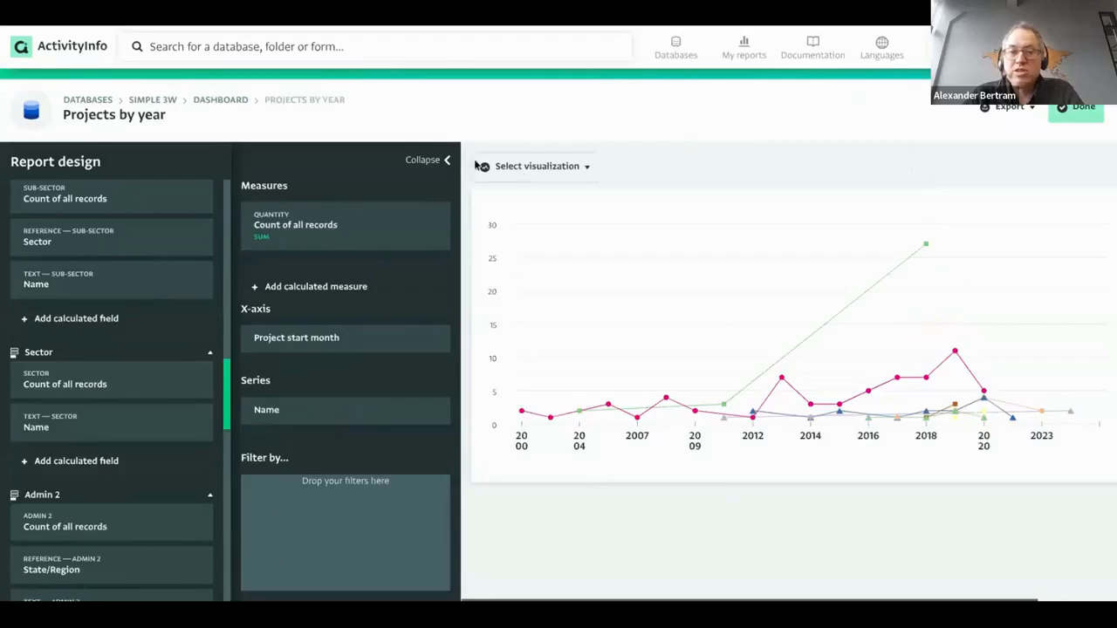
left_click(445, 163)
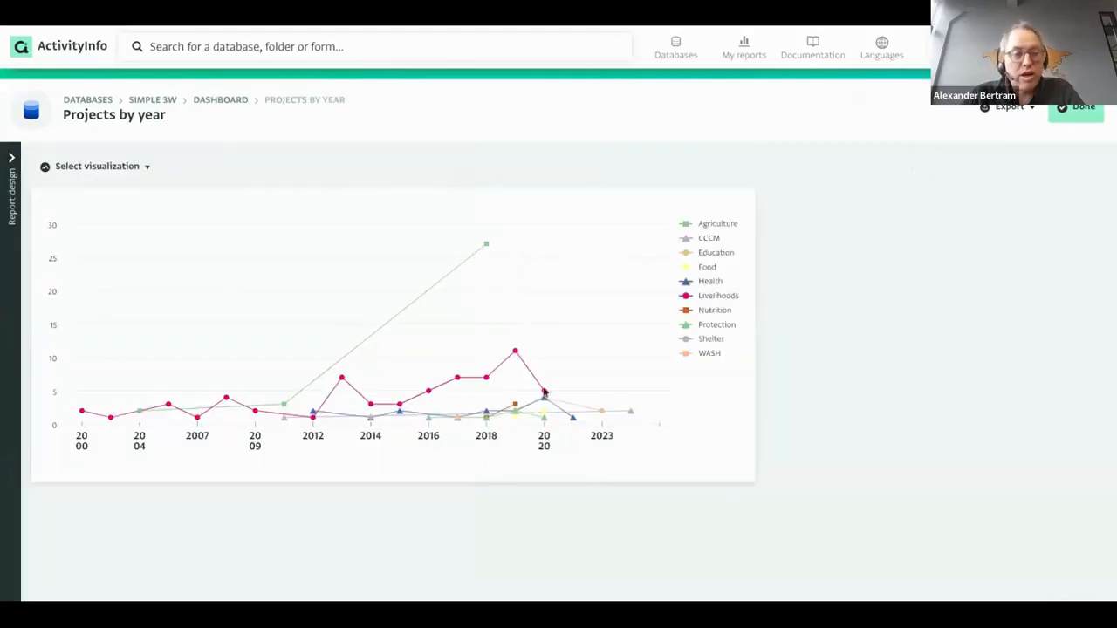
Return to the Dashboard and republish it by unpublishing and publishing again.
left_click(1081, 106)
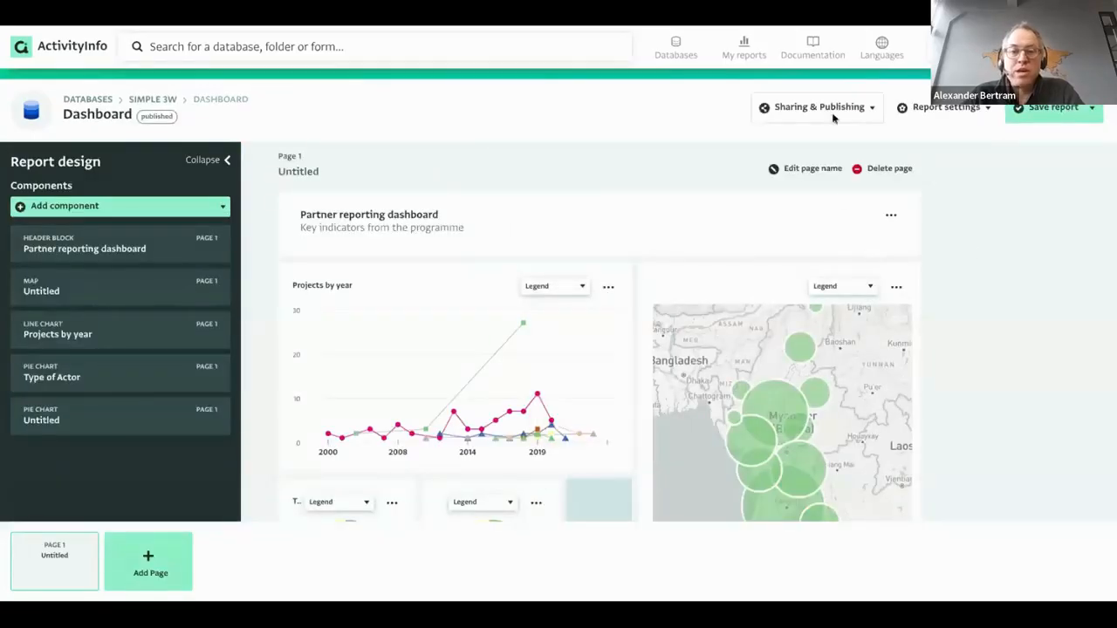
left_click(860, 118)
left_click(881, 194)
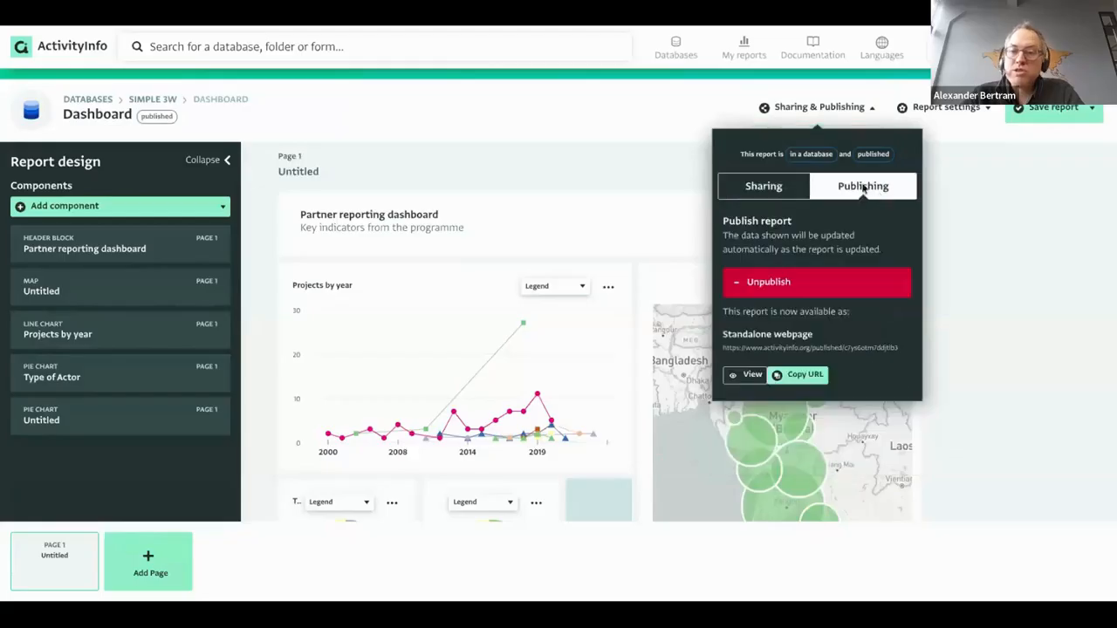
left_click(864, 292)
left_click(833, 290)
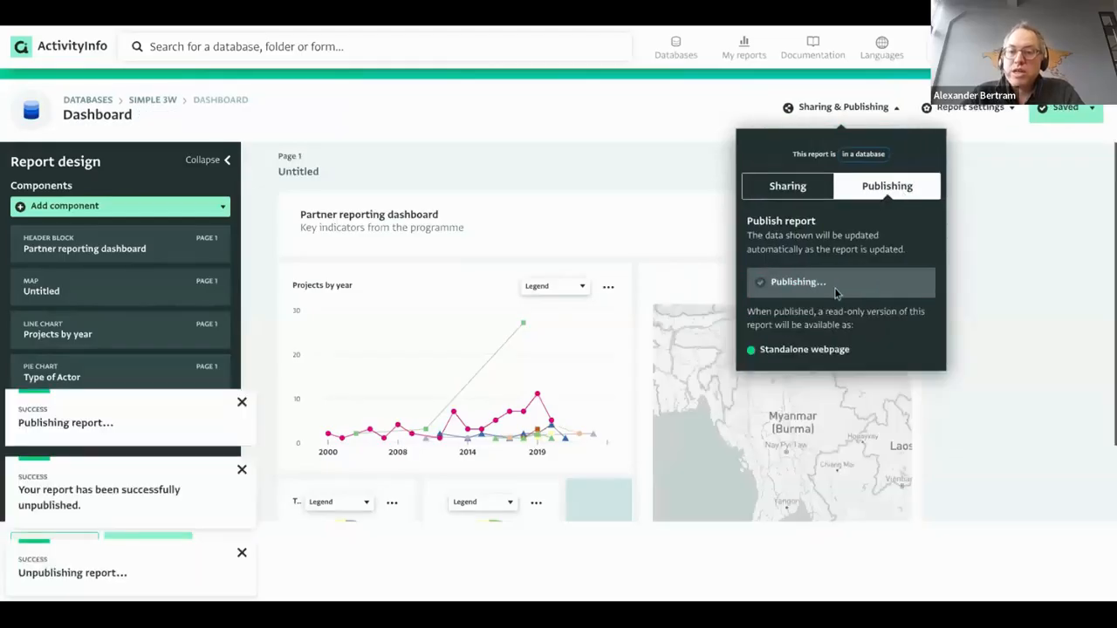
Copy the Dashboard's standalone web page URL and close the publishing popup.
left_click(821, 374)
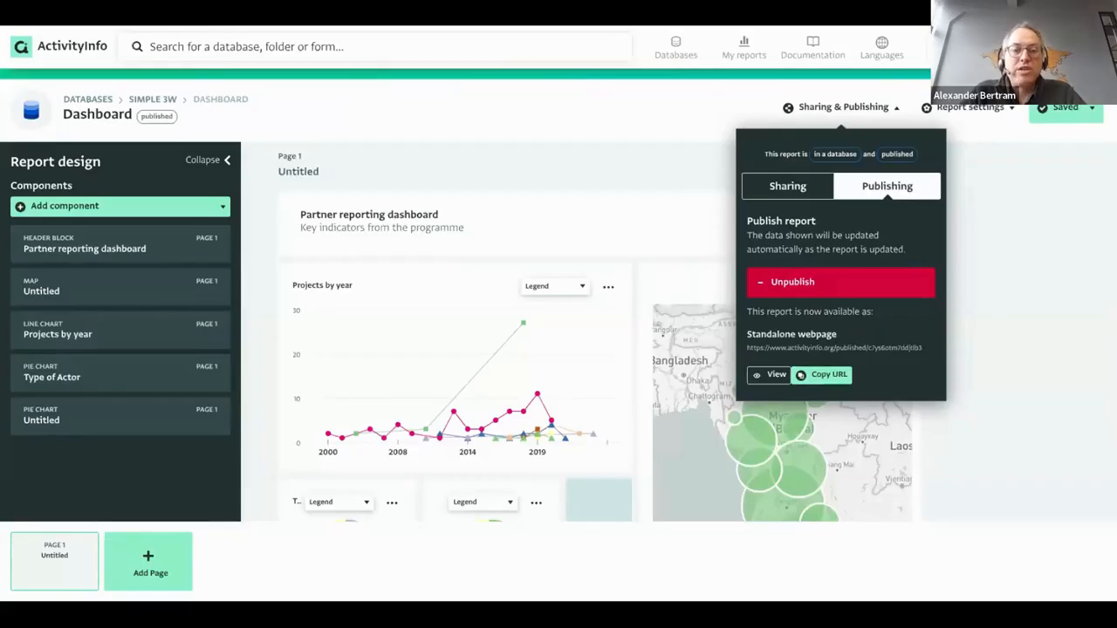
left_click(617, 169)
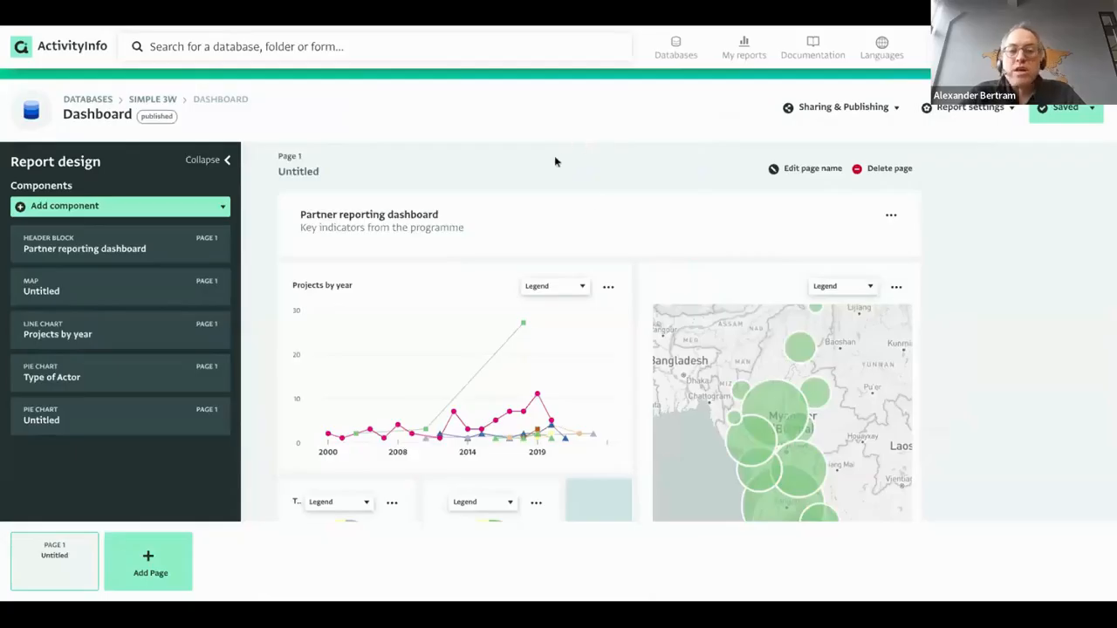
scroll(629, 214, "down", 1)
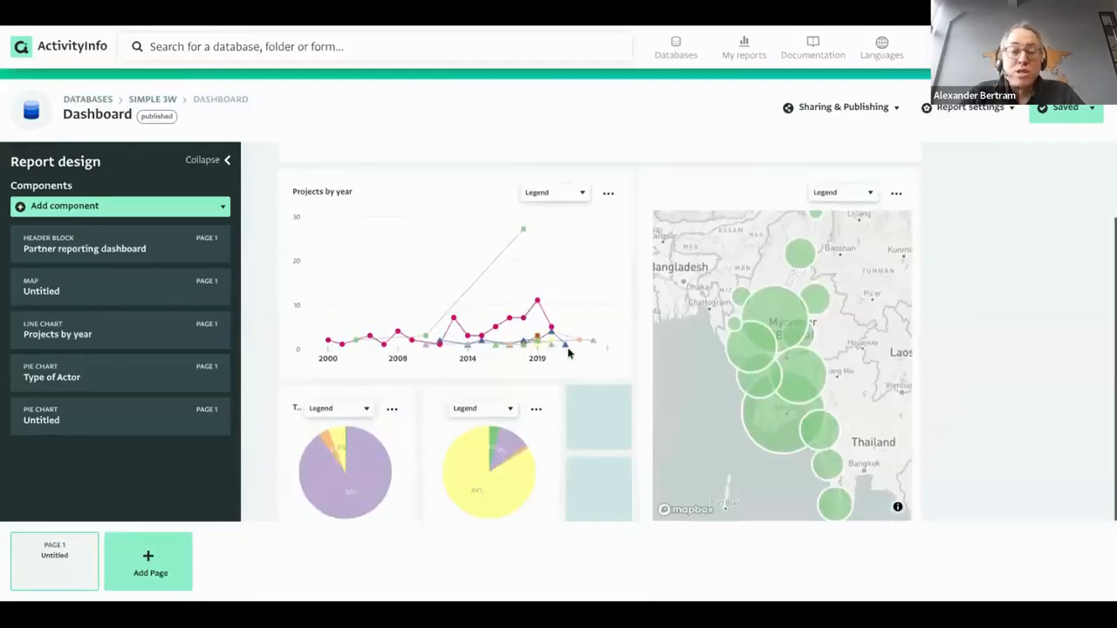
scroll(568, 352, "up", 1)
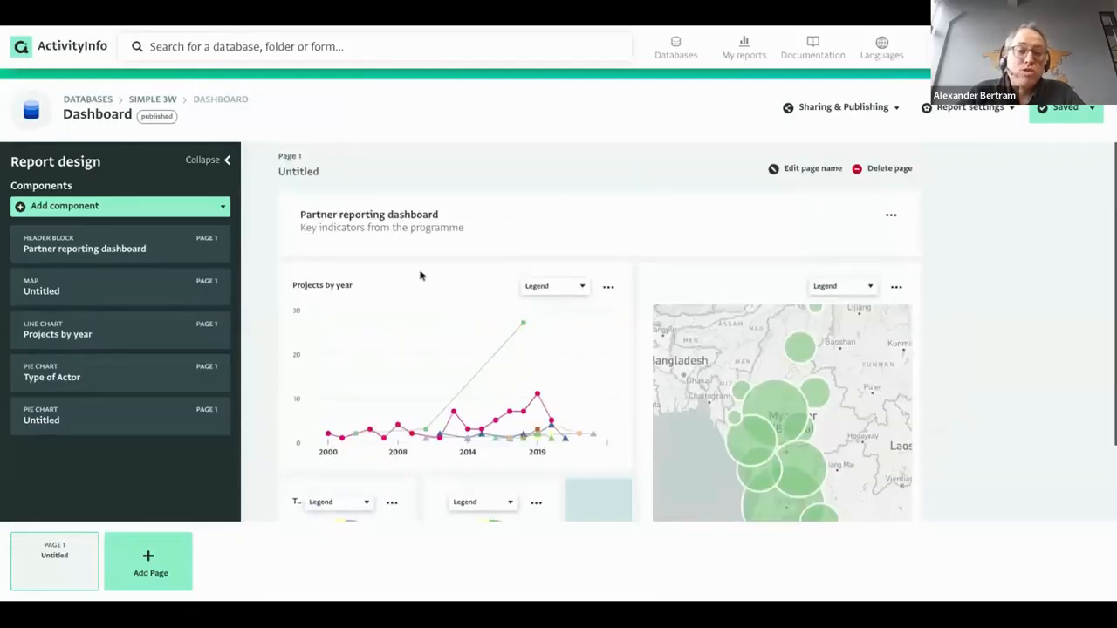
Open the Notebook report from the Simple 3W database.
left_click(175, 102)
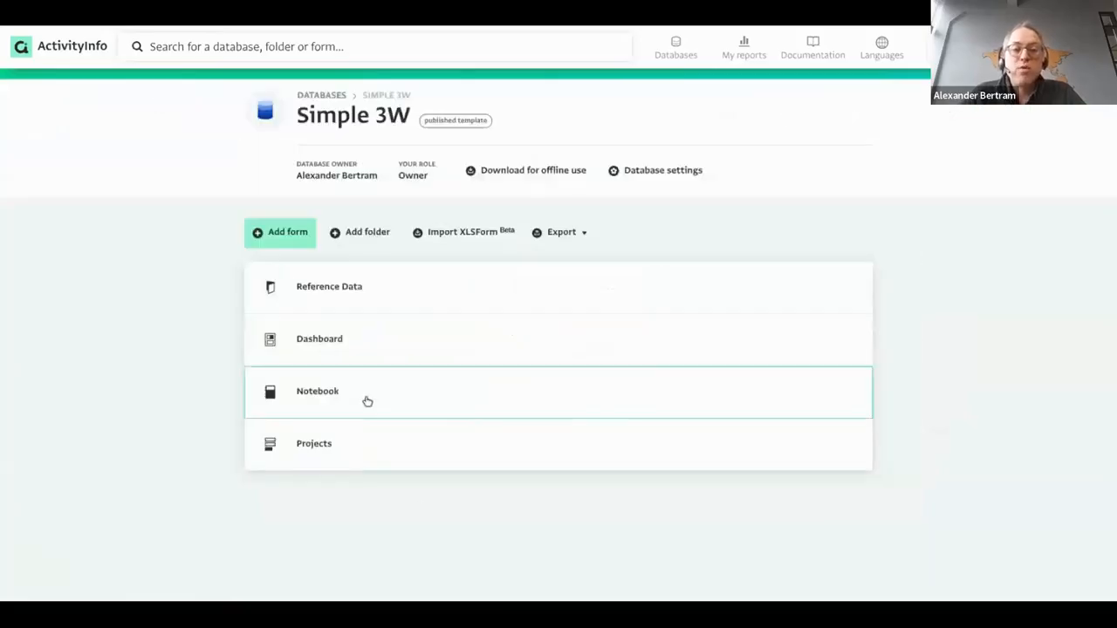
left_click(363, 401)
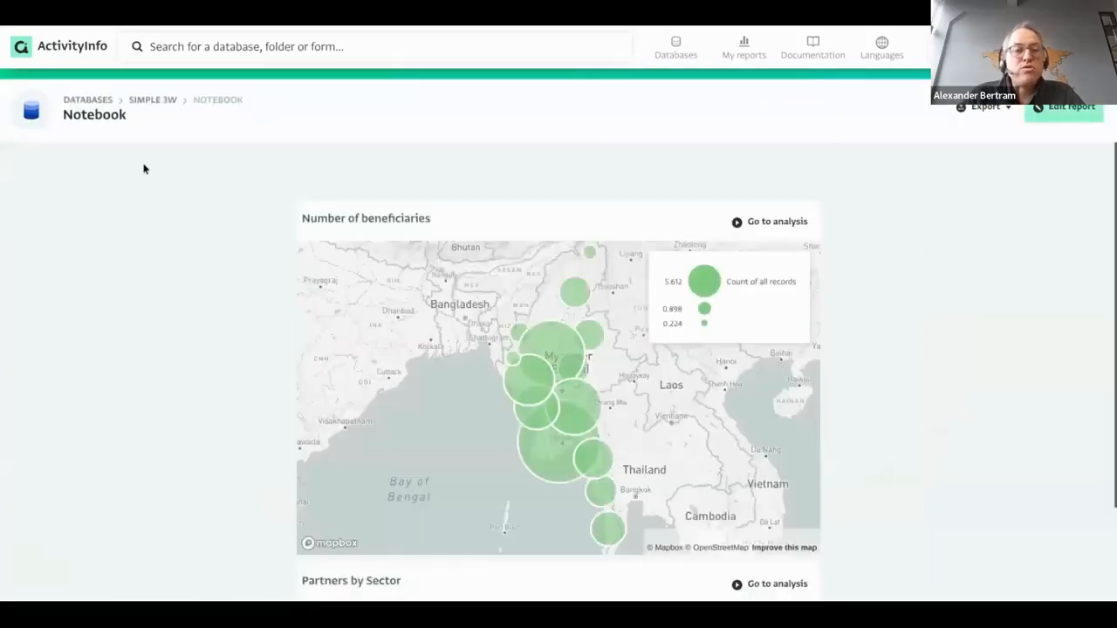
scroll(541, 279, "down", 3)
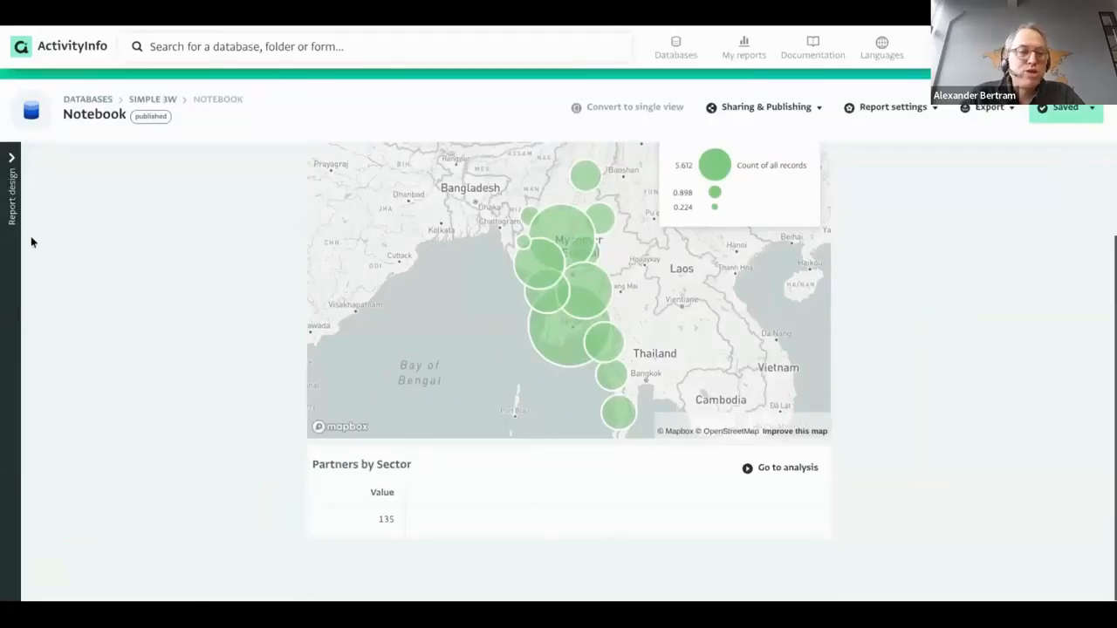
Add an 'Annual report' heading at the top of the notebook and start a new pivot table.
left_click(13, 201)
left_click(101, 208)
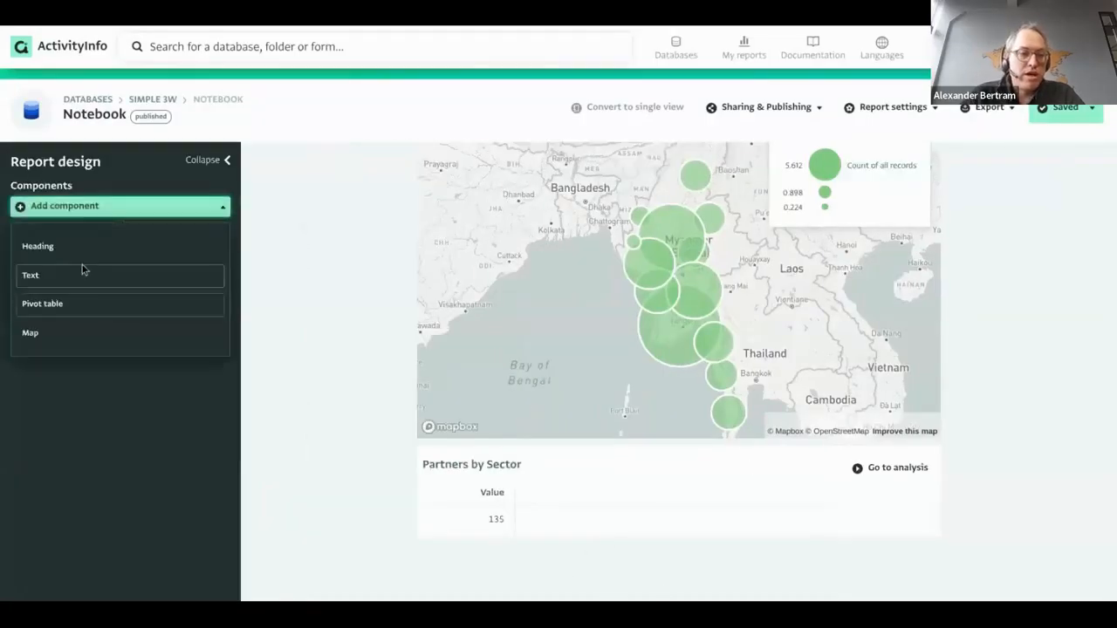
left_click(78, 247)
type("Annual report")
left_click(194, 446)
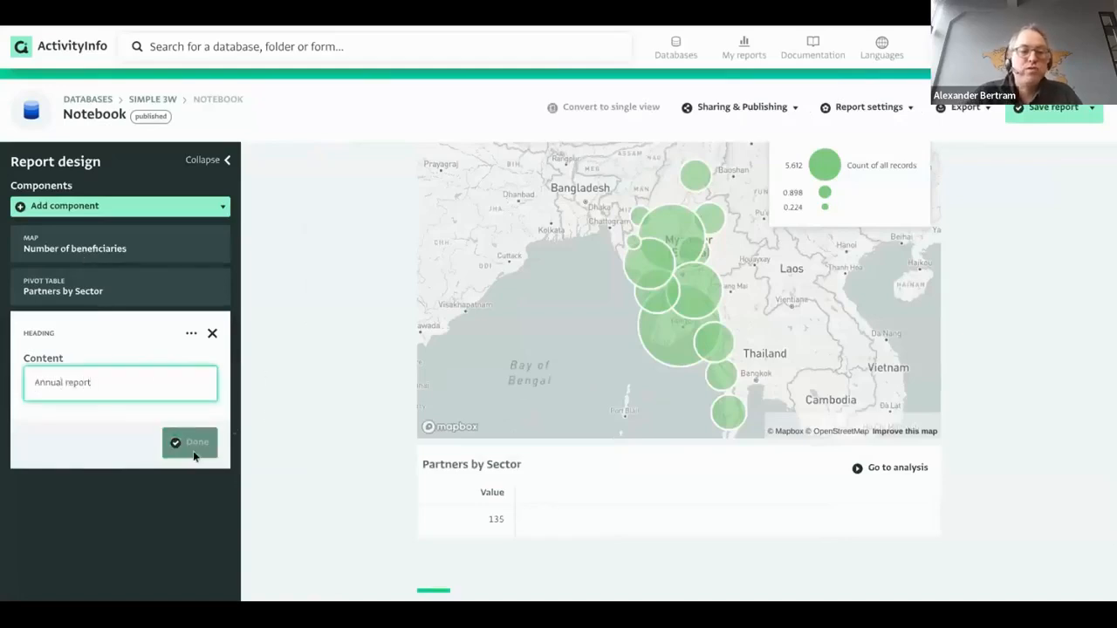
left_click_drag(132, 343, 120, 227)
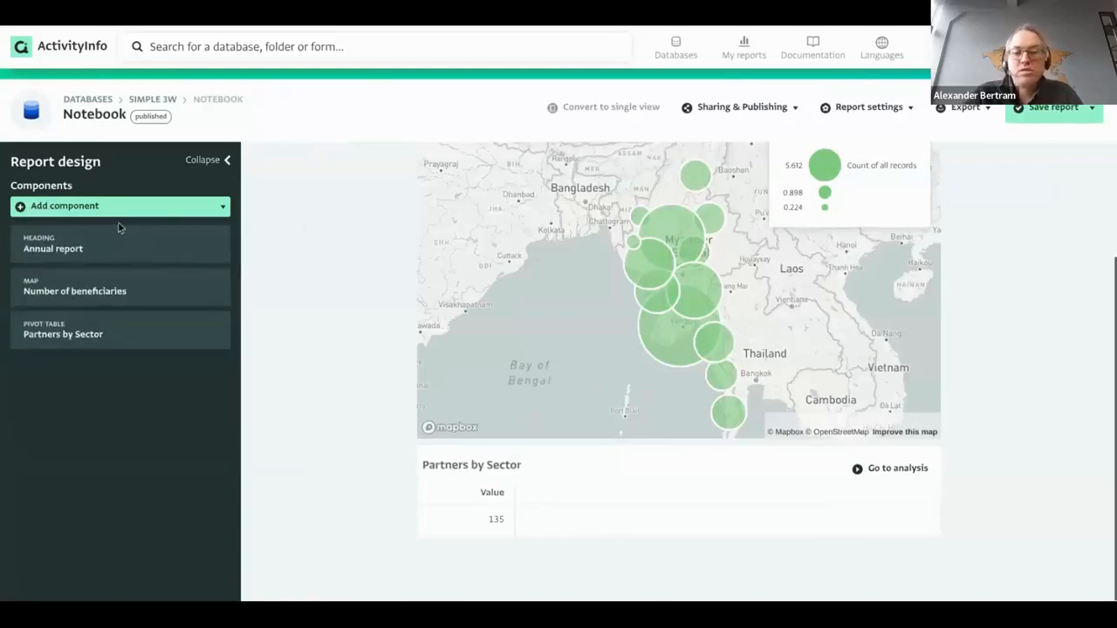
left_click(96, 207)
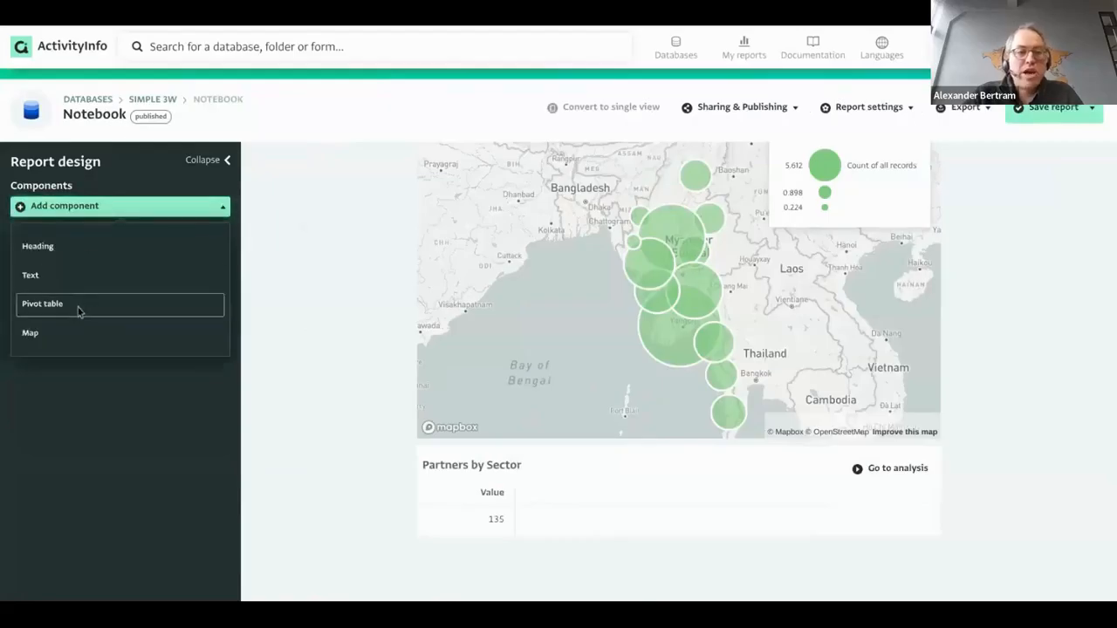
left_click(78, 305)
Put Sector Name into the notebook pivot table's rows.
scroll(18, 472, "down", 2)
scroll(83, 392, "up", 2)
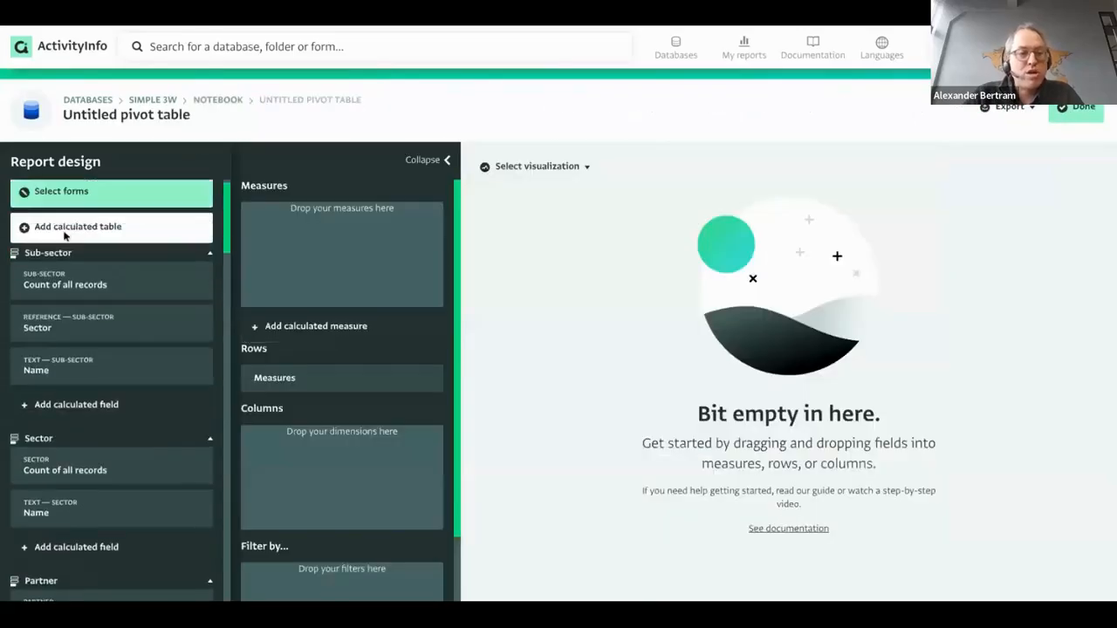
left_click_drag(77, 474, 270, 377)
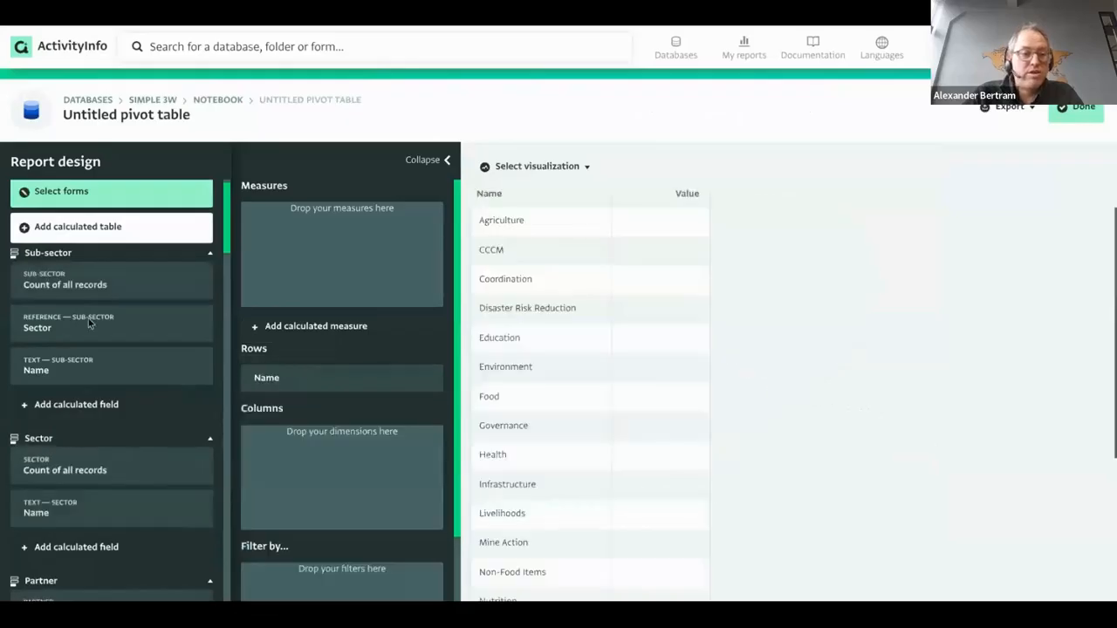
scroll(83, 278, "up", 1)
scroll(98, 508, "down", 4)
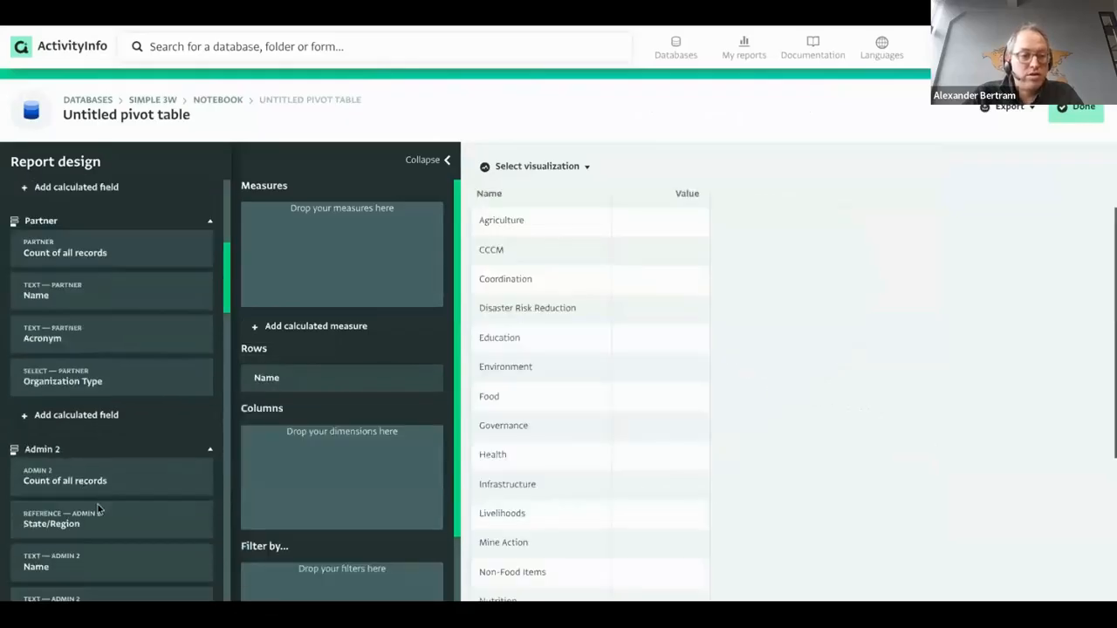
scroll(71, 352, "up", 1)
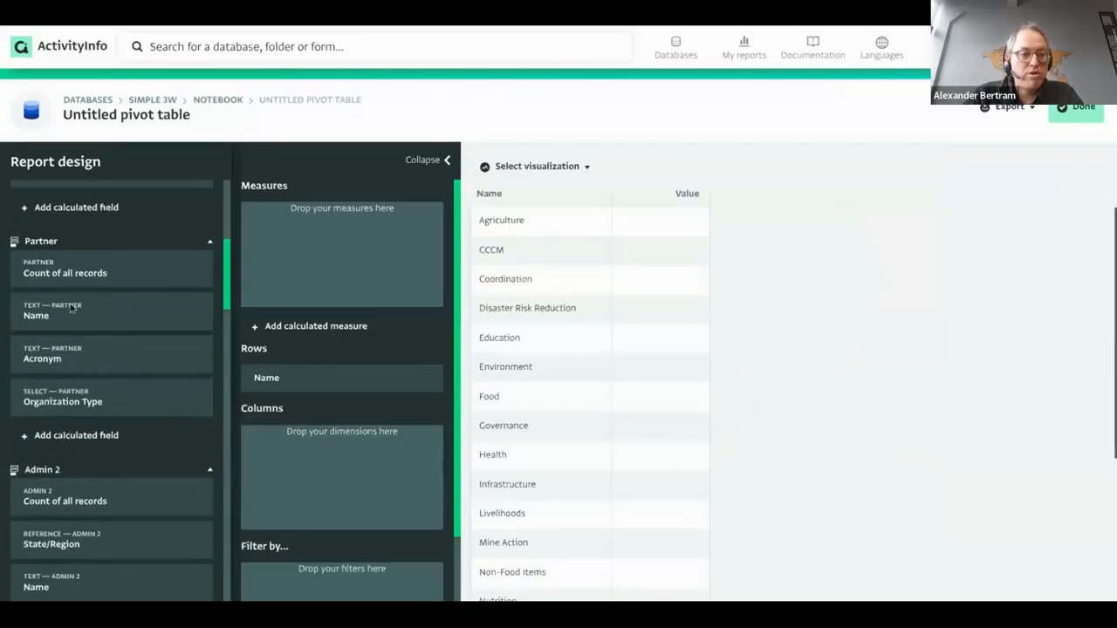
Measure Partner Name by Count distinct, finish the table, and show the Success stories slide.
left_click_drag(52, 319, 317, 229)
left_click(319, 234)
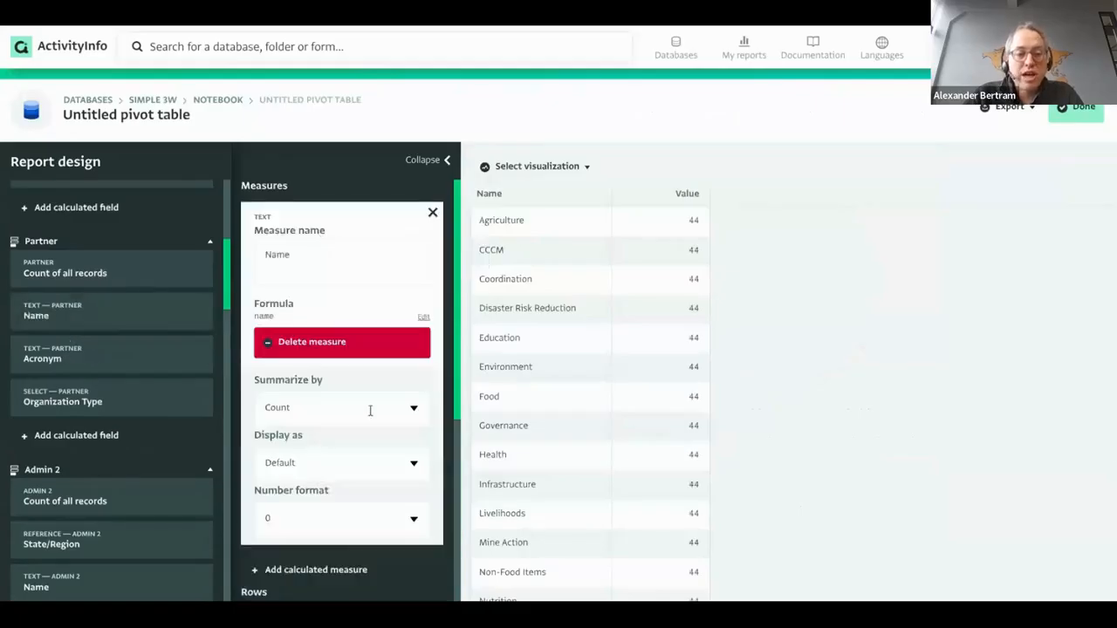
left_click(406, 412)
left_click(297, 476)
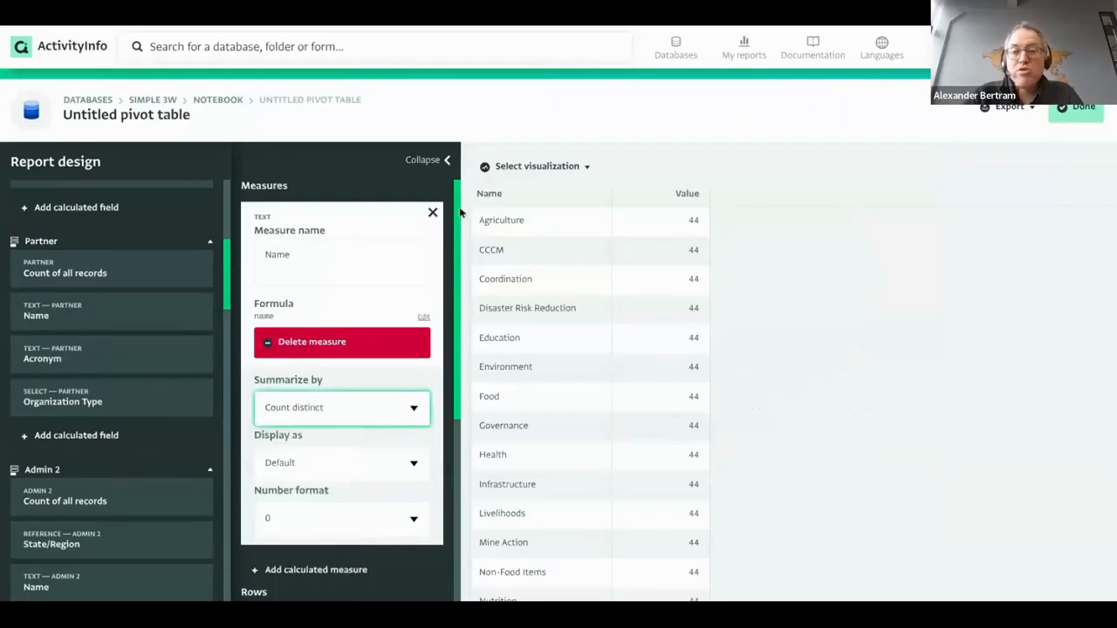
left_click(432, 213)
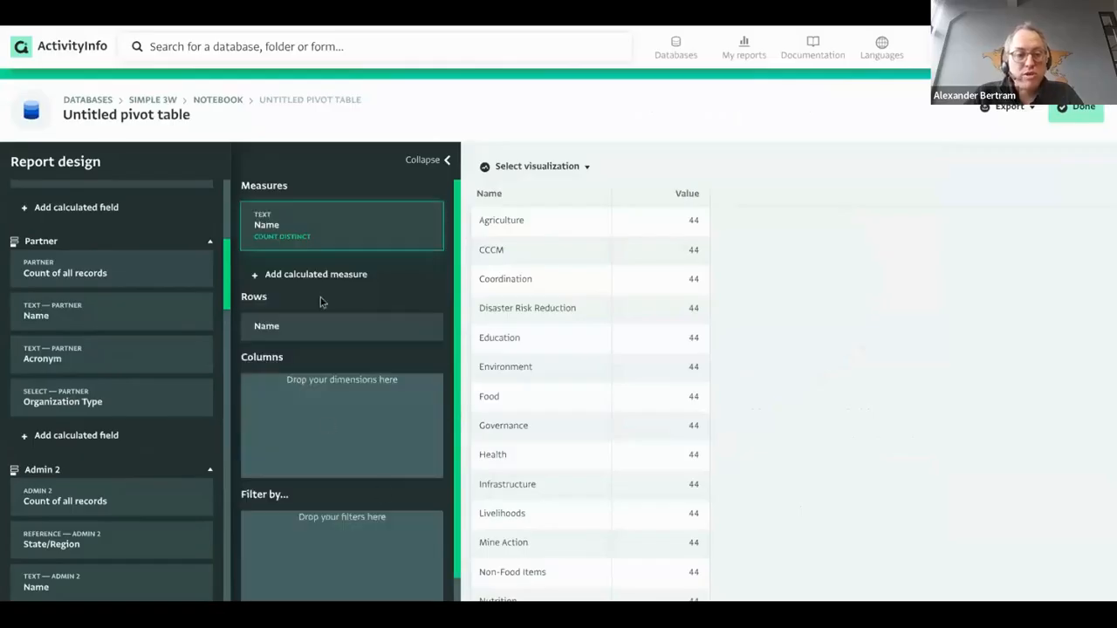
left_click(316, 330)
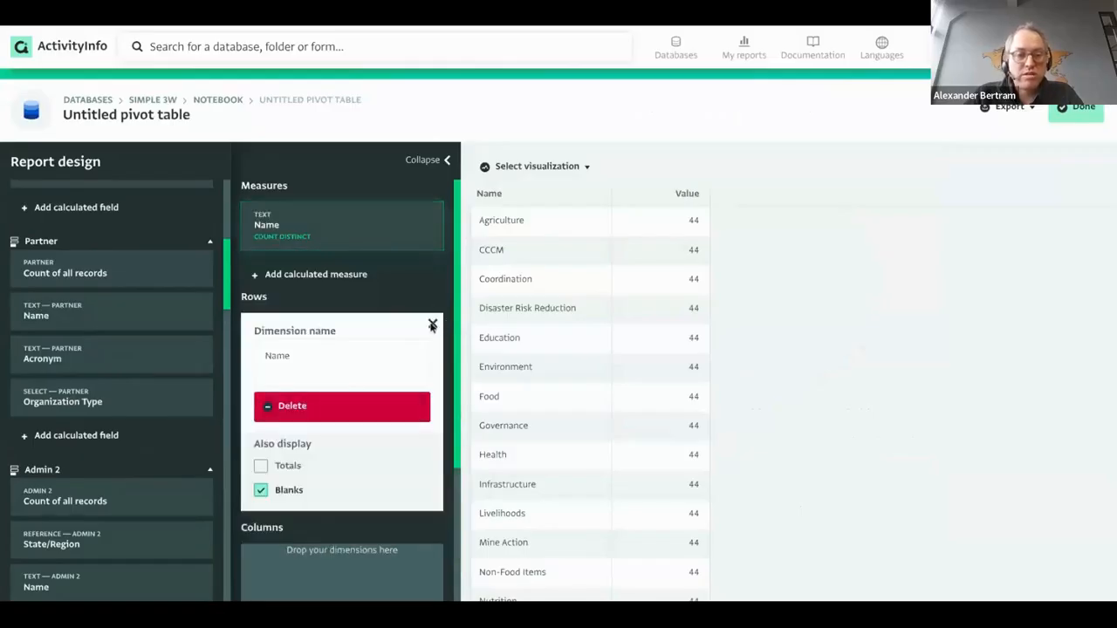
left_click(1078, 108)
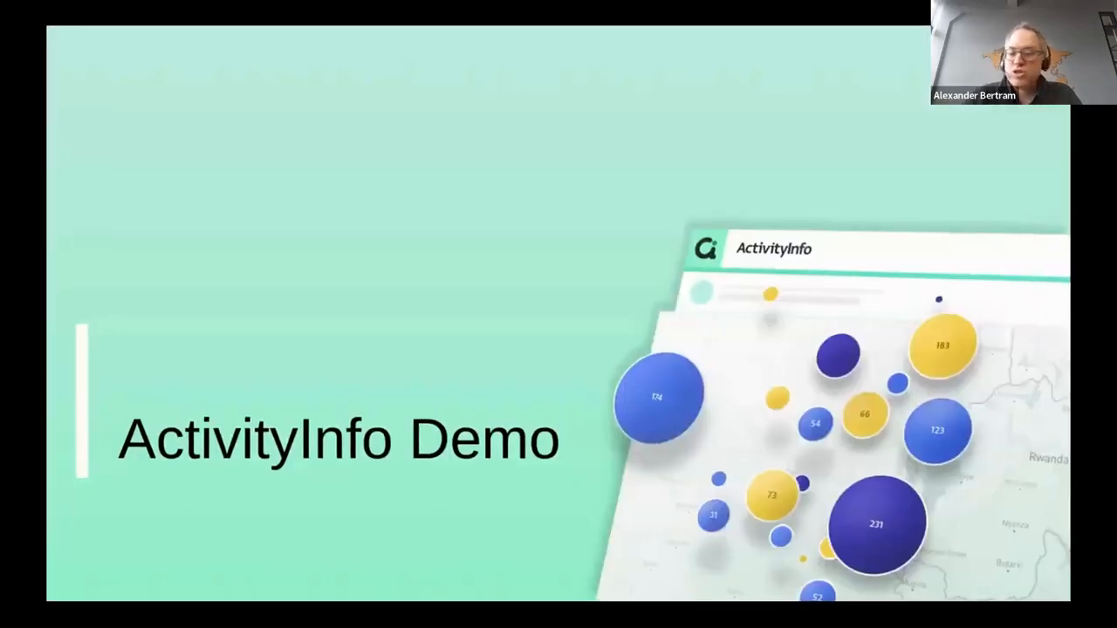
key("Right")
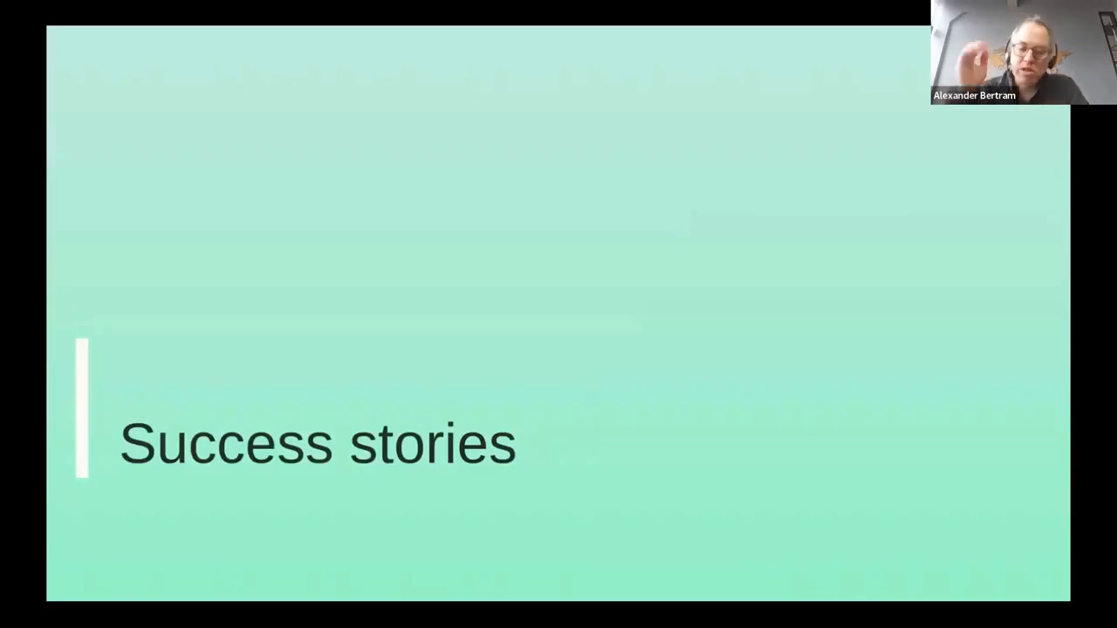
Advance past the UNICEF Syrian Arab Republic slide to slide 34, 'UNICEF Syria: The Challenge'.
key("Right")
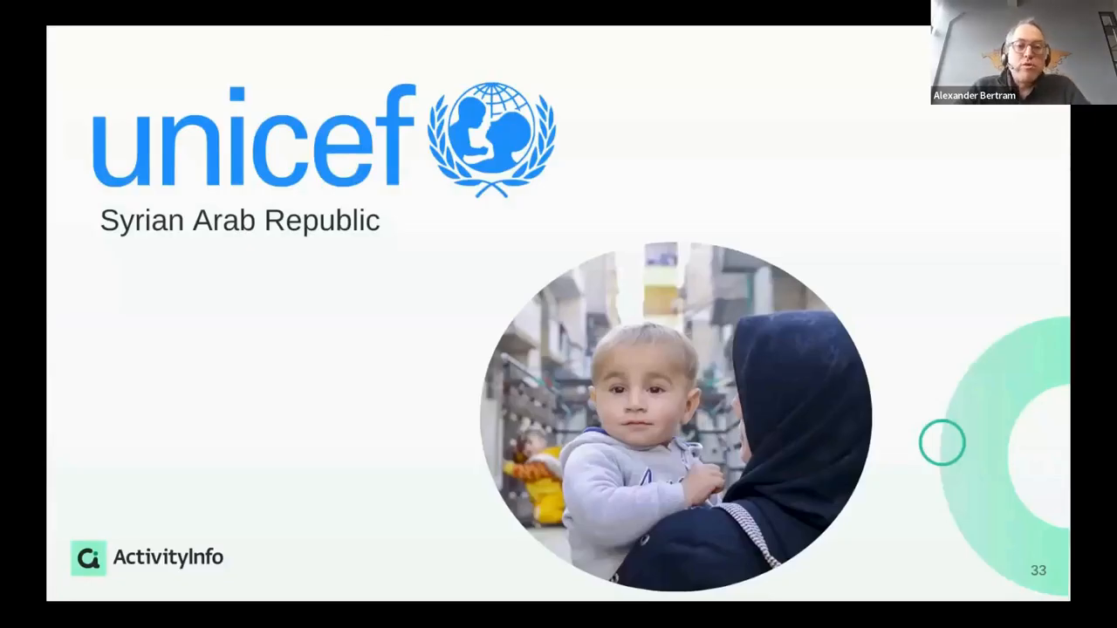
left_click(390, 245)
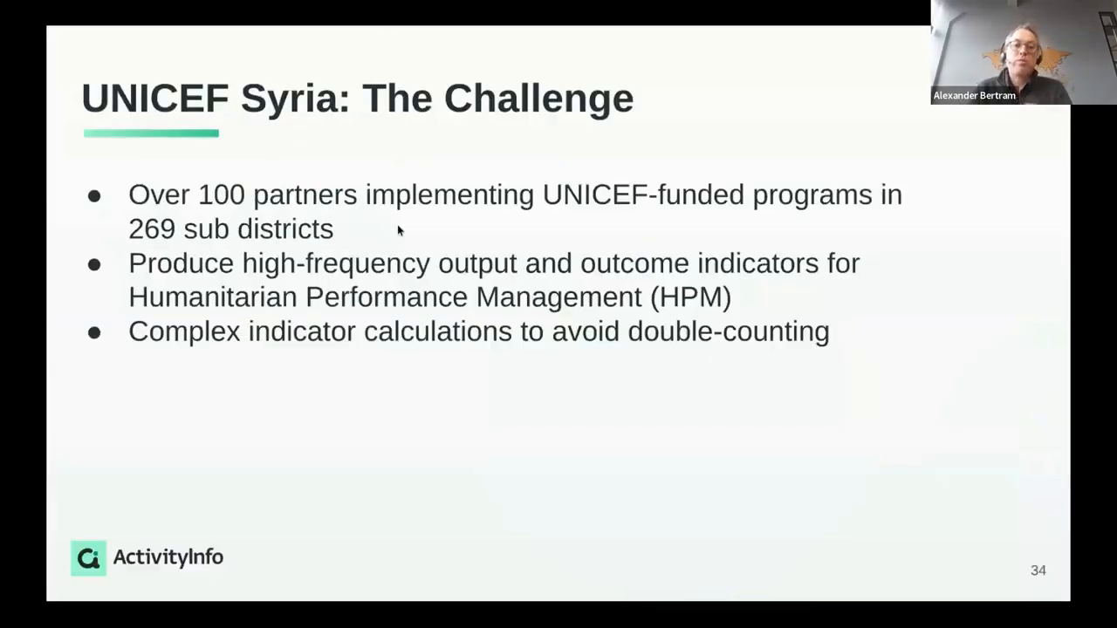